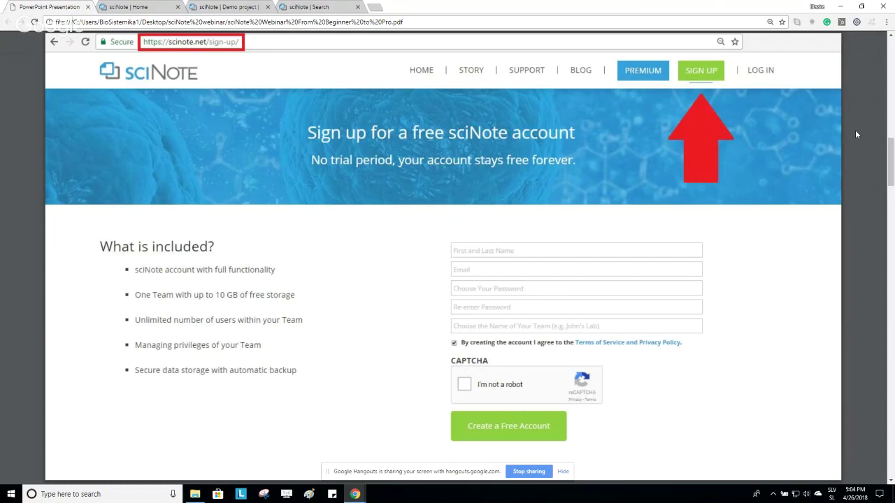
Advance the PDF past the LOG IN and Log in page slides, then go to the 'sciNote | Home' tab.
key(Page_Down)
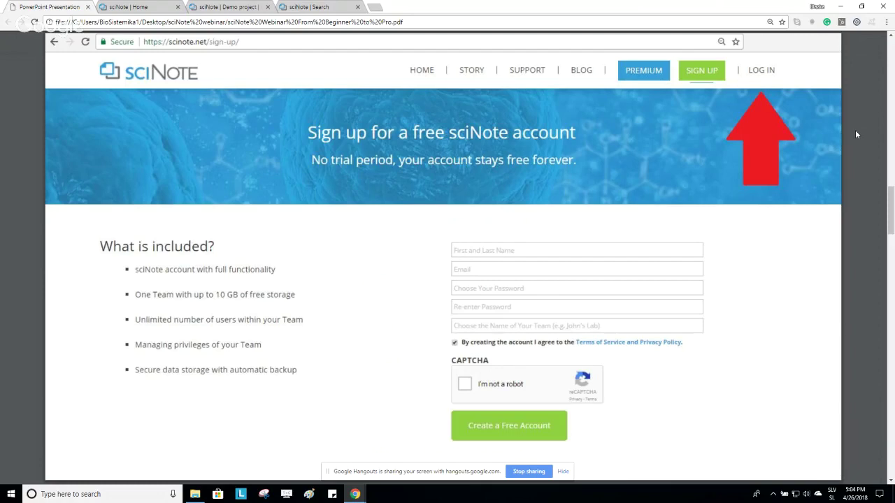
key(Right)
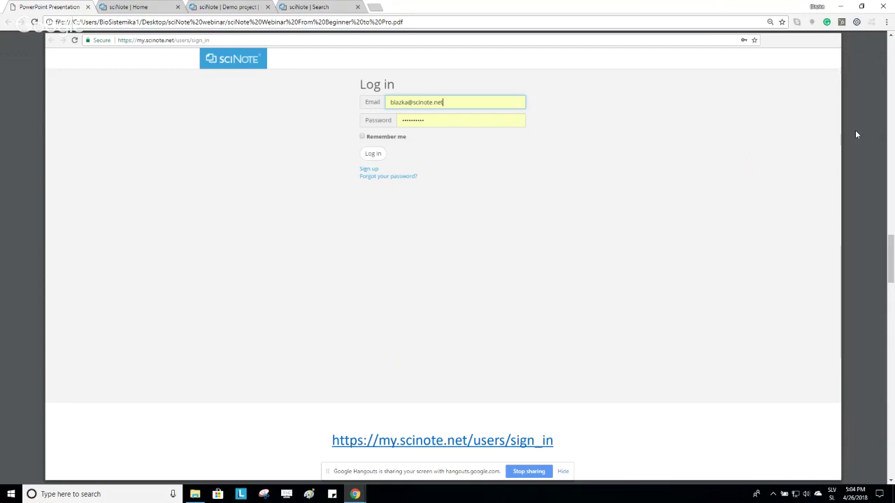
key(ctrl+Tab)
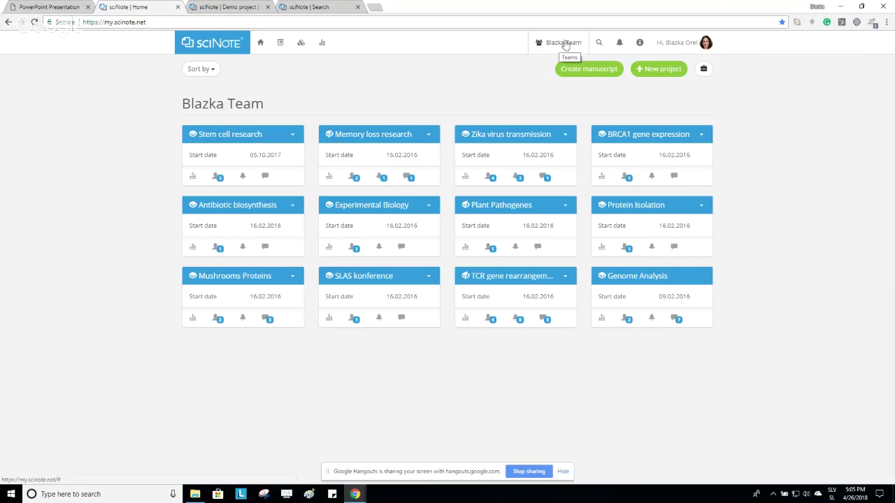
Switch the active team to sciNote Team from the Teams dropdown.
click(565, 44)
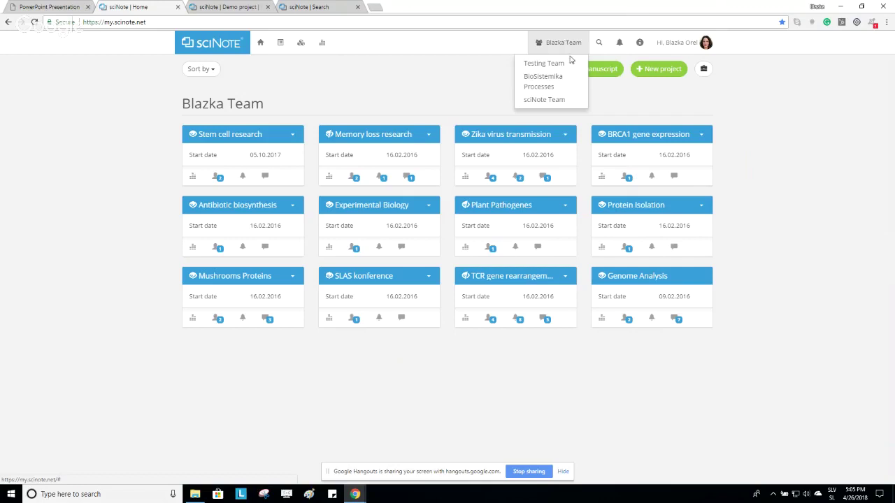
click(563, 102)
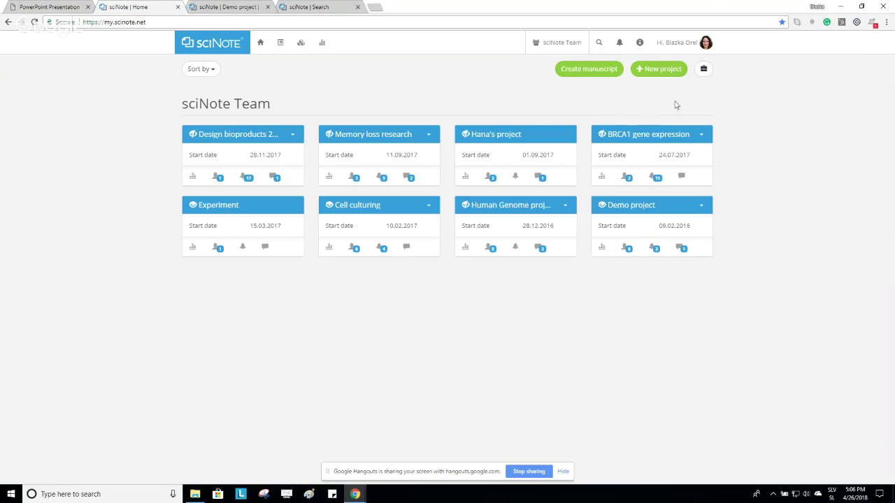
Start an invitation to sciNote and enter the colleague's e-mail address.
click(685, 45)
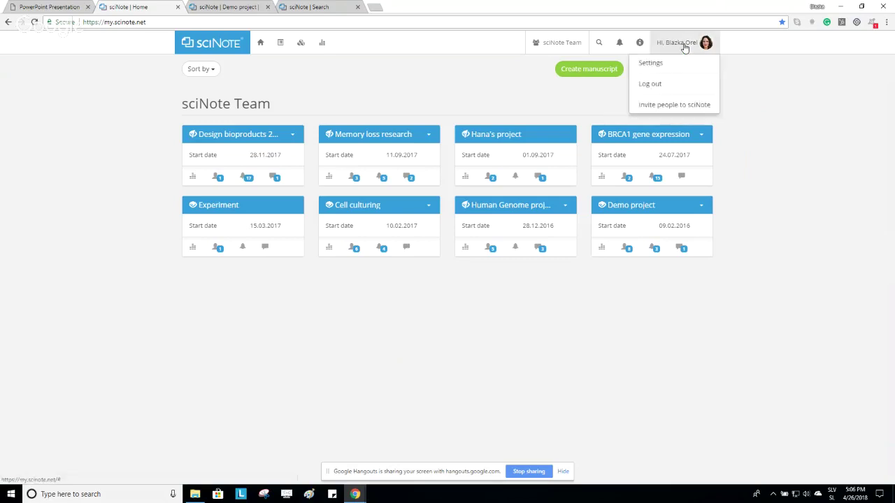
click(674, 105)
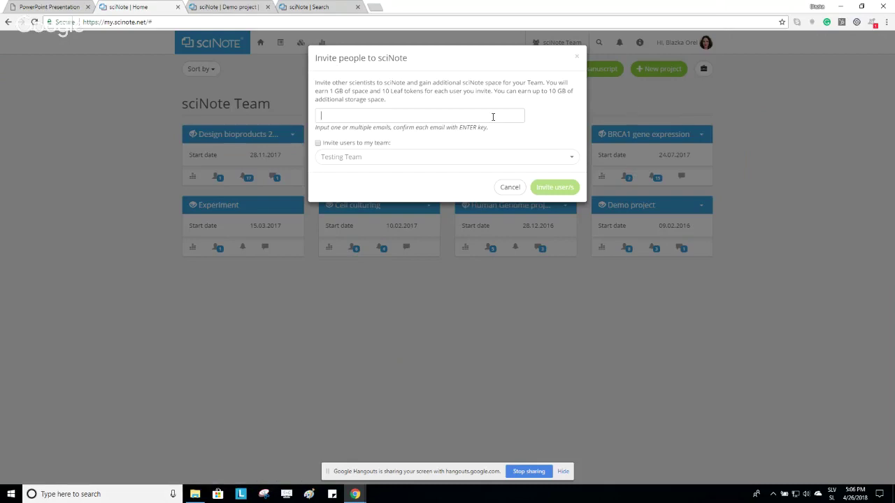
Also invite them into a chosen team and send the invitation as Guest.
click(318, 144)
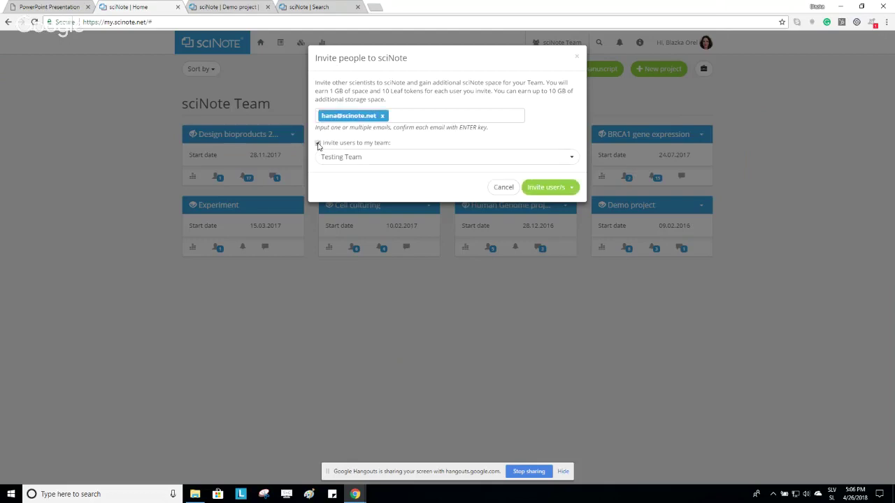
click(567, 156)
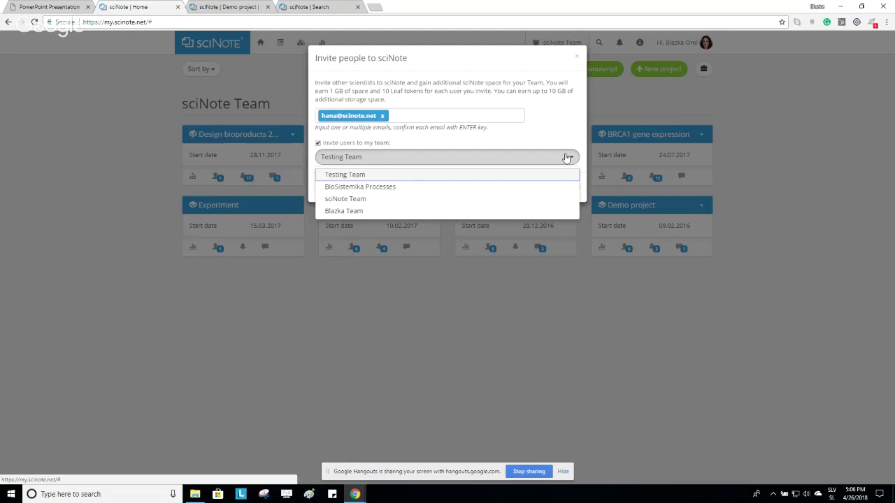
click(520, 210)
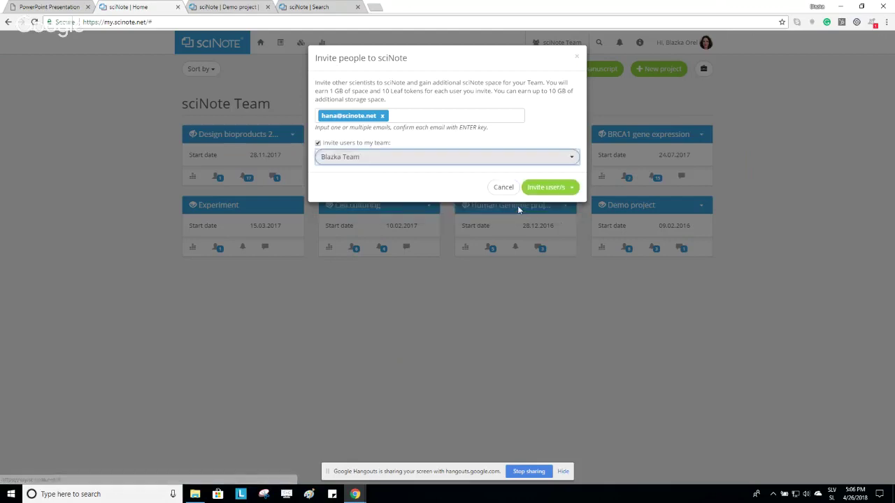
click(572, 188)
click(572, 189)
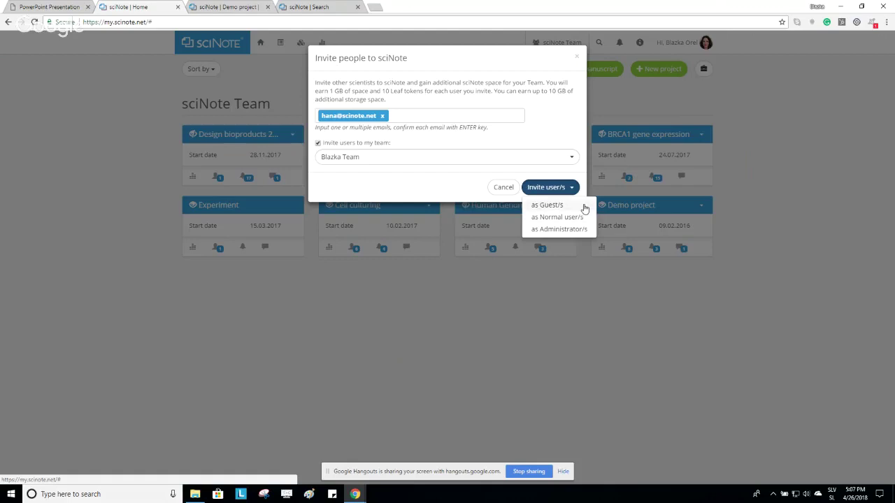
click(583, 205)
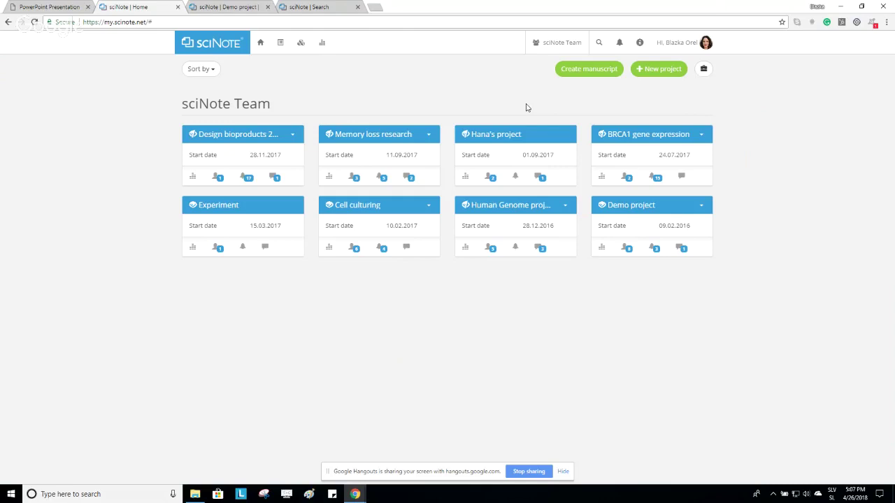
drag(271, 105, 180, 105)
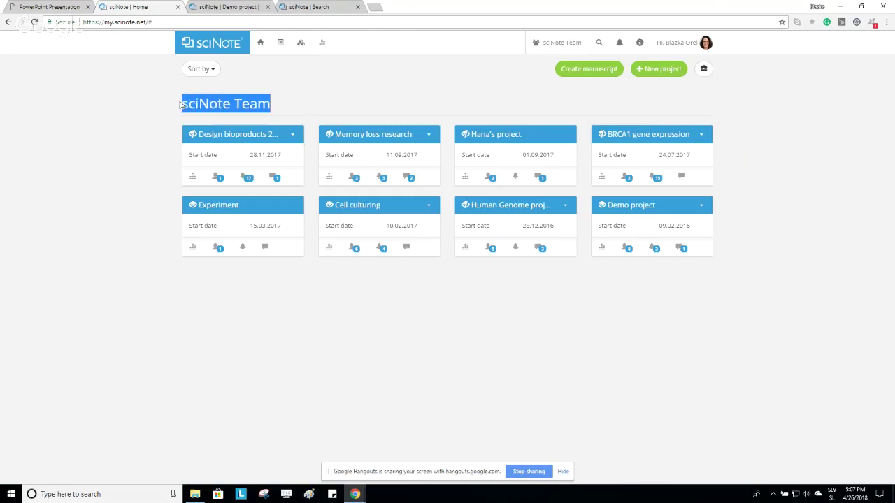
click(395, 98)
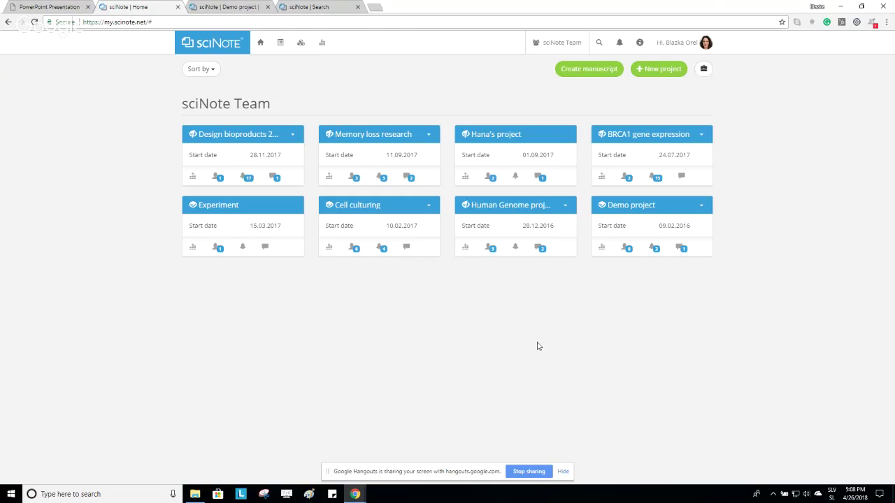
Create a new project named 'Immunotherapy' with visibility left on Private.
click(662, 72)
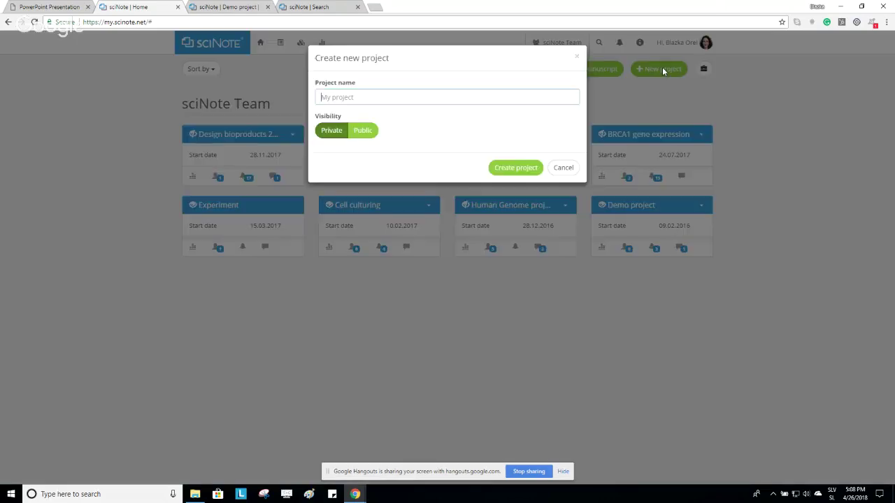
click(496, 100)
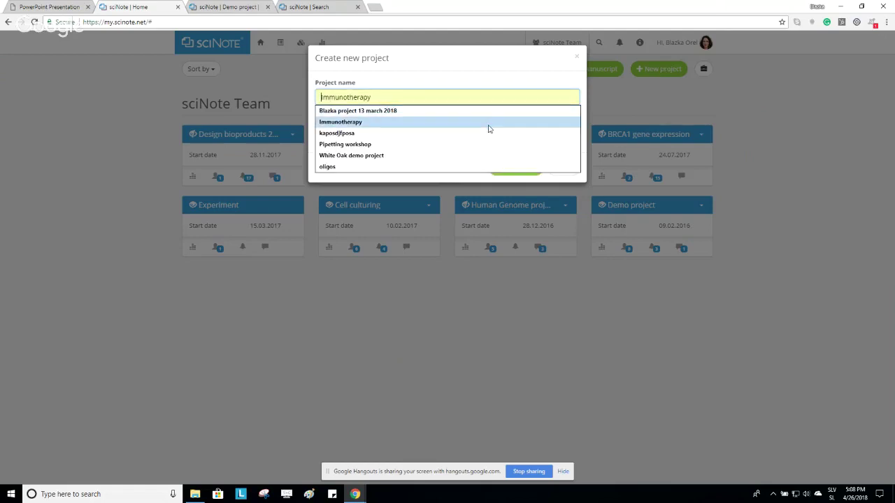
click(489, 128)
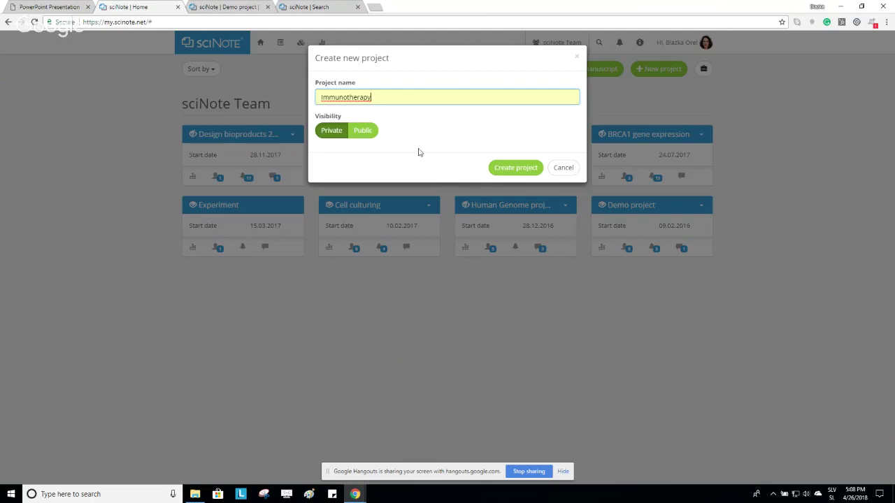
click(369, 134)
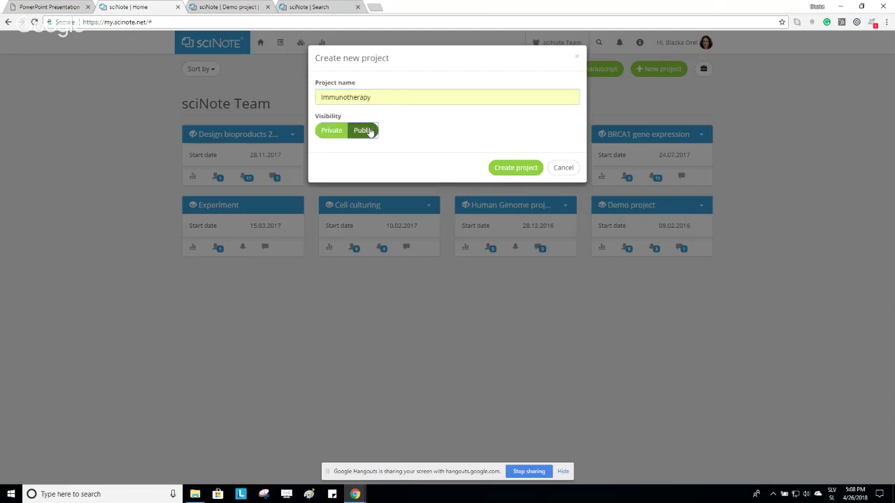
click(332, 135)
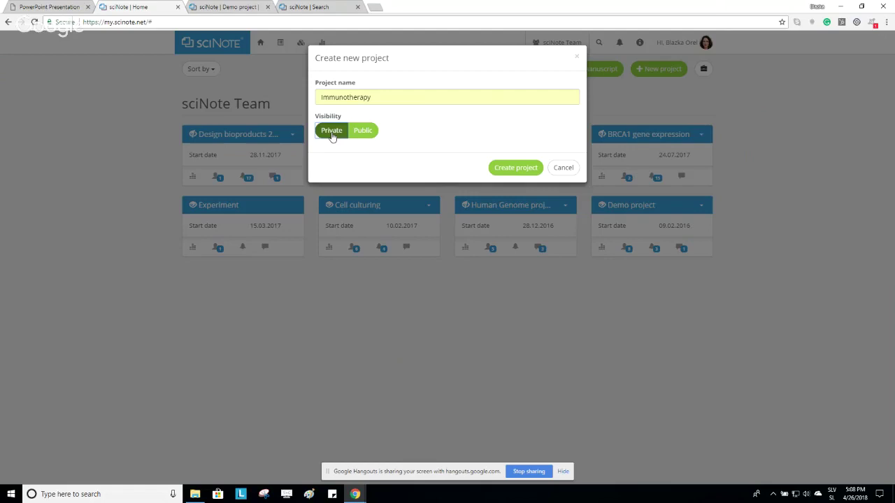
click(507, 166)
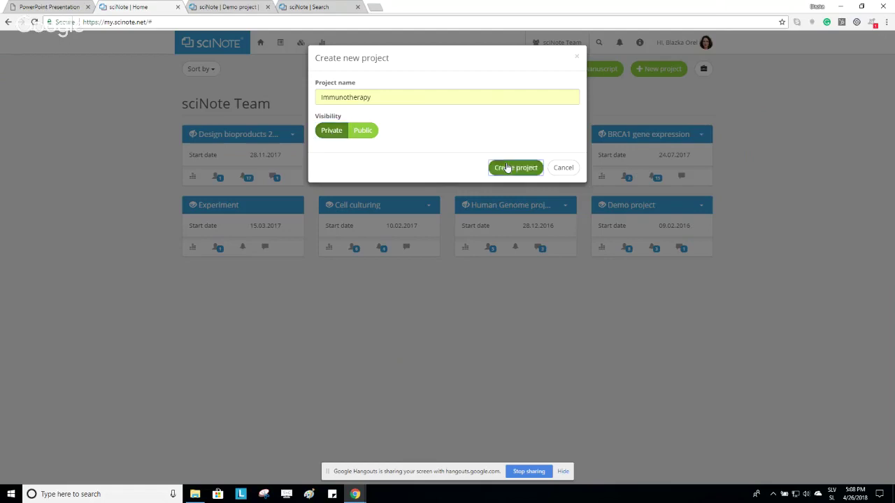
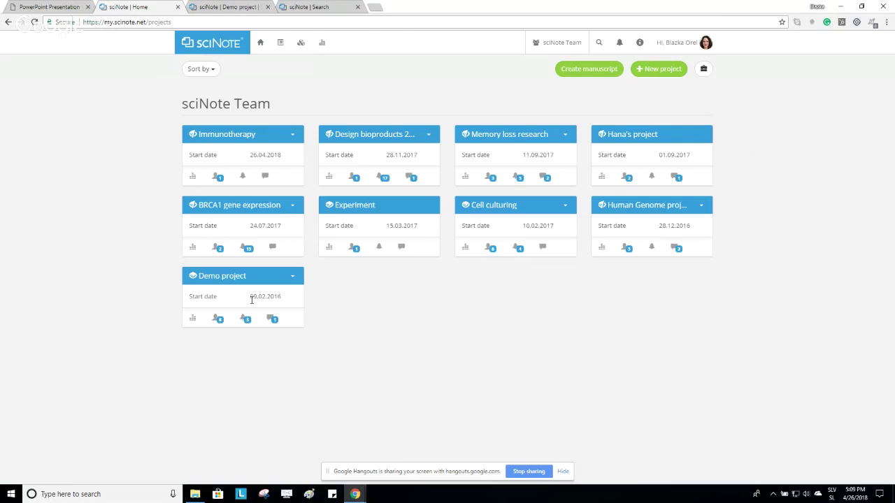
Cycle through the Demo card's Activity, Users, Notifications and Comments views, ending on its members list.
click(194, 319)
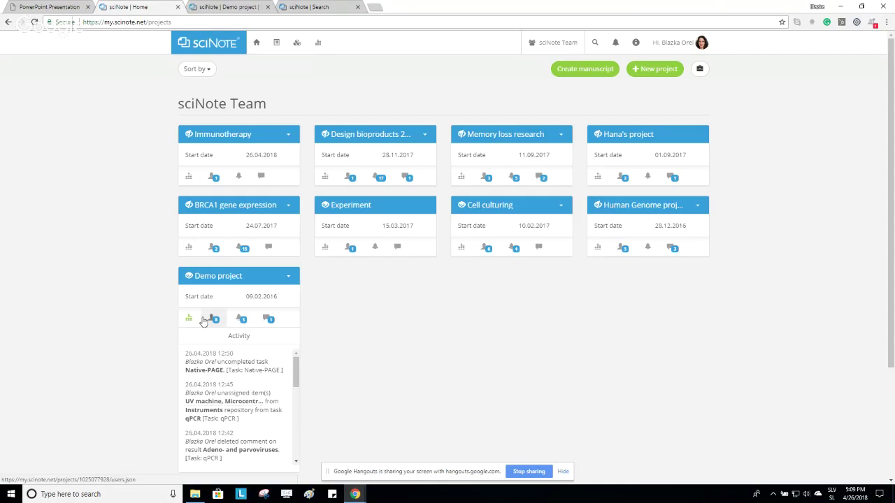
click(215, 320)
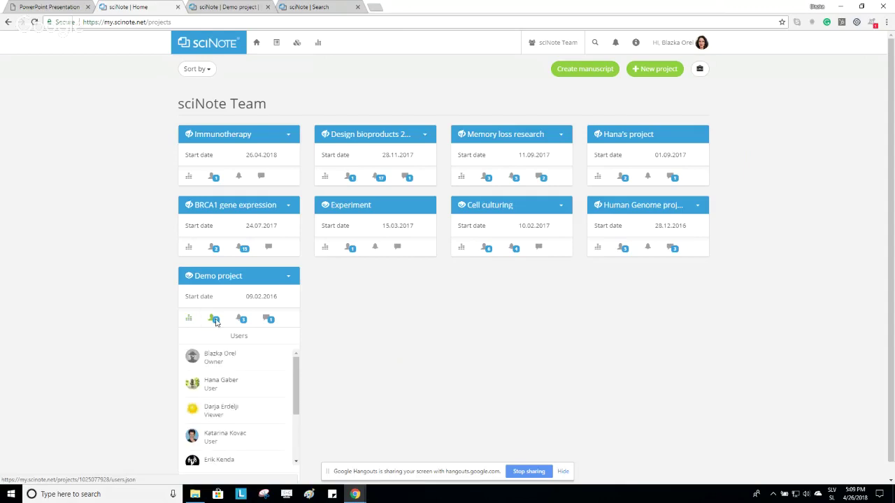
click(240, 319)
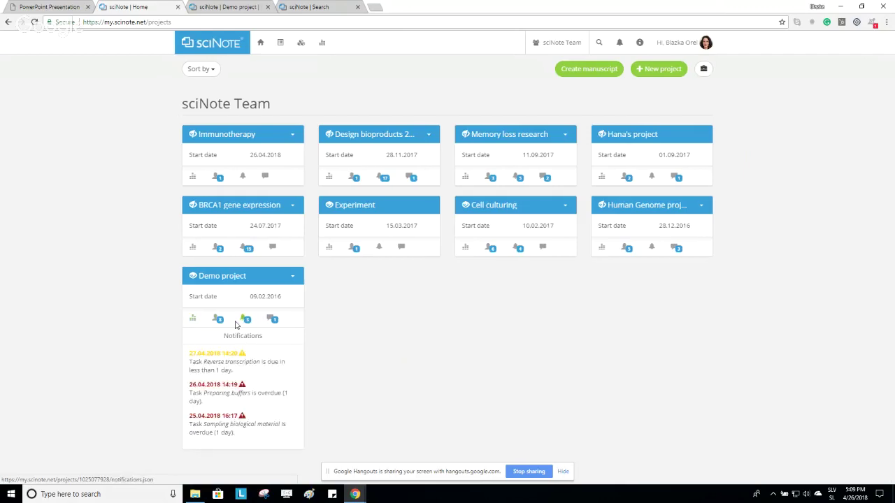
click(270, 320)
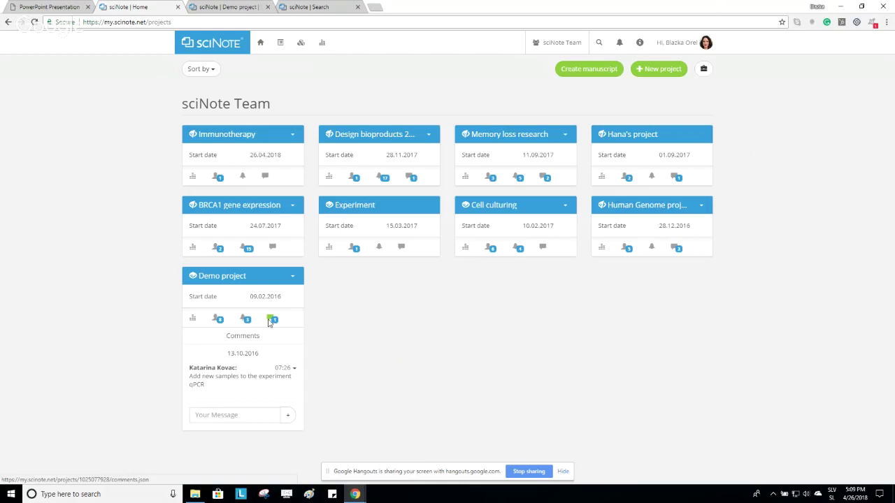
click(217, 319)
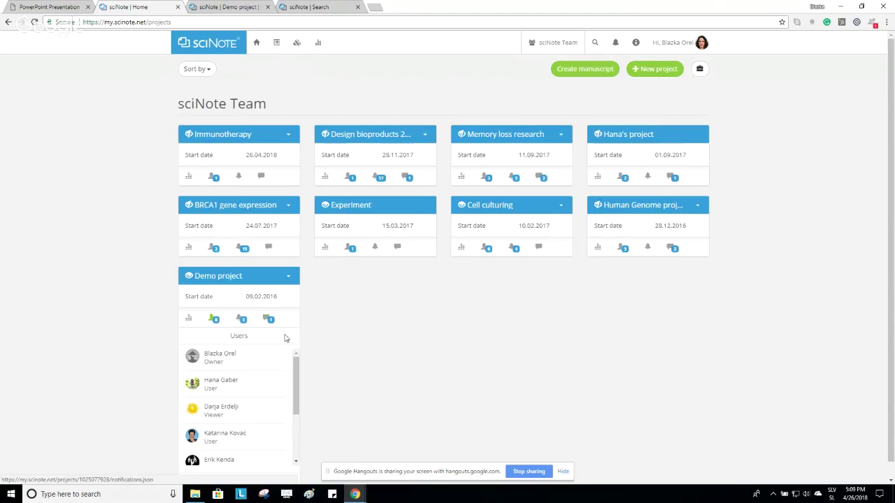
scroll(355, 379, down, 1)
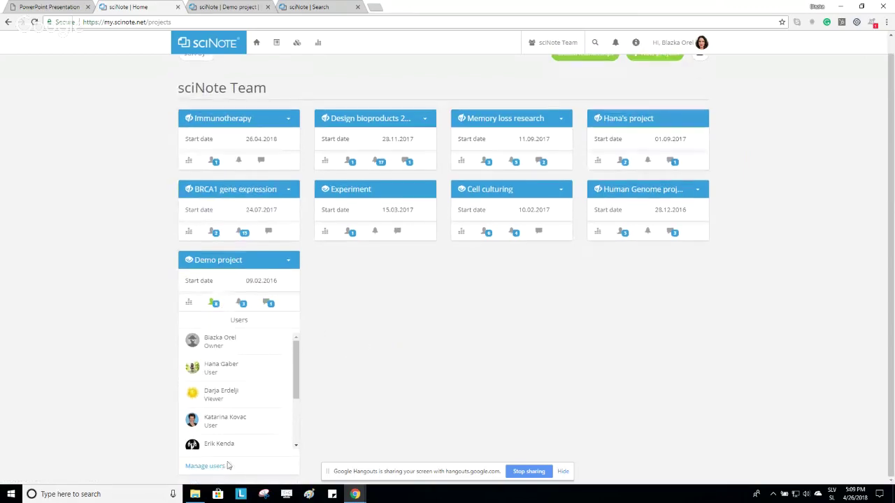
Through Manage users, add a chosen team member to the Demo project with the Owner role.
click(200, 467)
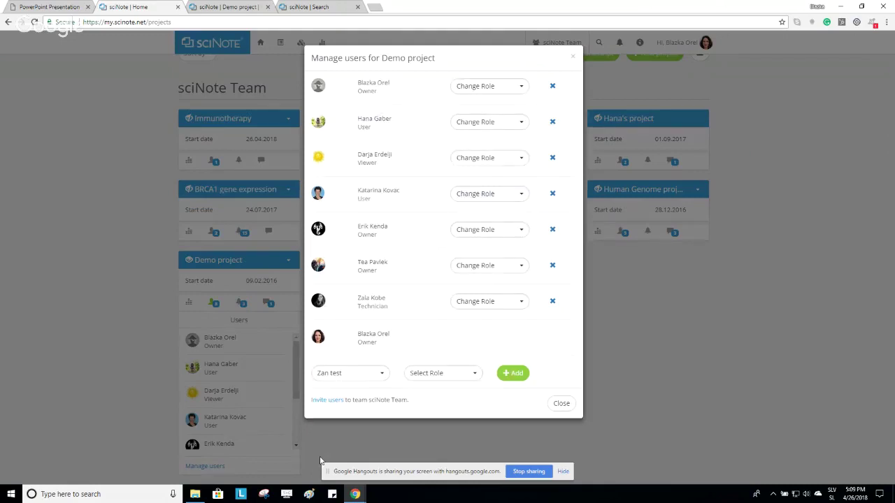
click(376, 376)
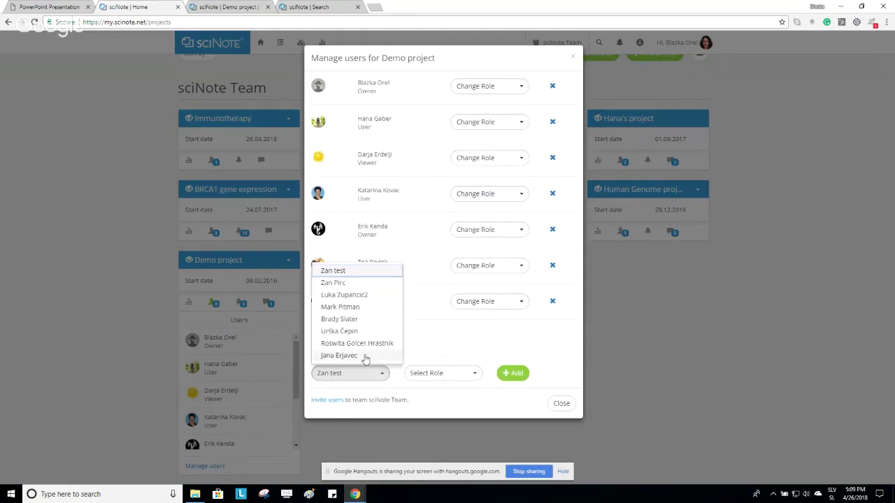
click(372, 357)
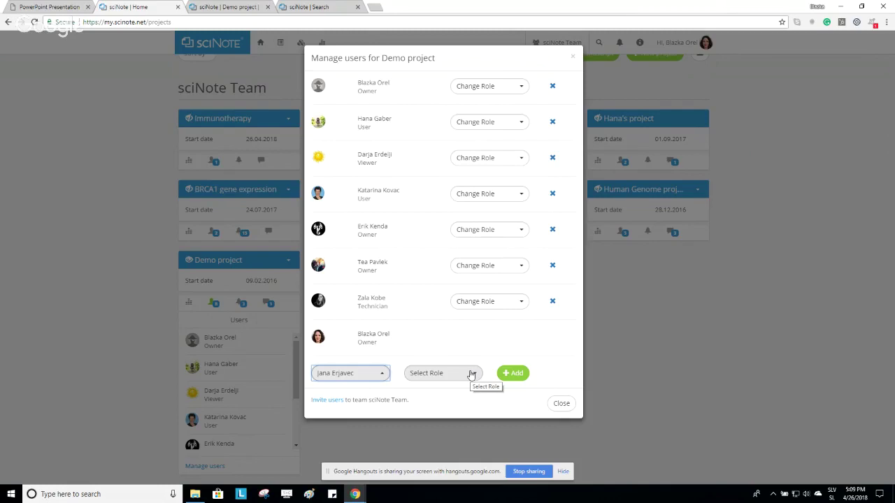
click(471, 375)
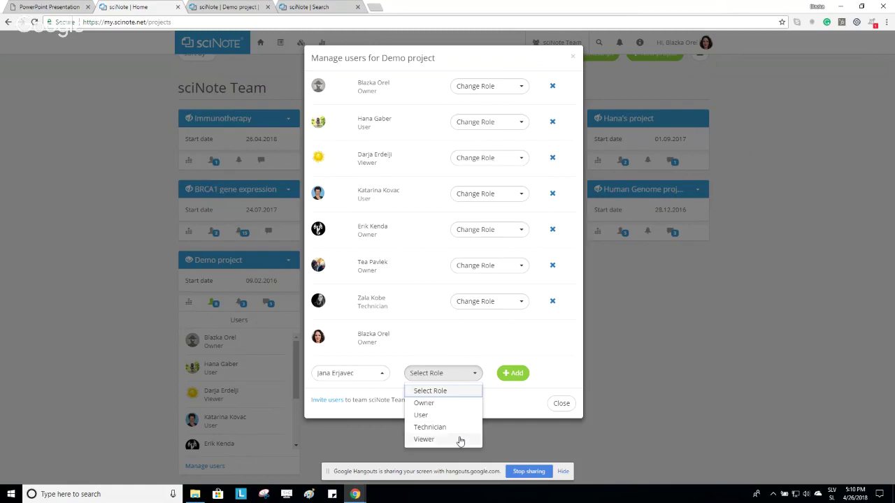
click(457, 403)
click(518, 374)
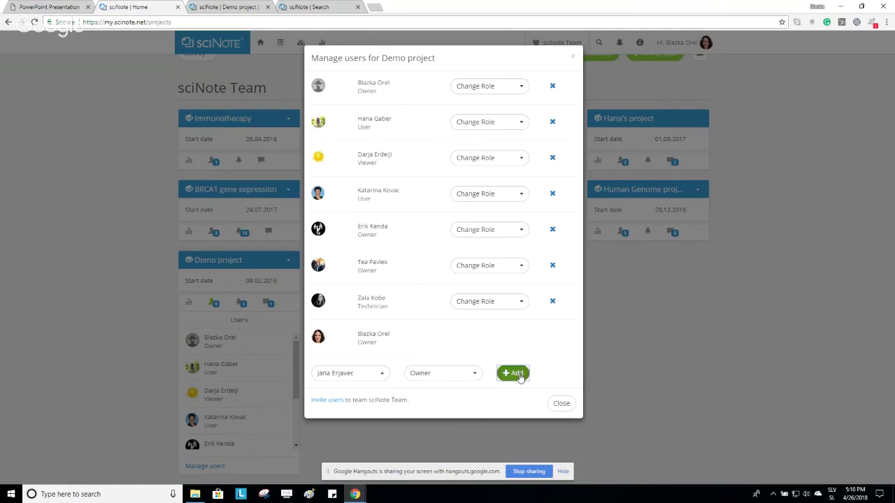
click(561, 404)
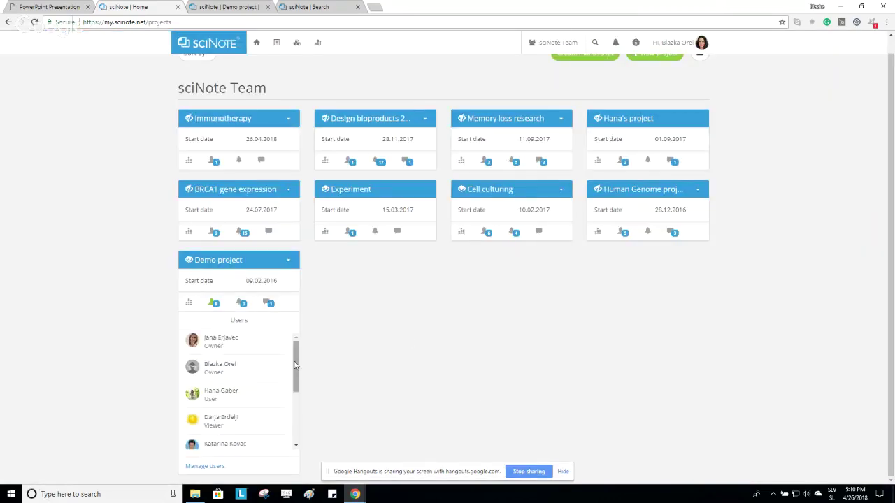
Post a Demo project comment tagging a teammate: 'please prepare the project report', with the typo corrected.
scroll(294, 364, down, 3)
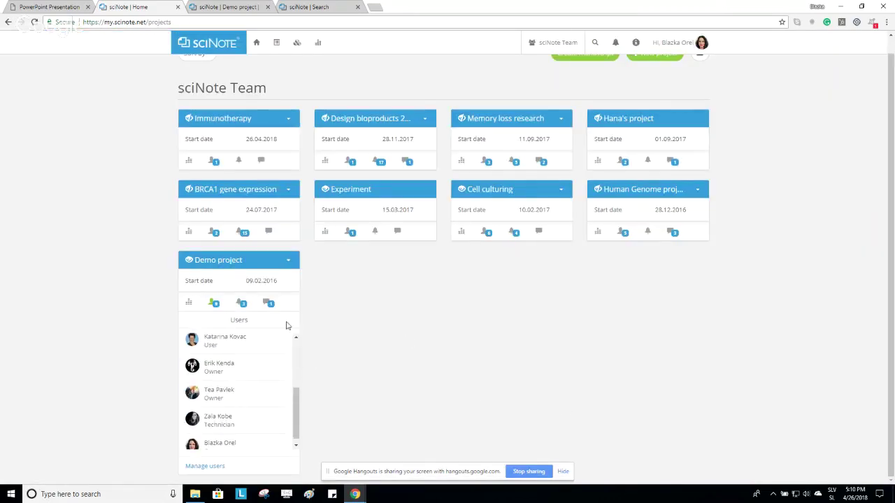
click(267, 303)
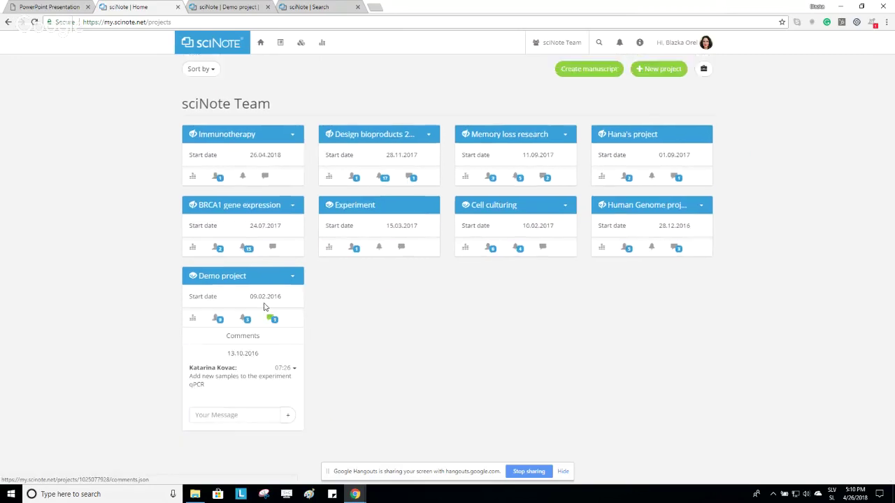
click(236, 417)
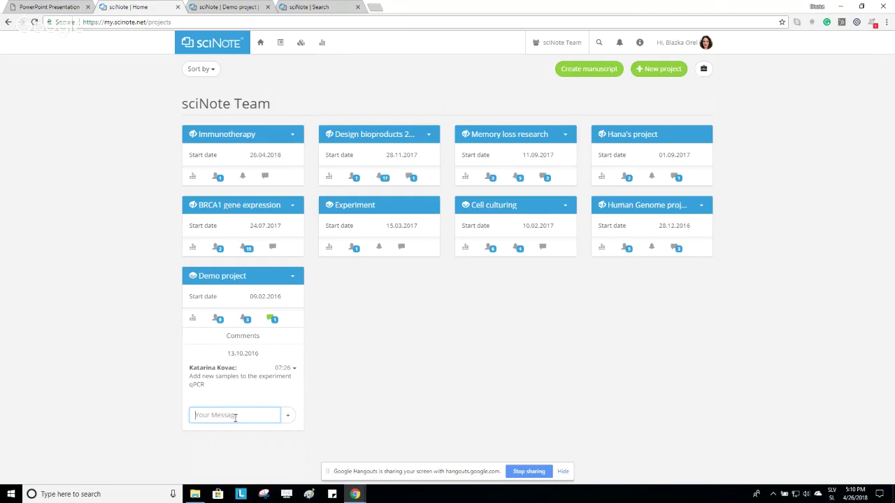
text(@)
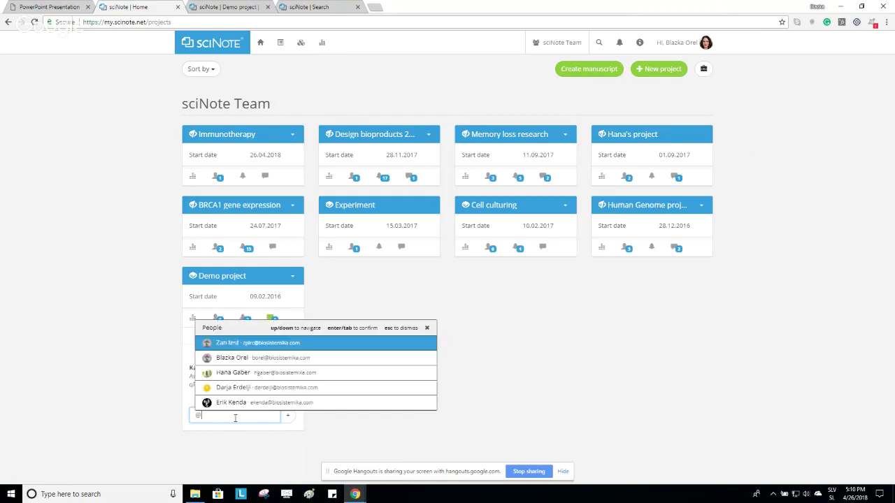
text(han)
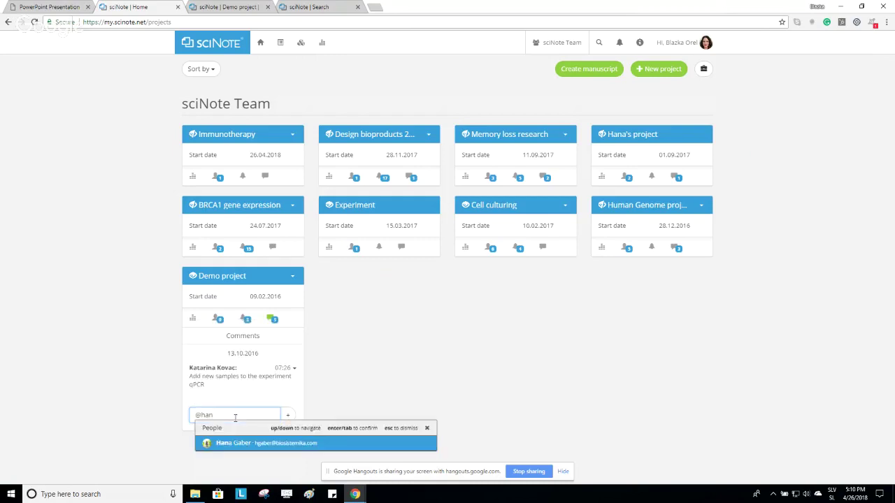
key(Return)
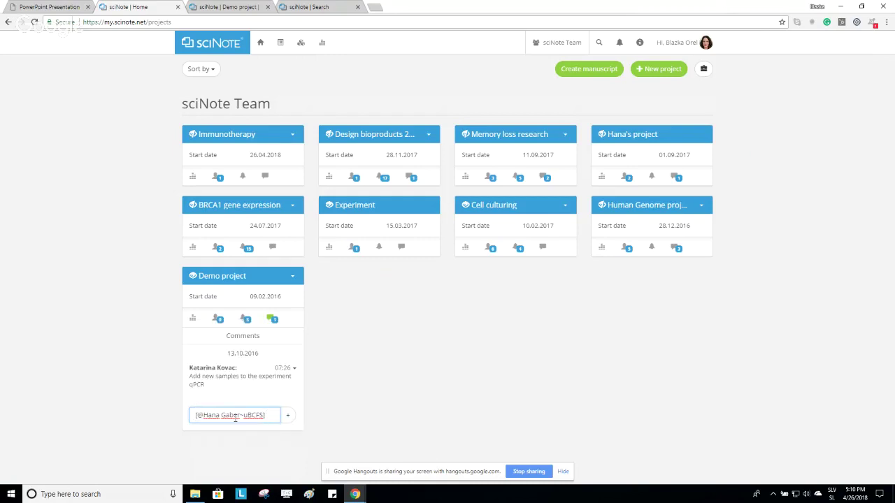
text(please pre)
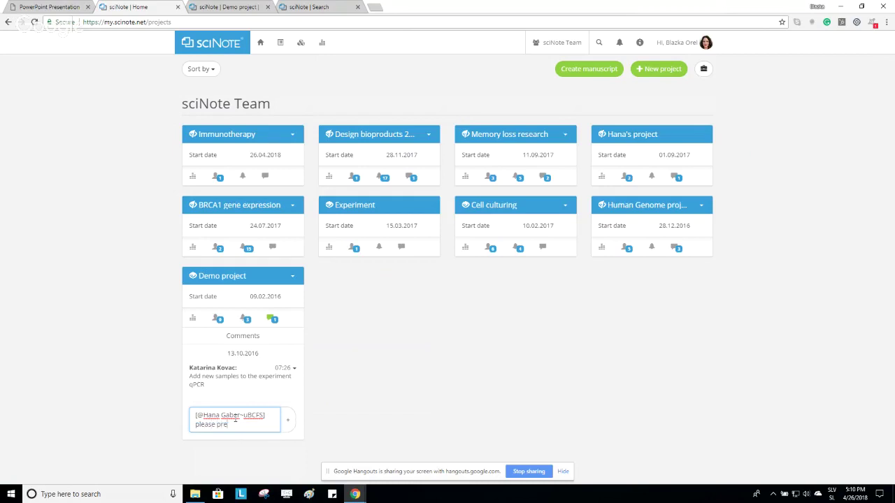
text(apre the project re)
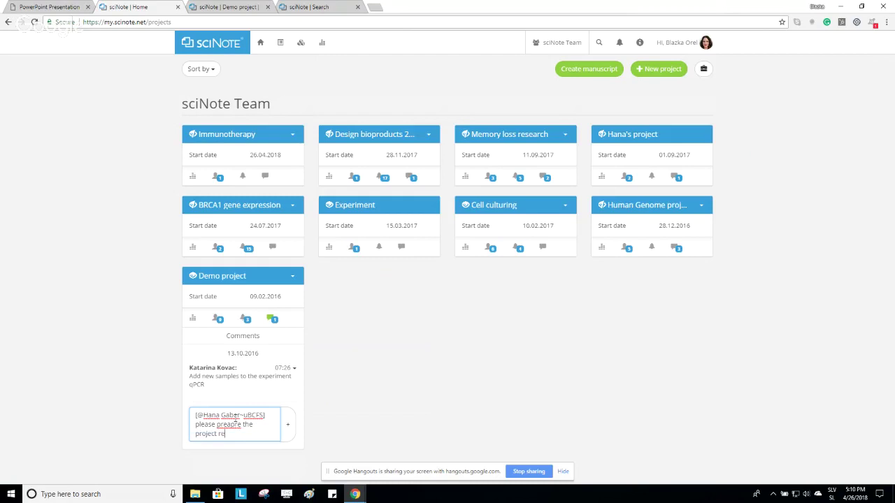
text(port)
right_click(238, 424)
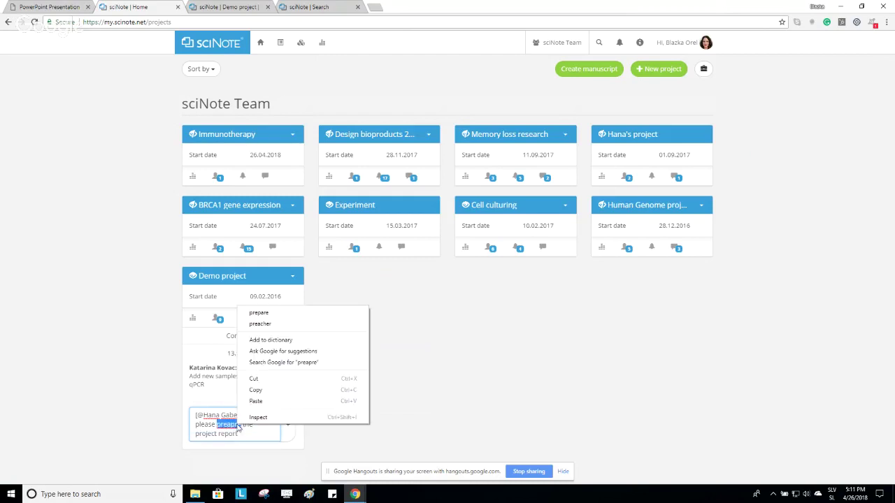
click(276, 319)
click(287, 425)
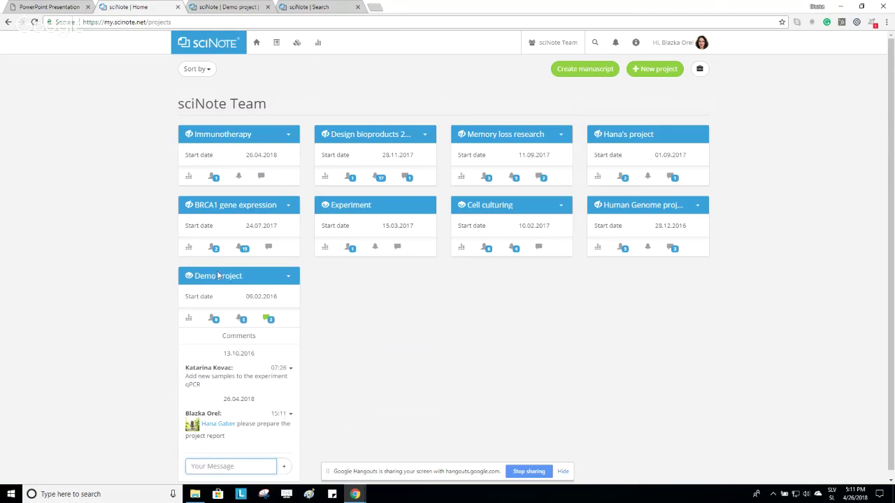
Go to the Demo project's experiments page and check the Sort by choices without changing order.
click(269, 318)
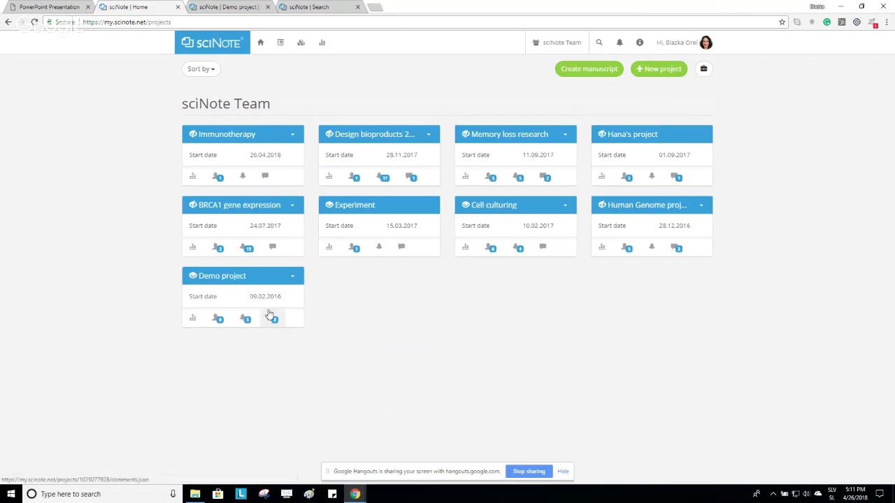
click(238, 276)
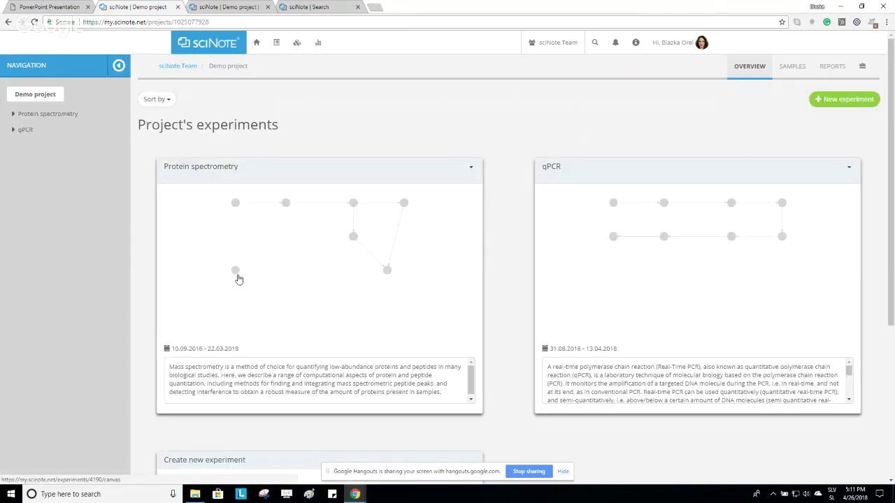
scroll(479, 238, down, 2)
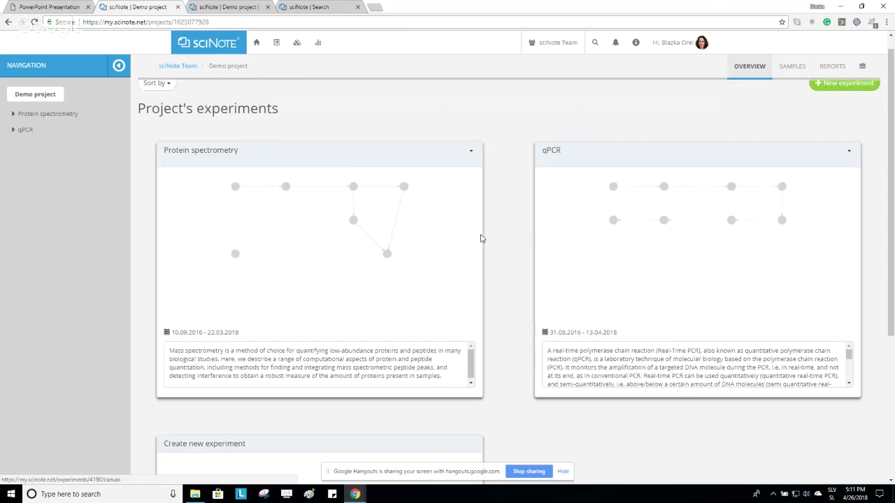
scroll(209, 435, down, 2)
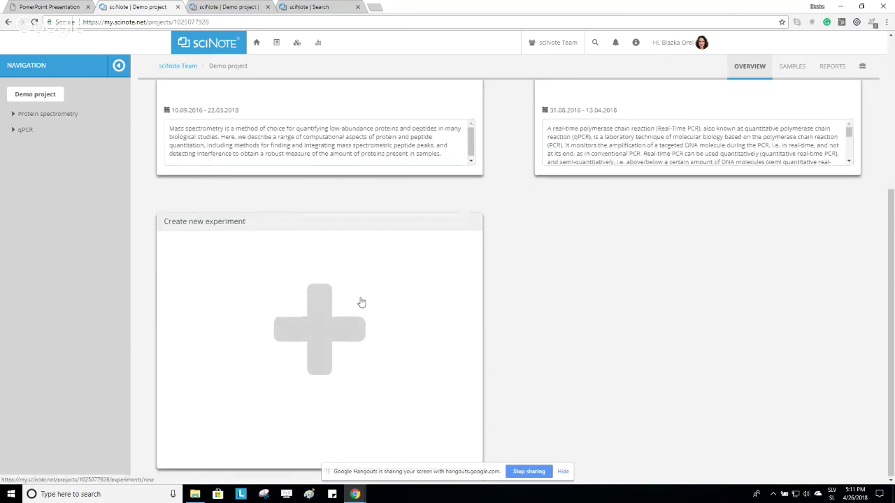
scroll(361, 304, up, 2)
scroll(361, 303, up, 2)
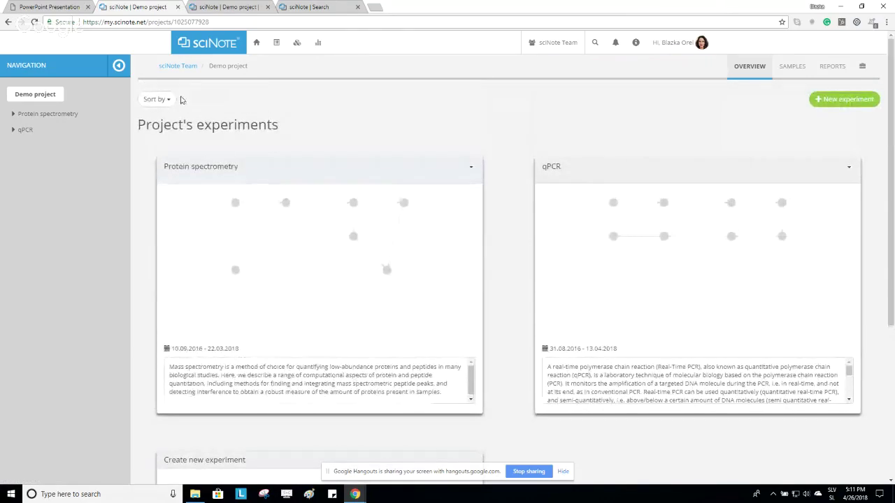
click(158, 99)
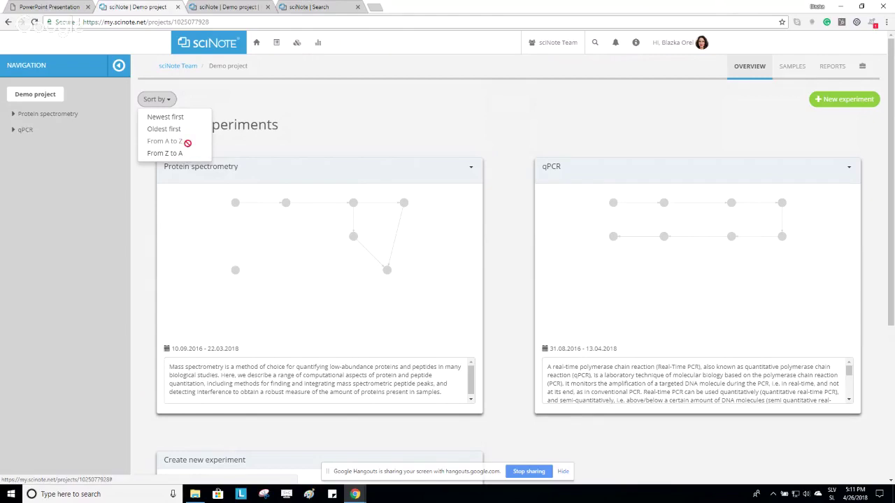
click(322, 140)
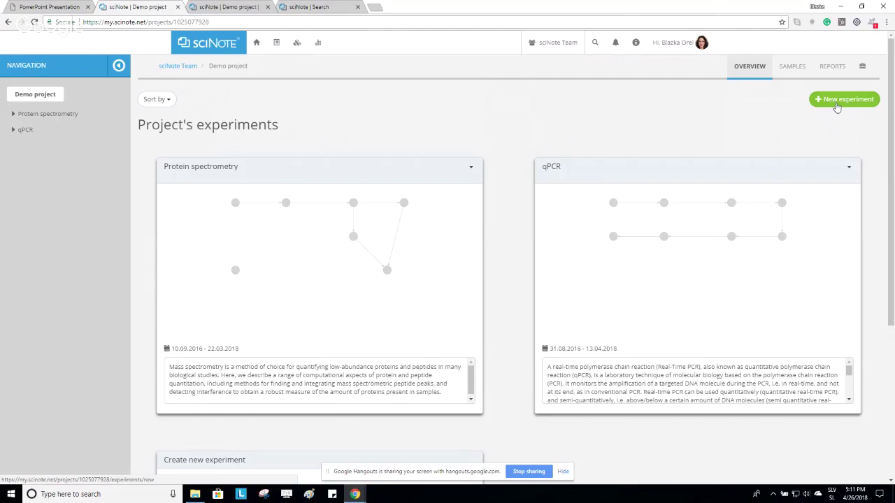
Create an experiment named DNA cloning with the description 'text'.
click(837, 104)
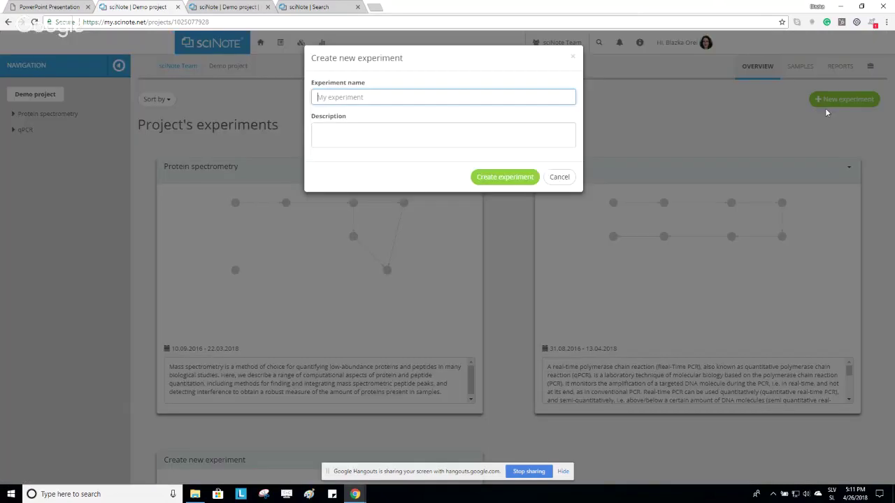
click(453, 97)
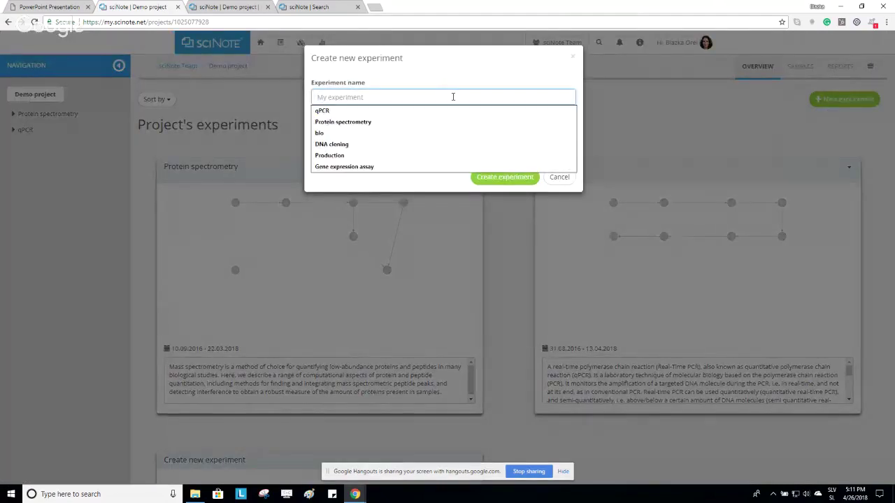
click(440, 144)
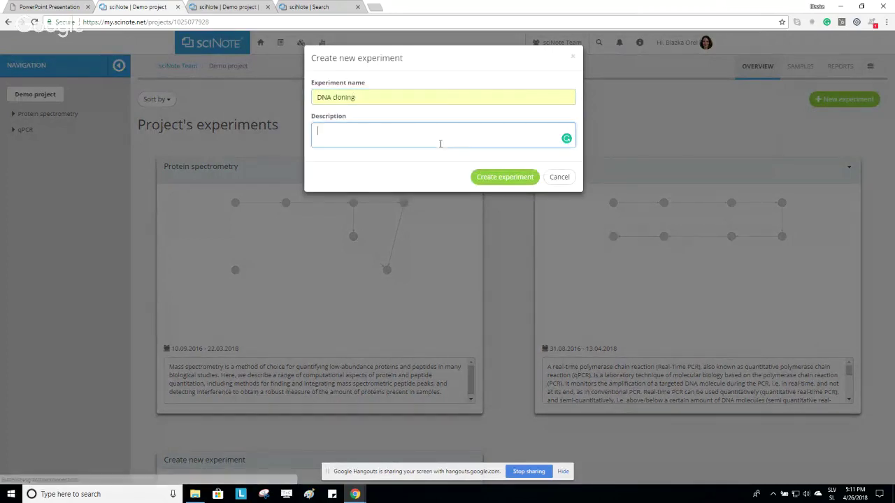
text(text)
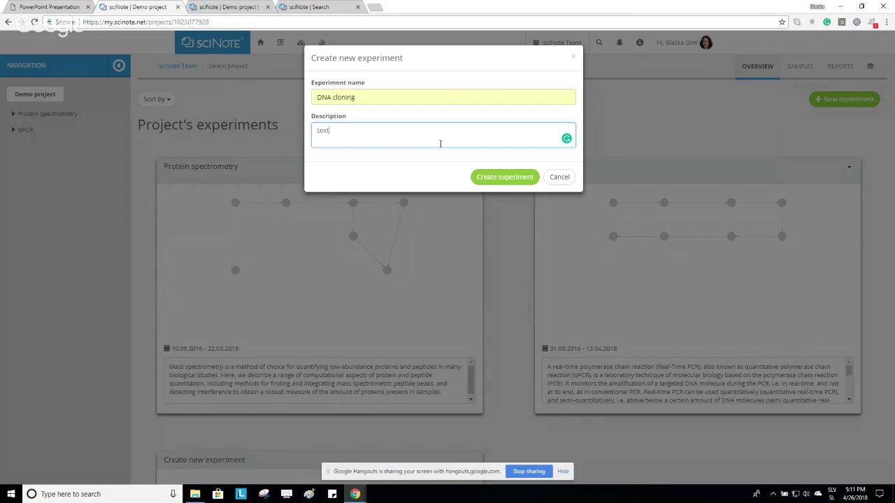
click(513, 183)
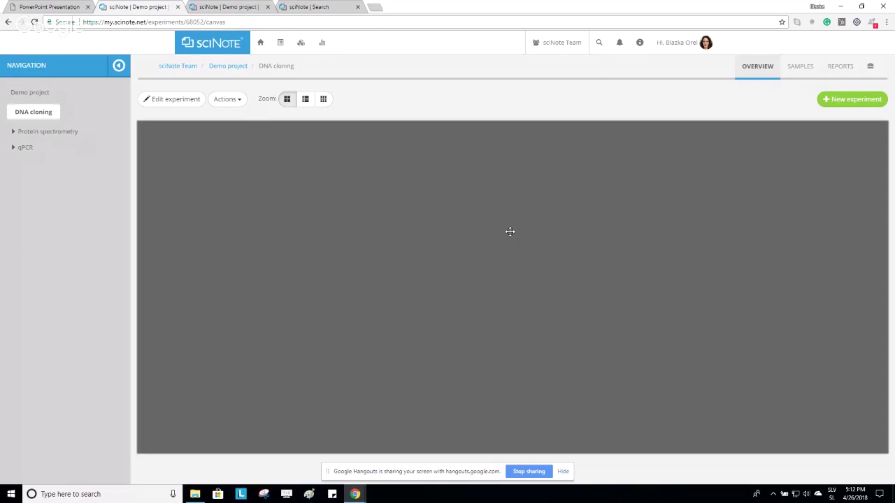
Enter workflow editing and place a Host organism task on the canvas.
click(186, 102)
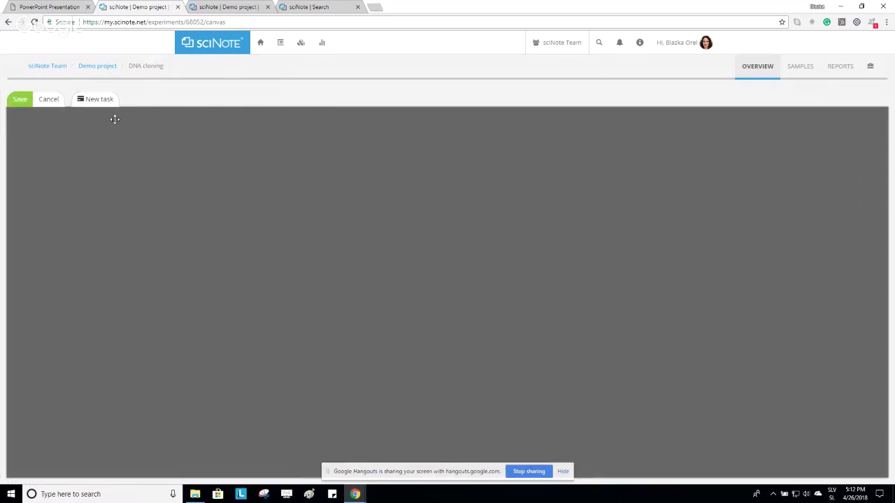
drag(108, 110, 179, 191)
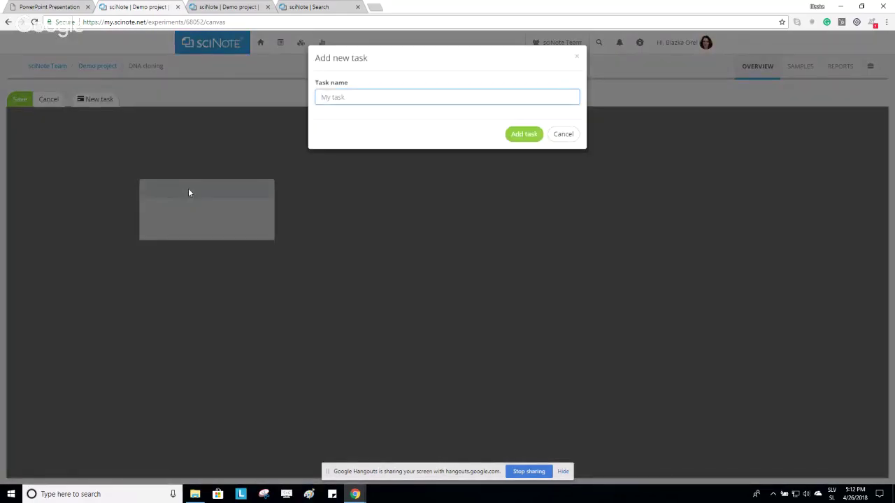
text(Ho)
text(organism)
click(521, 134)
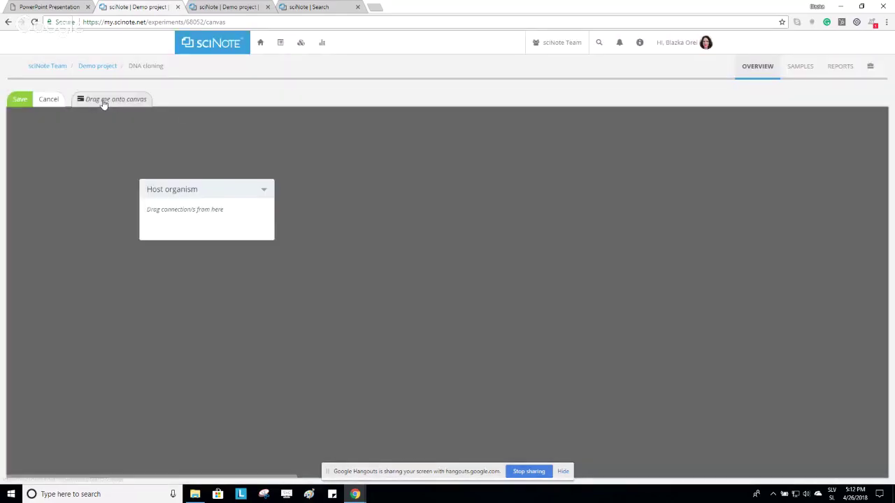
Add a Cloning vector task to the right and connect Host organism to it.
drag(103, 102, 341, 193)
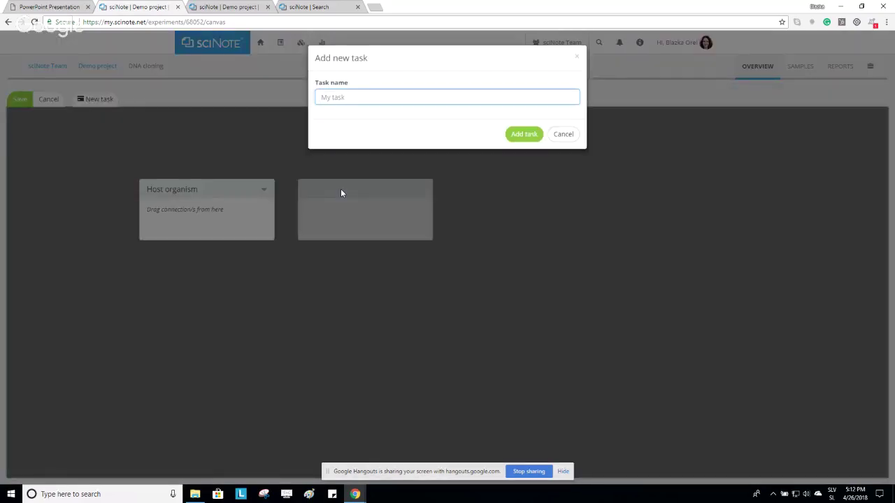
text(Cloning vector)
click(519, 134)
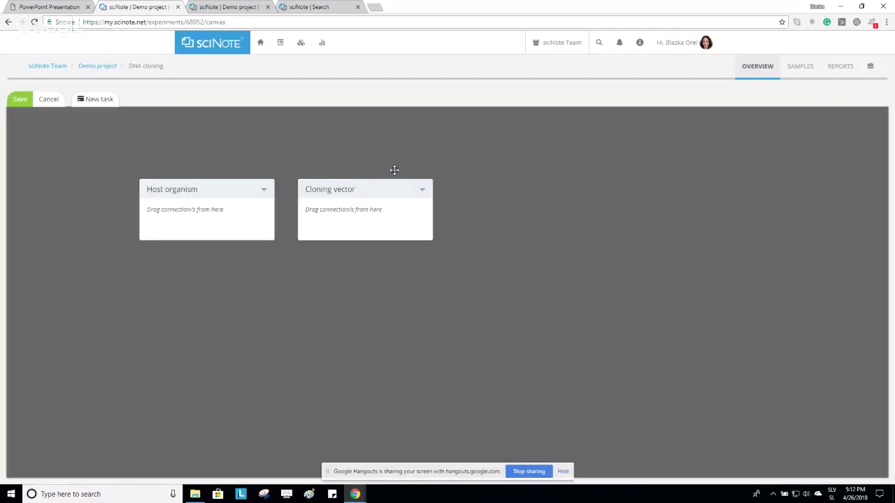
mouse_move(364, 193)
mouse_down()
mouse_move(402, 236)
mouse_move(463, 197)
mouse_move(412, 218)
mouse_move(447, 172)
mouse_move(406, 262)
mouse_move(245, 283)
mouse_move(202, 280)
mouse_move(270, 303)
mouse_move(418, 265)
mouse_move(401, 165)
mouse_move(388, 194)
mouse_move(394, 204)
mouse_up()
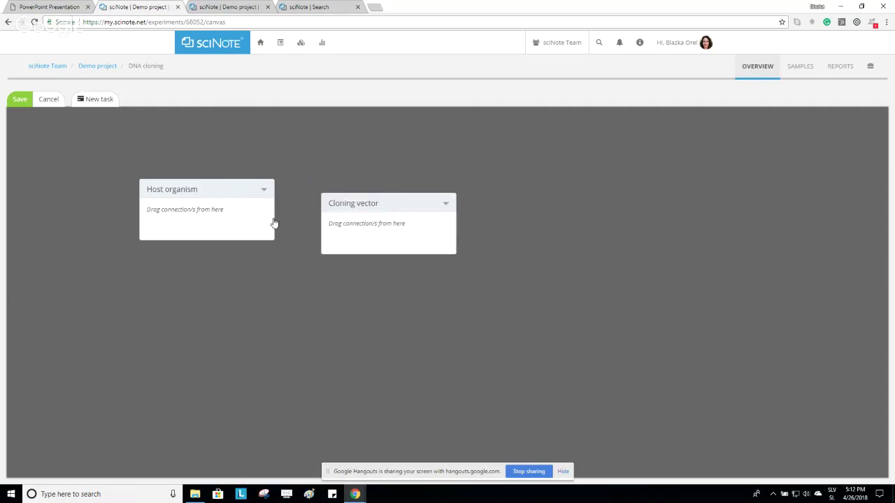
mouse_move(254, 212)
mouse_down()
mouse_move(297, 233)
mouse_move(359, 239)
mouse_up()
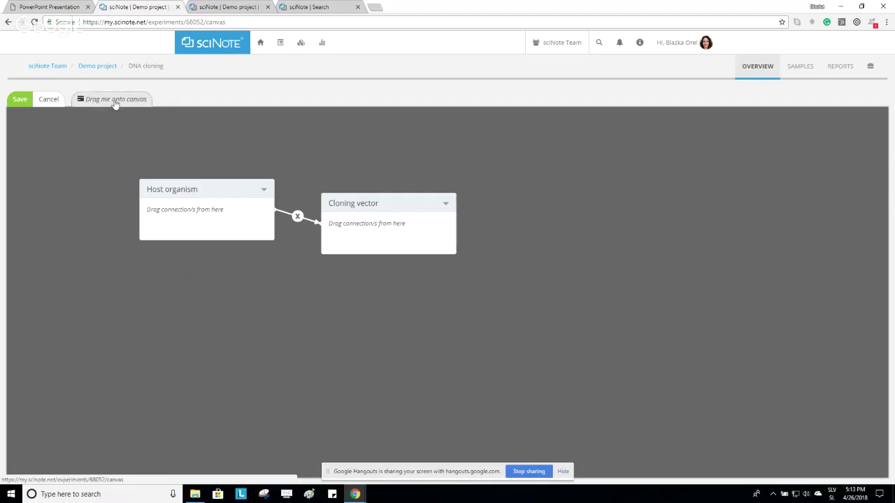
Add a 'rec DNA into the host' task after Cloning vector, linked, and align Host organism.
drag(115, 104, 546, 209)
text(rec)
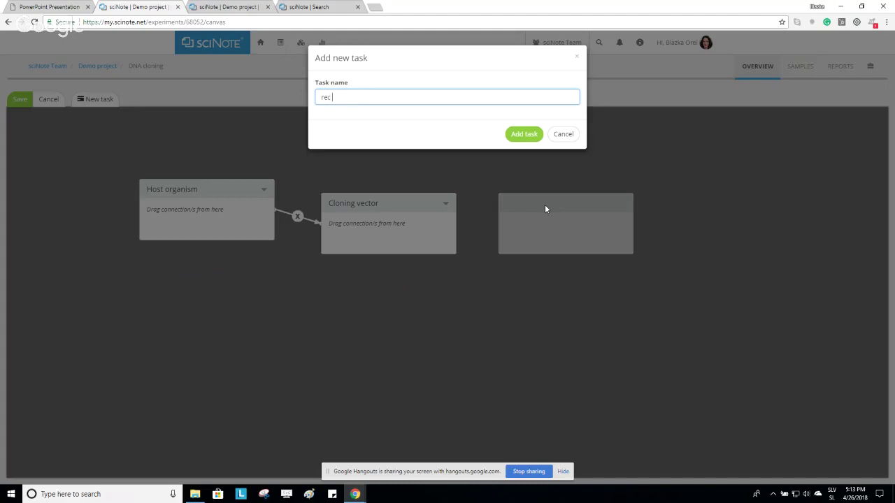
text( DNA into the host)
click(528, 133)
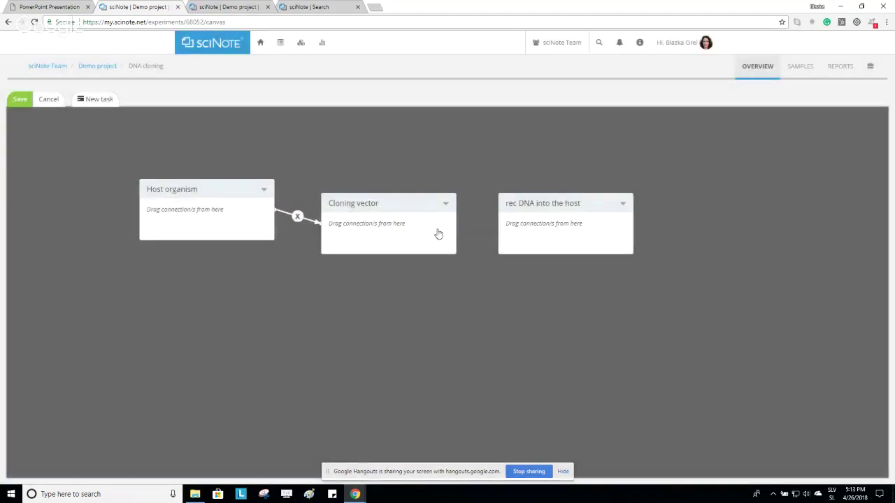
drag(435, 234, 527, 232)
drag(234, 195, 244, 207)
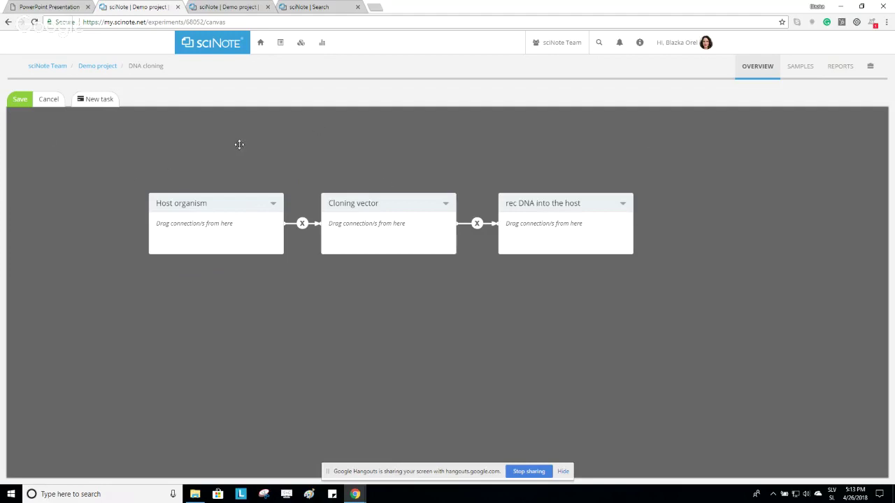
Save the DNA cloning workflow and switch to the qPCR experiment's workflow.
click(28, 103)
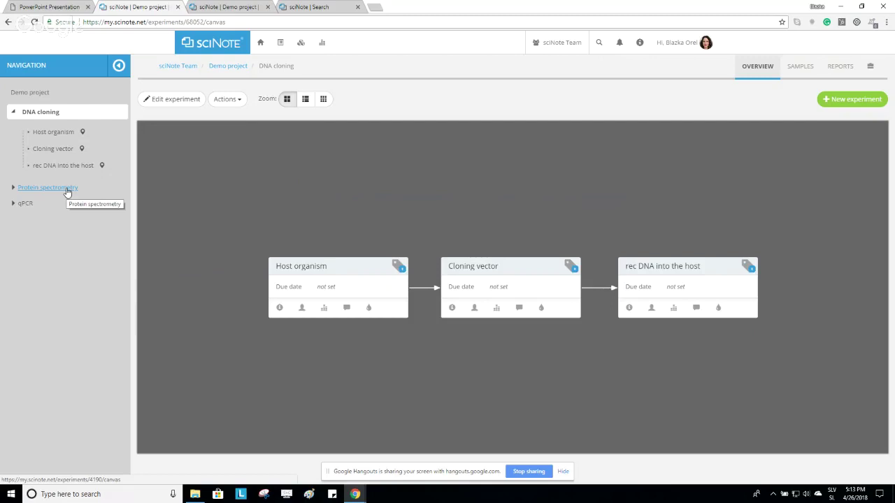
click(67, 188)
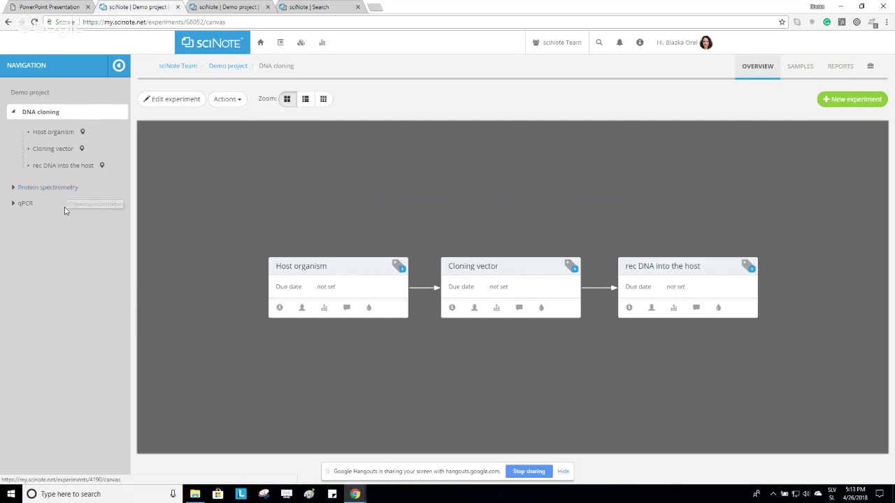
click(27, 205)
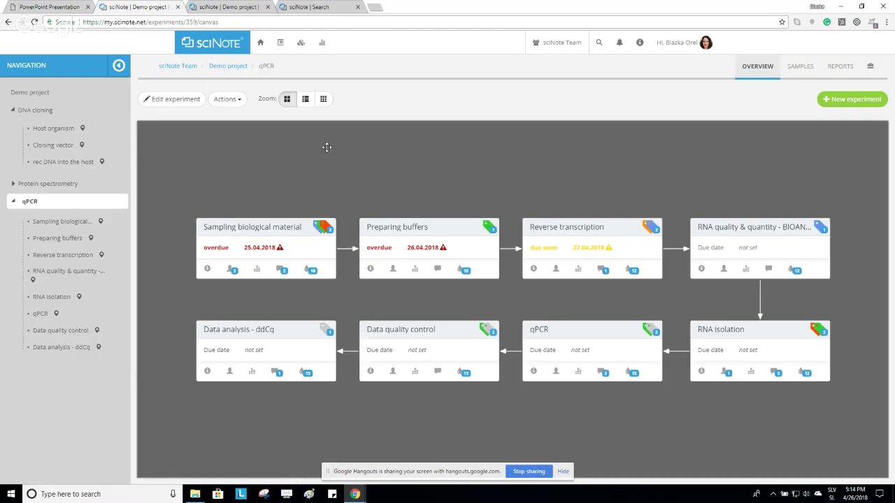
drag(451, 186, 451, 174)
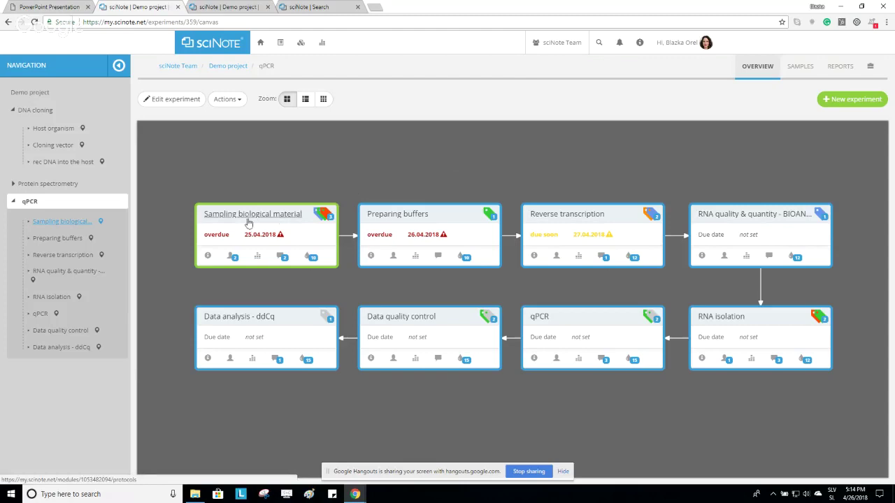
click(208, 258)
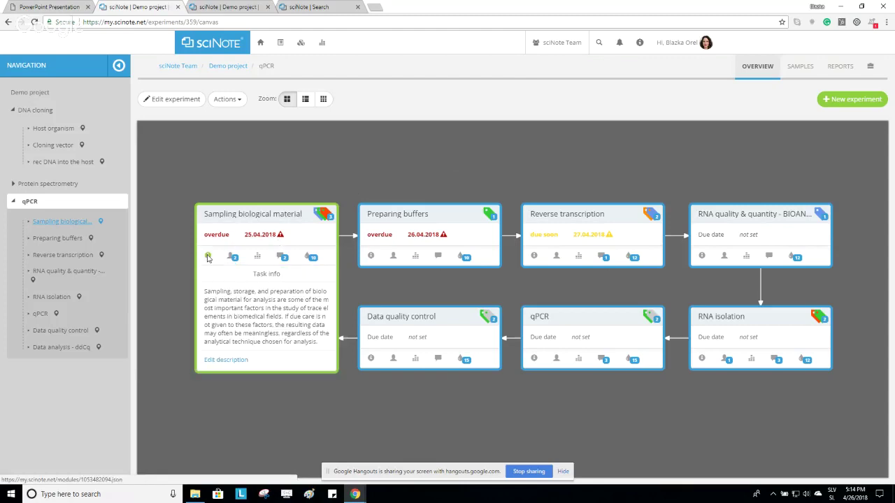
click(234, 259)
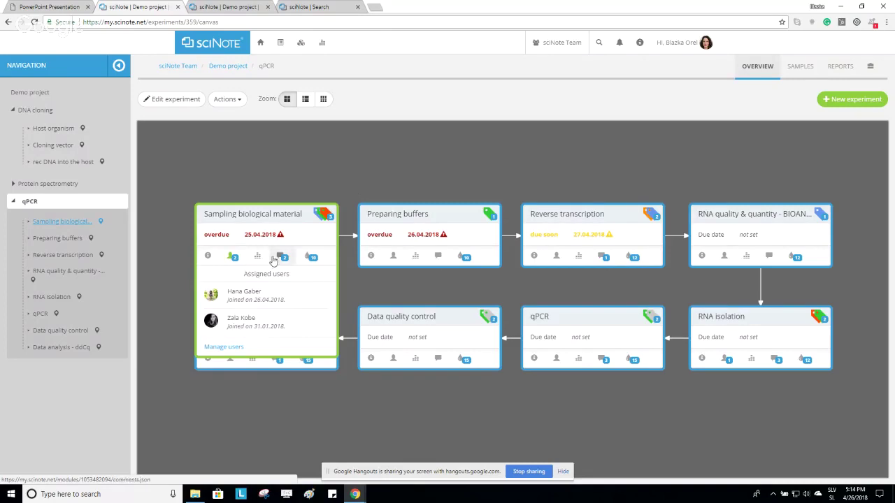
click(258, 257)
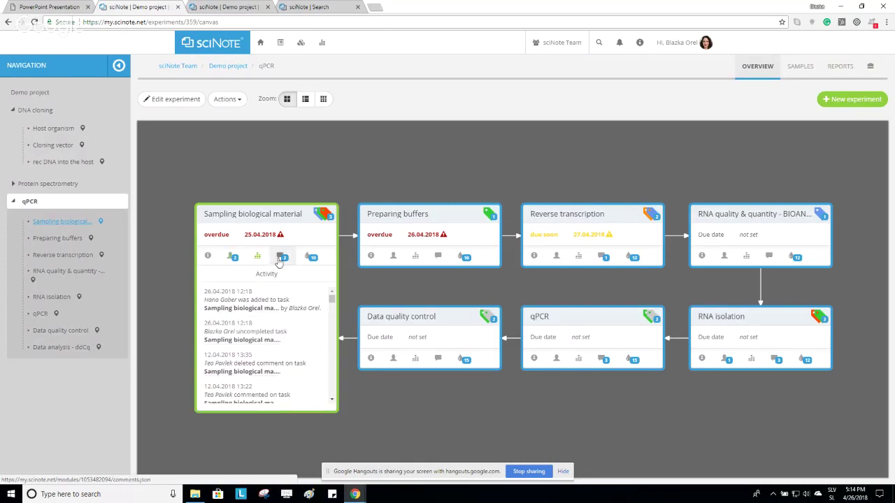
click(281, 258)
click(310, 258)
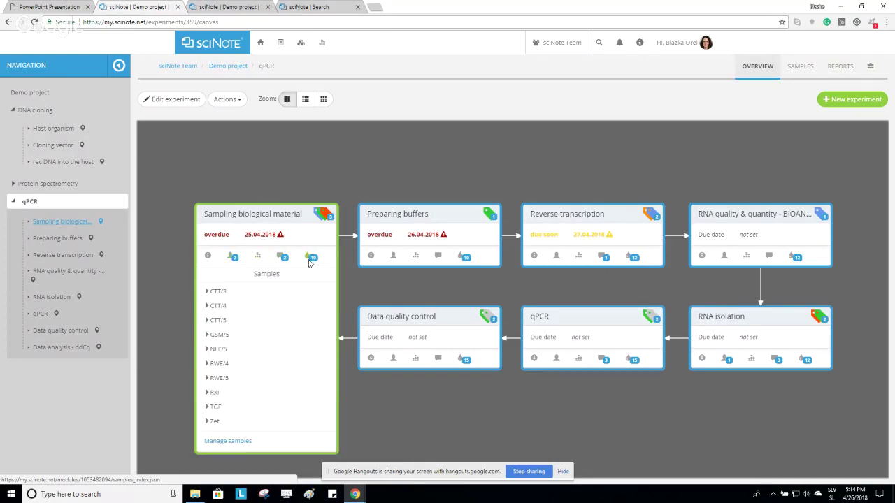
click(311, 259)
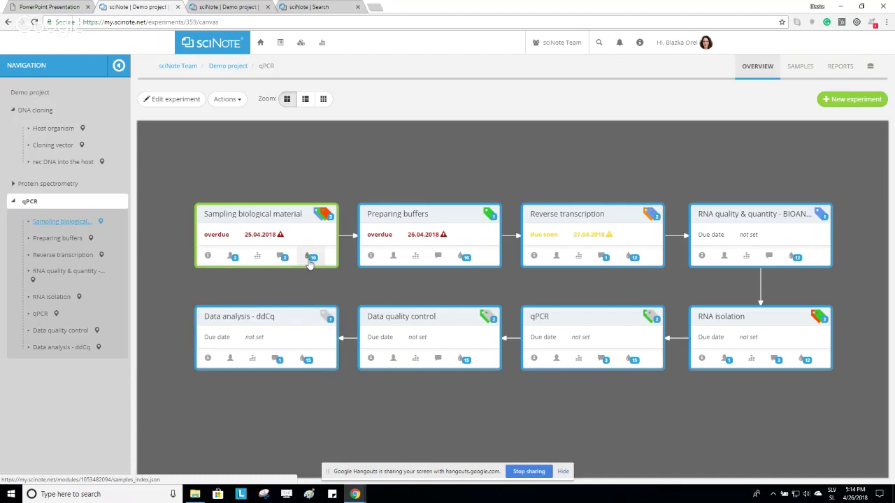
click(326, 217)
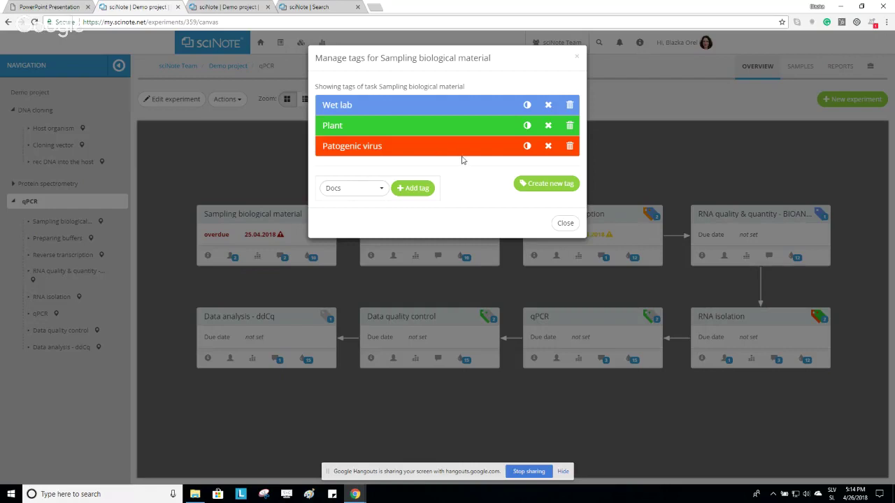
click(570, 228)
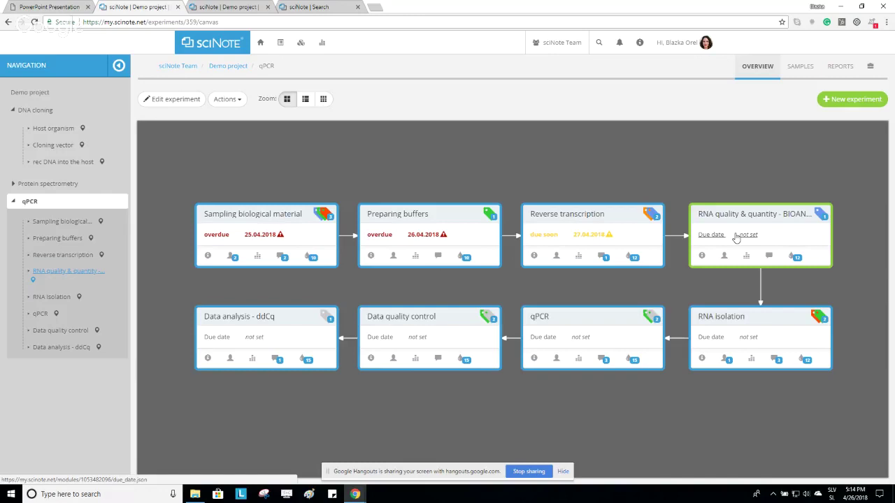
Give the RNA quality task a due date of 28.04.2018.
click(738, 237)
click(429, 185)
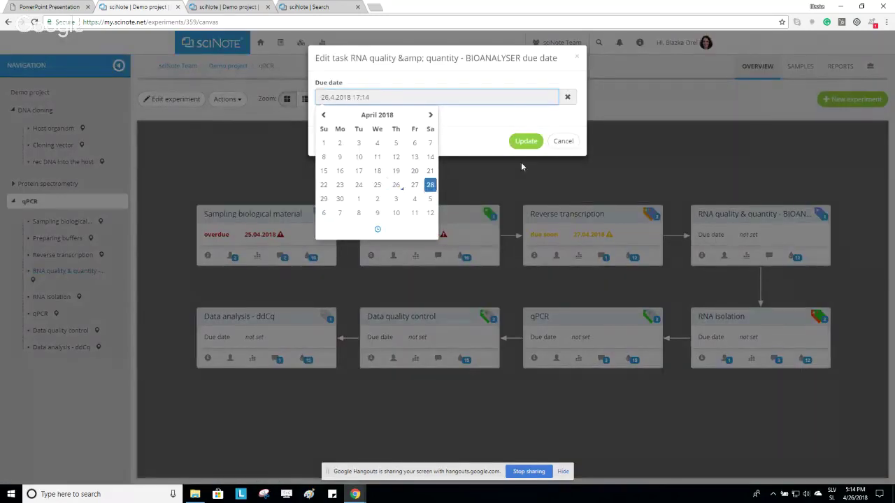
click(525, 140)
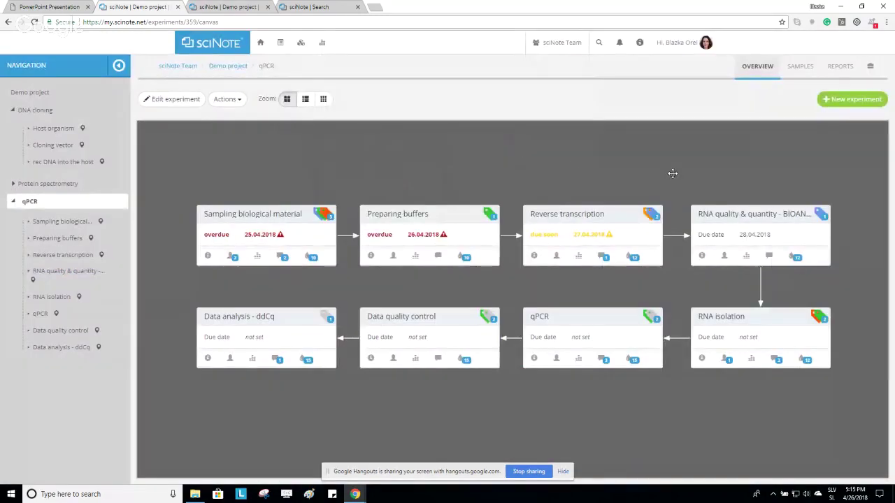
drag(671, 175, 659, 160)
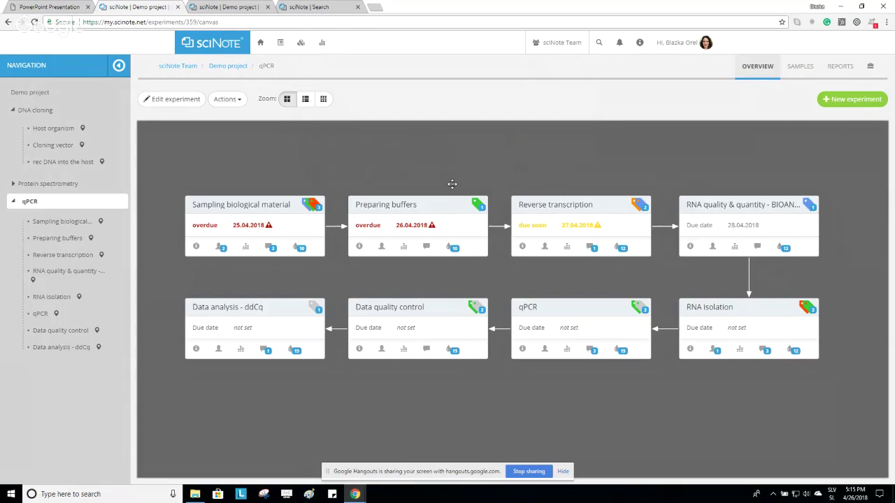
Briefly view Sampling biological material's samples, then go to the qPCR task's protocol.
click(302, 247)
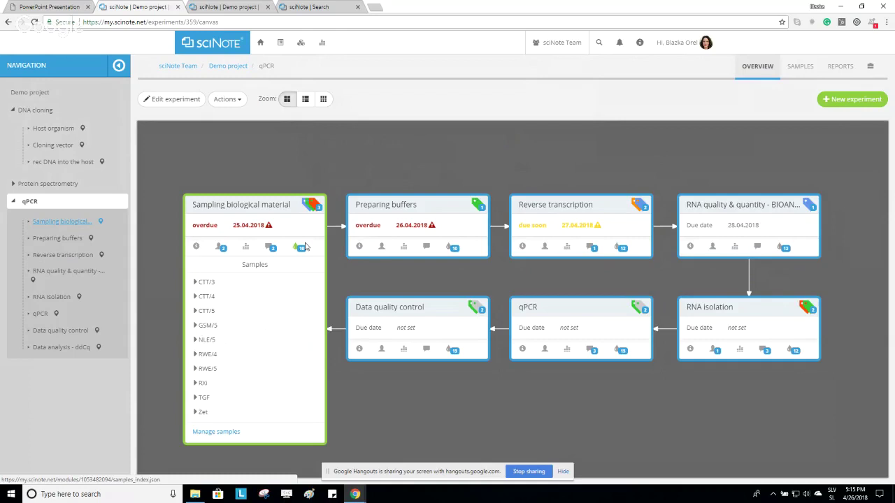
click(300, 249)
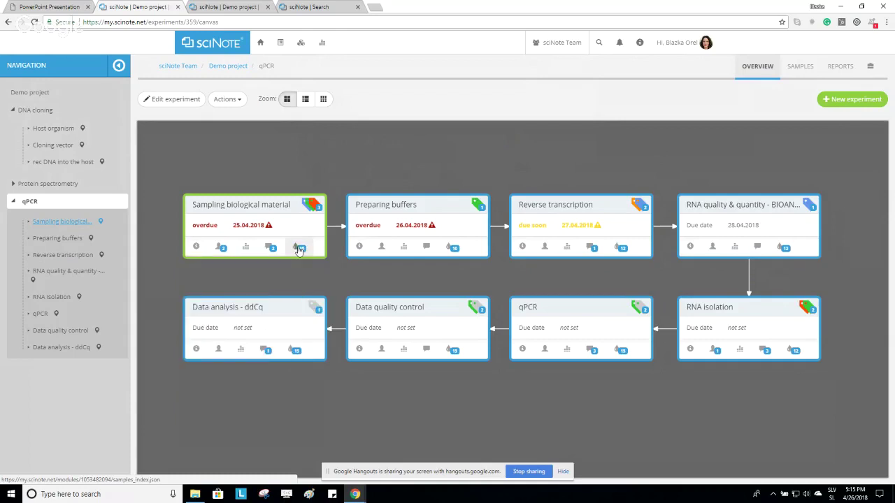
click(528, 308)
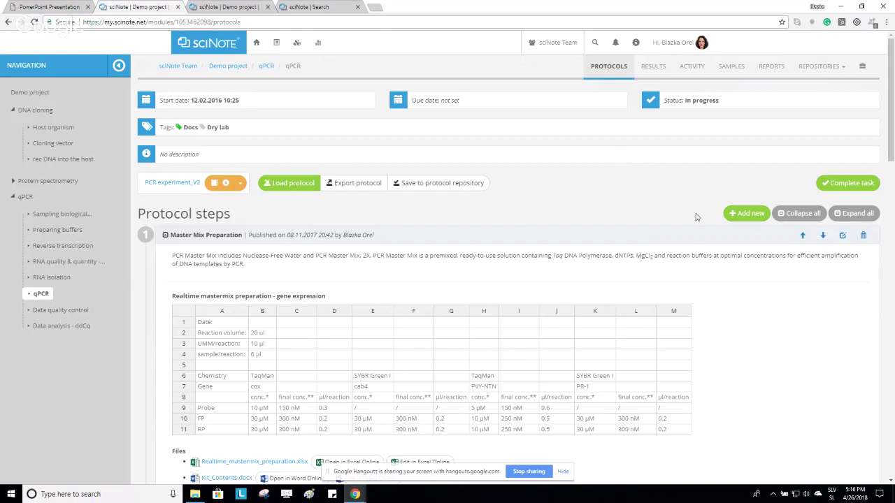
Collapse and re-expand all qPCR protocol steps, then start a blank new step.
click(849, 217)
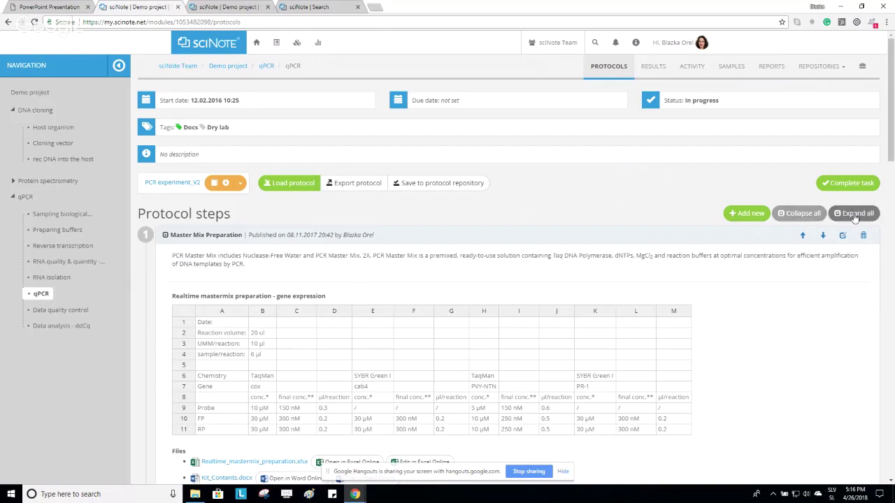
click(801, 214)
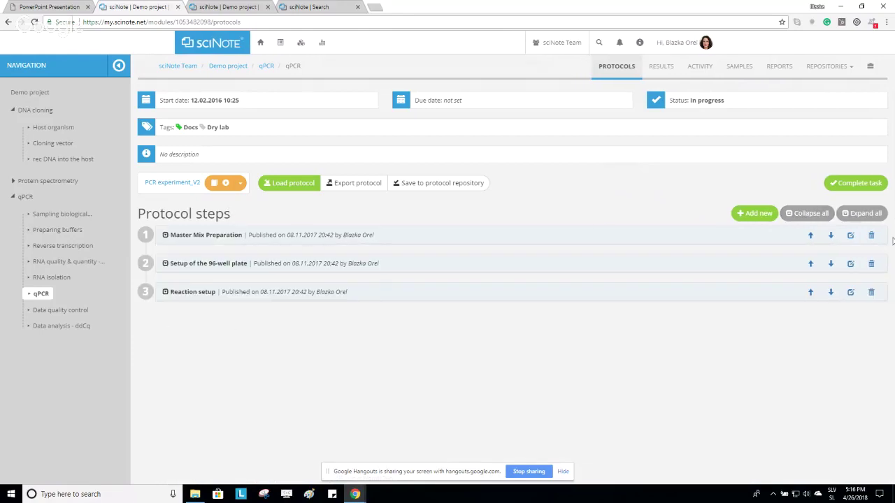
click(839, 218)
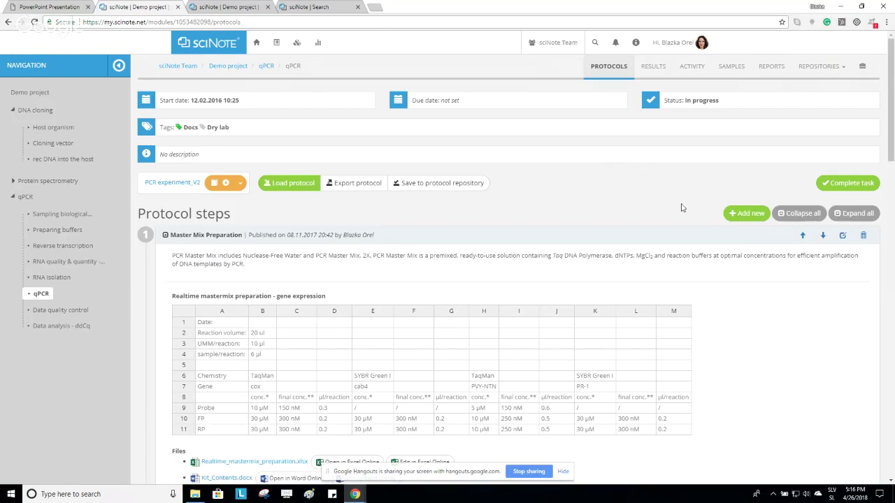
click(748, 214)
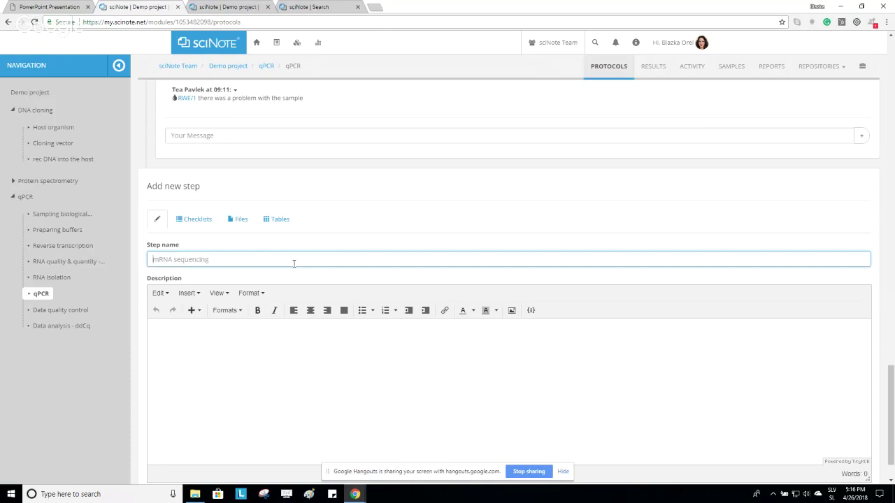
Look over the new step's checklist, file attachment and table sections.
click(194, 219)
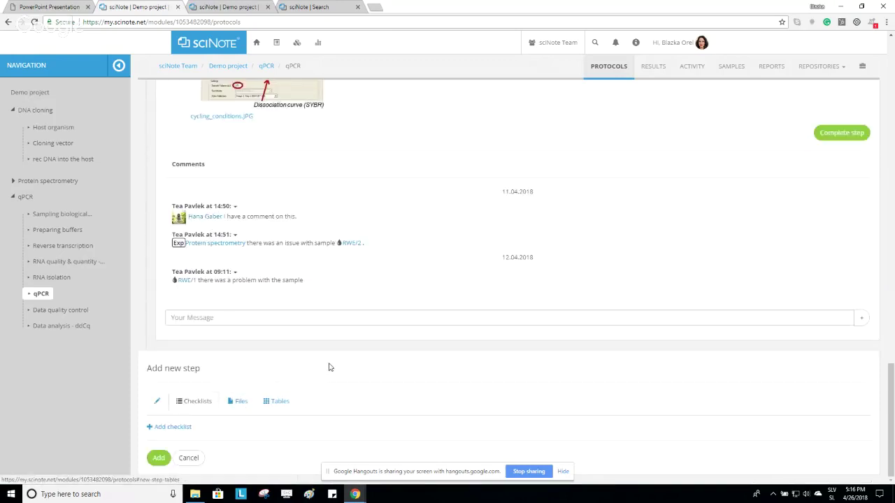
click(241, 401)
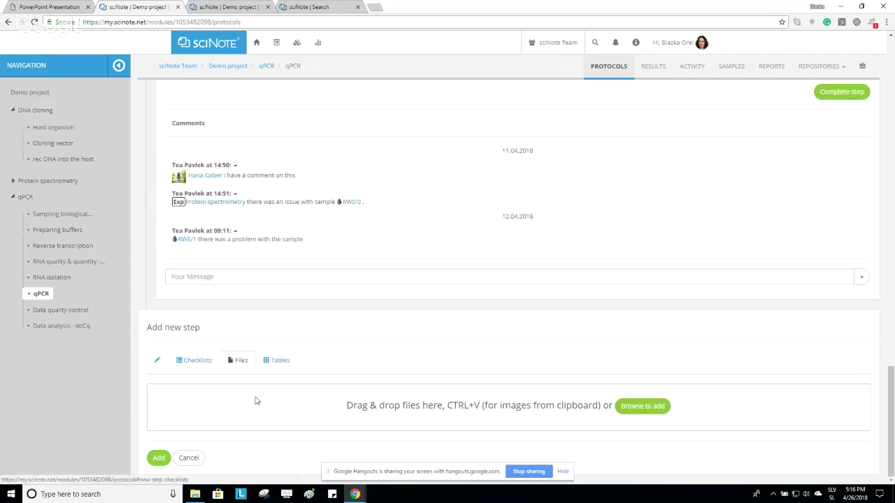
click(274, 361)
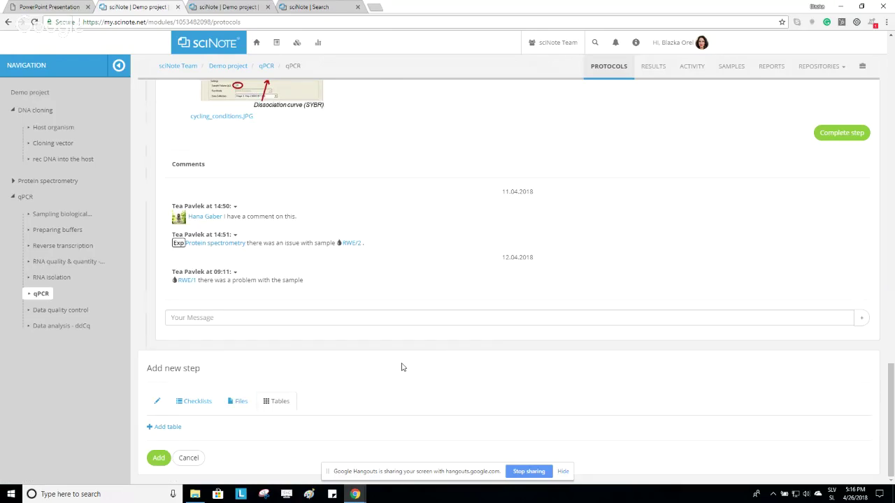
scroll(401, 366, up, 2)
scroll(402, 366, up, 10)
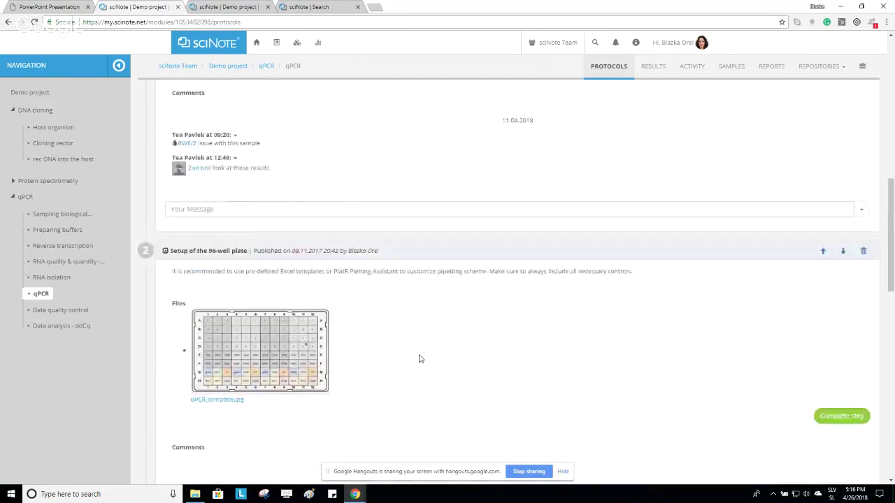
scroll(420, 358, up, 10)
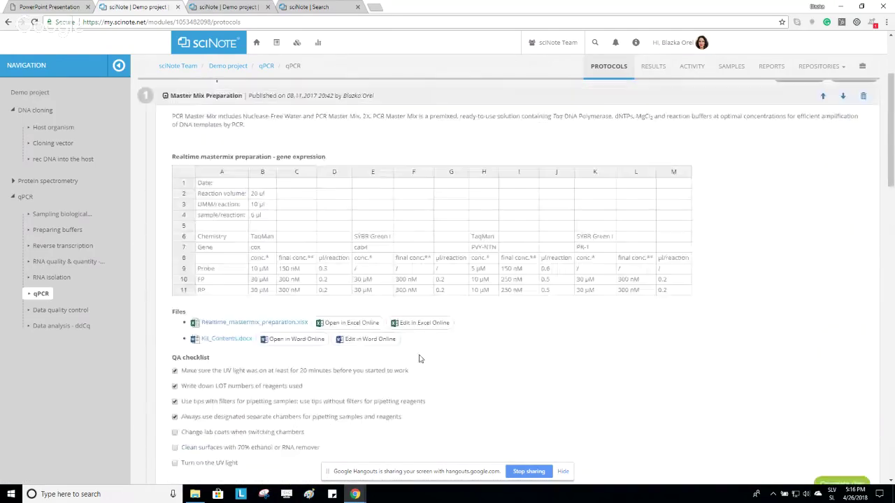
scroll(419, 358, down, 1)
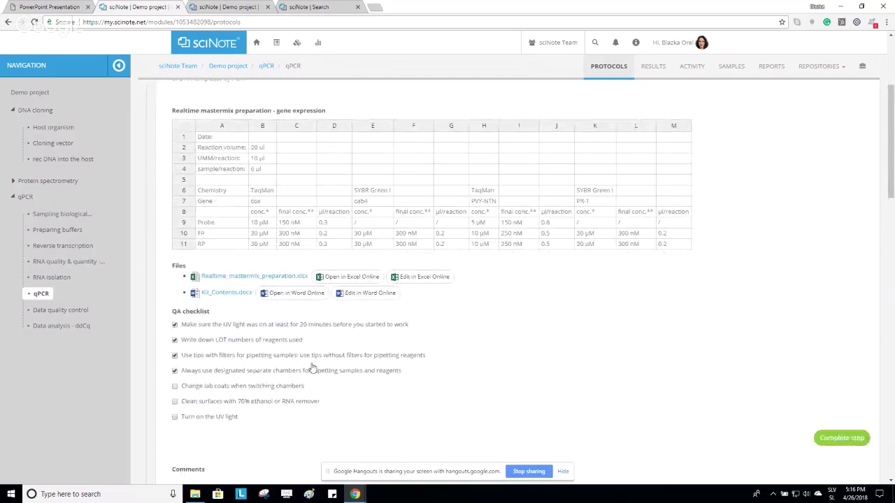
Untick Master Mix QA checklist items, leaving LOT numbers ticked.
click(175, 370)
click(175, 355)
click(175, 340)
click(175, 340)
scroll(272, 380, up, 2)
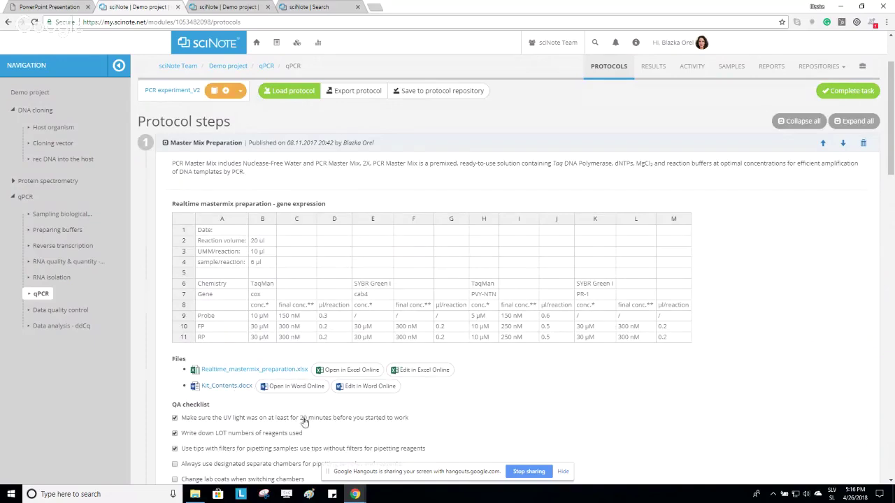
scroll(625, 352, down, 5)
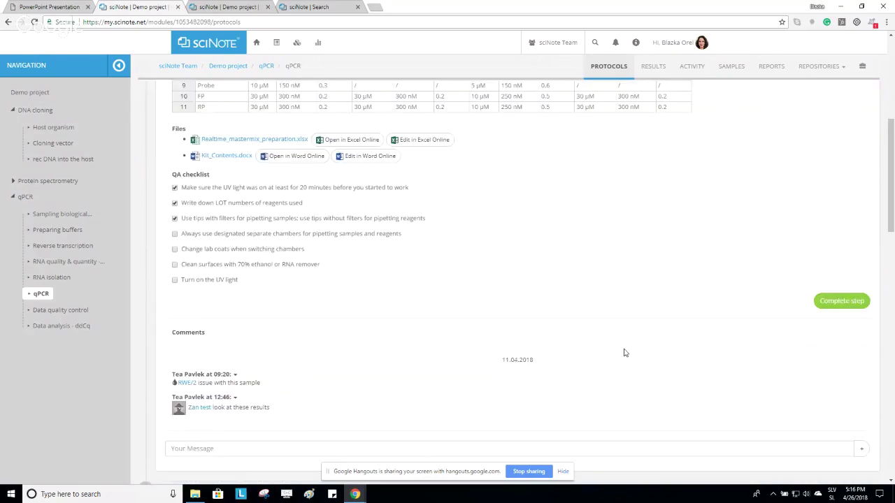
scroll(625, 352, down, 15)
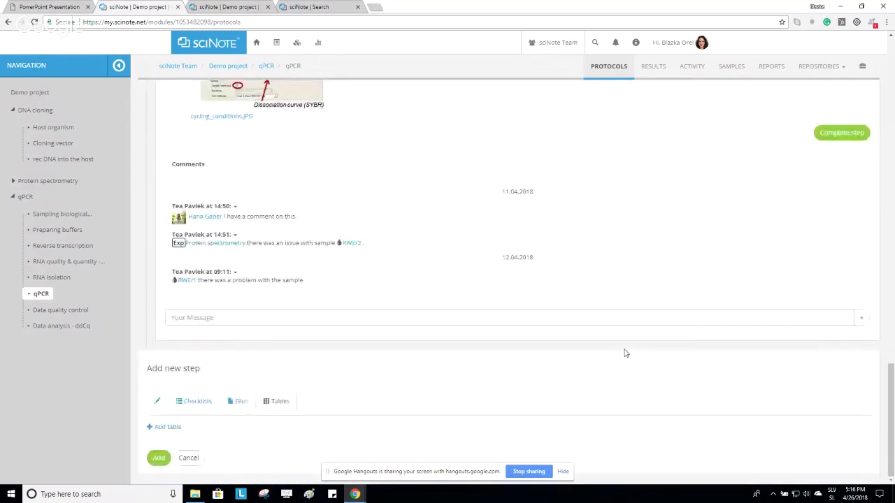
Attach qPCR_Protocol_Guide.pdf from the Demo files folder to the new step.
click(242, 404)
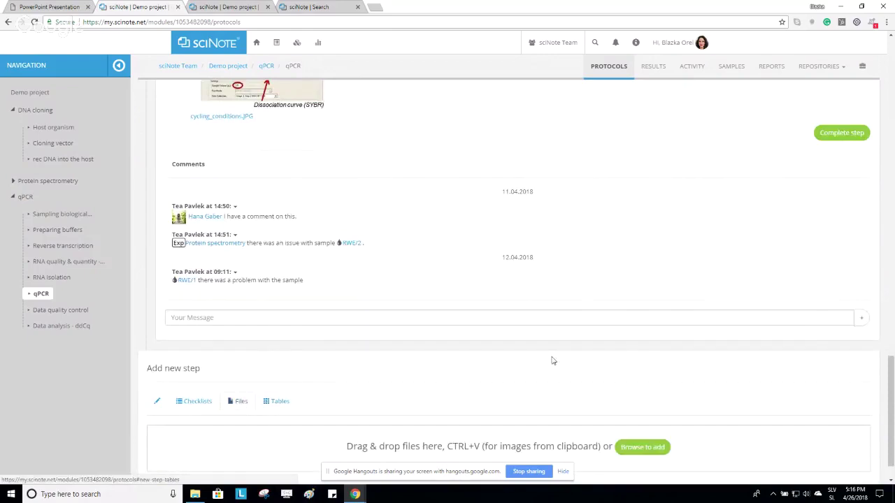
scroll(615, 345, down, 1)
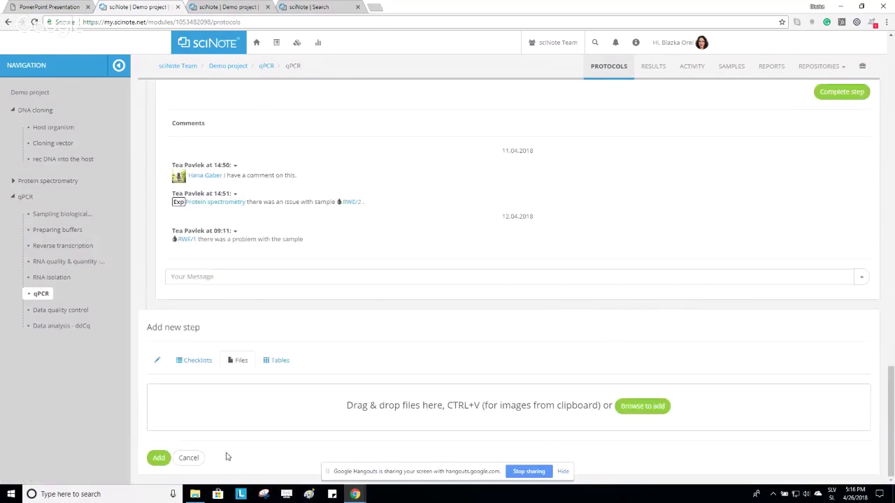
click(195, 494)
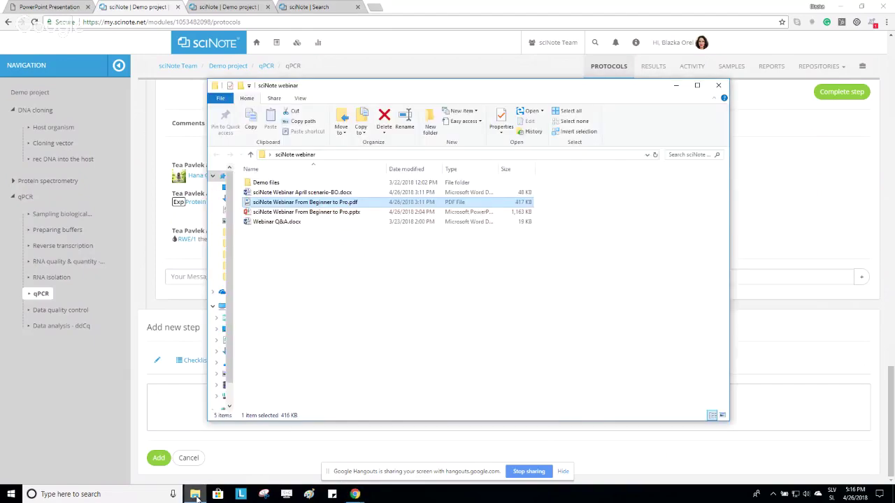
click(278, 184)
double_click(278, 184)
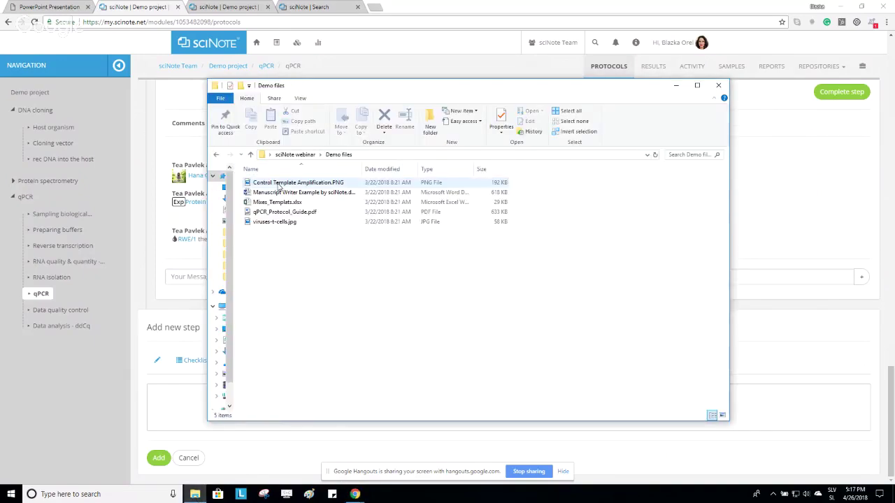
click(262, 213)
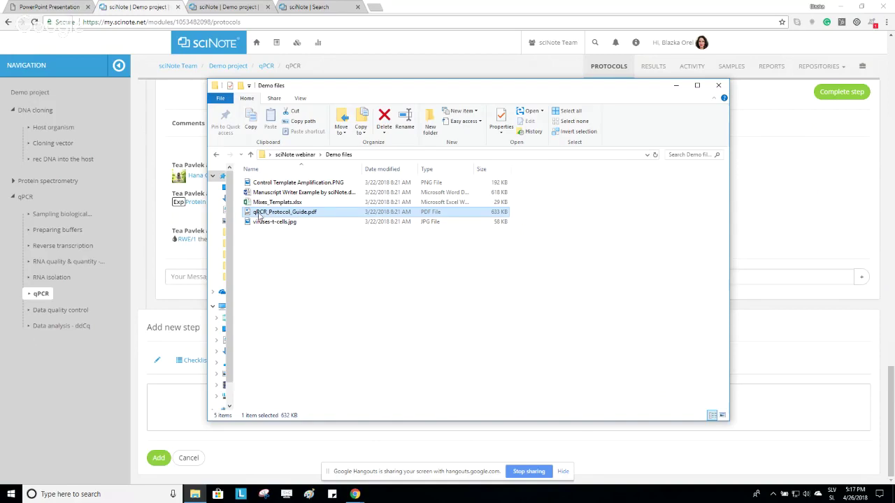
drag(260, 217, 625, 453)
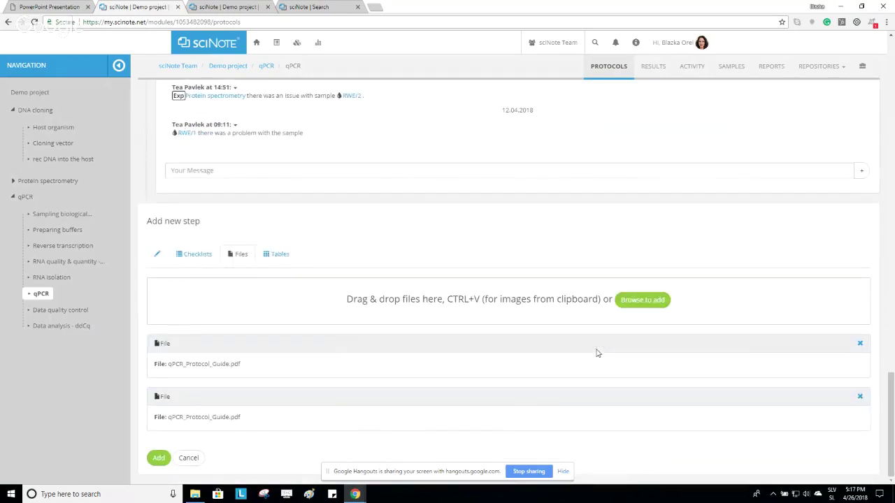
Name the new step 'ste' and add it as step 4.
click(158, 458)
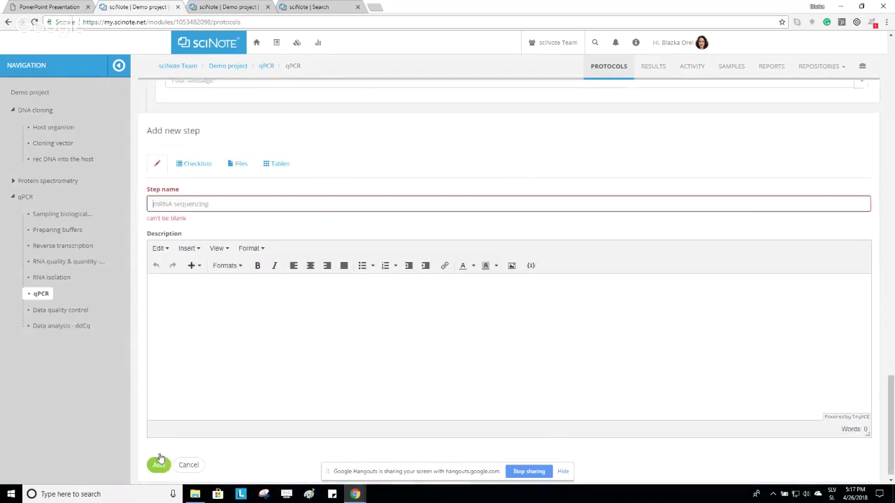
click(180, 191)
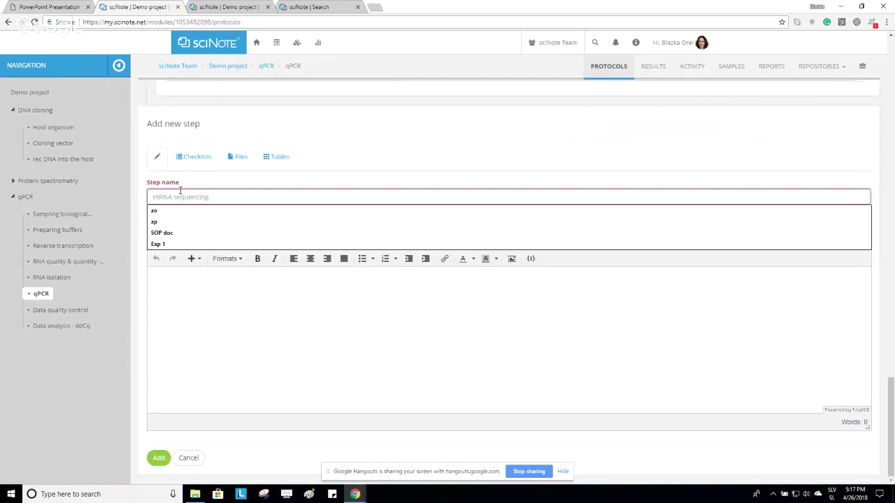
text(step 4)
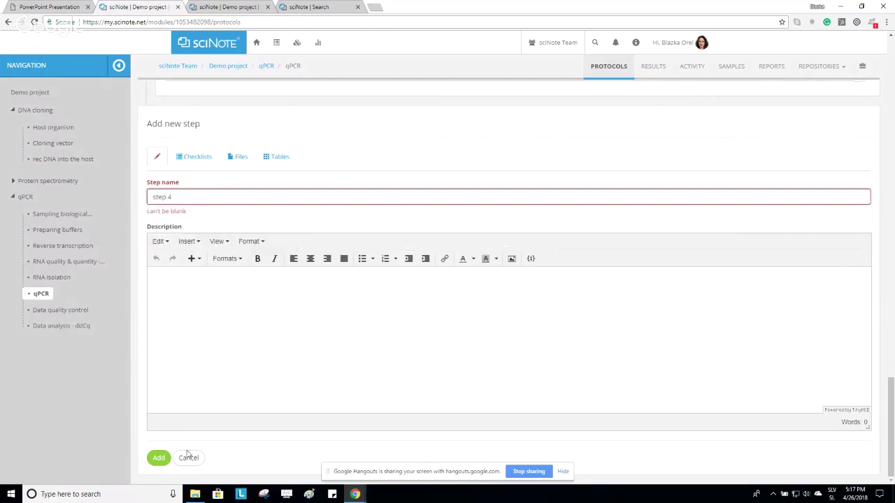
click(159, 458)
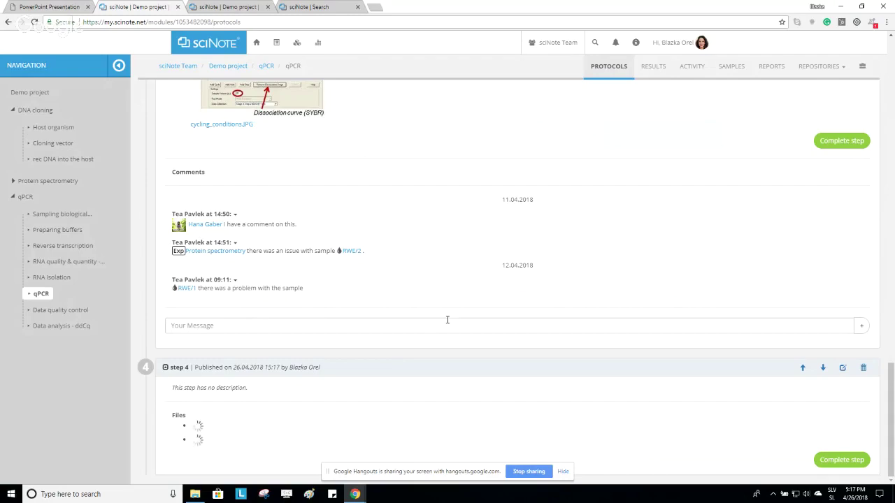
scroll(448, 319, up, 2)
scroll(448, 318, up, 15)
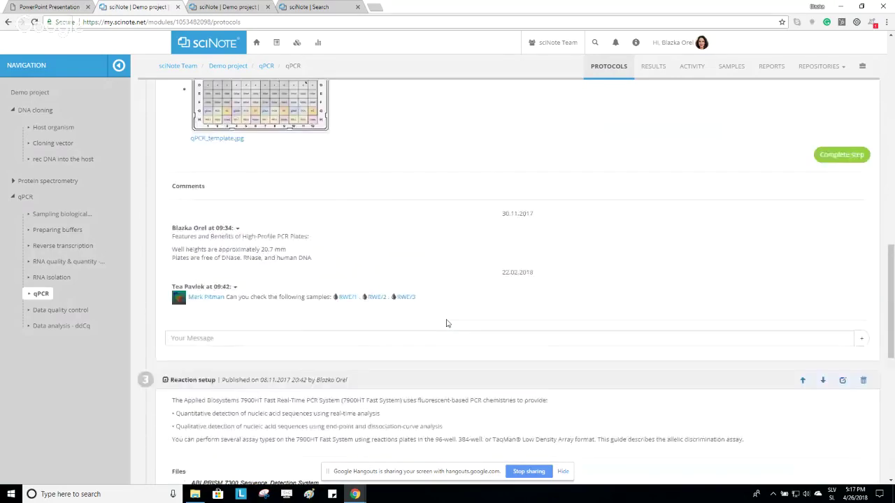
scroll(448, 323, up, 10)
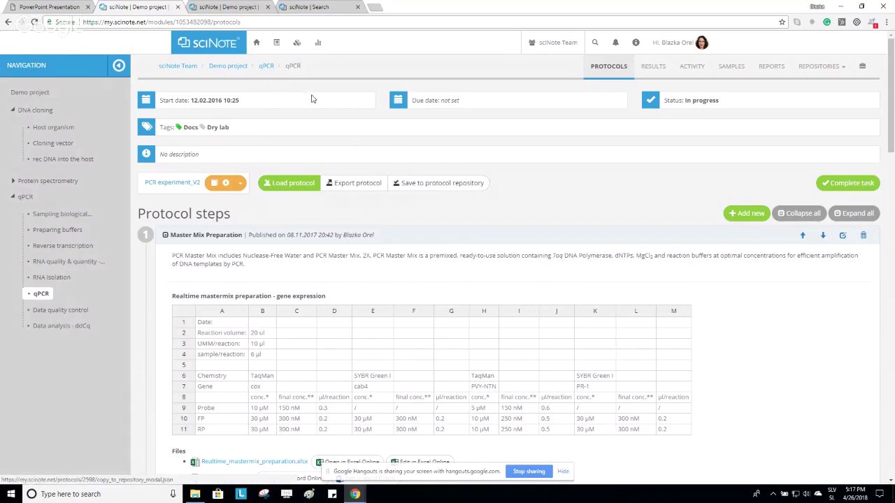
click(280, 41)
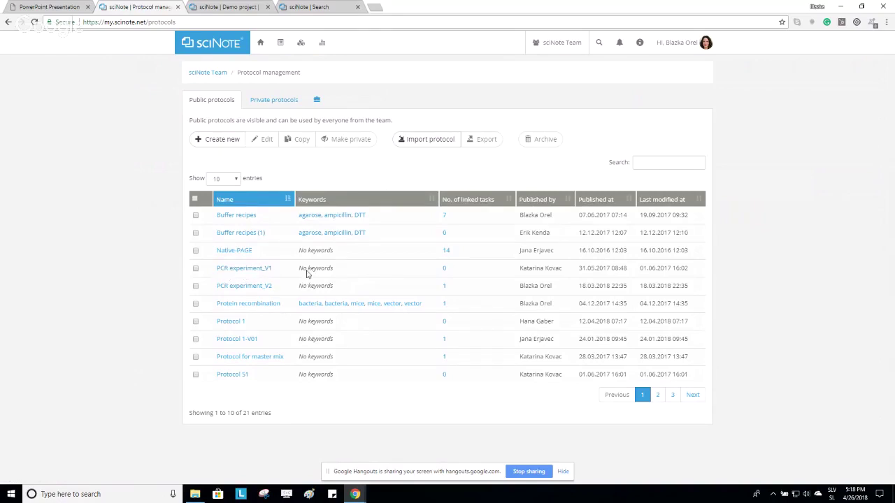
drag(521, 268, 567, 274)
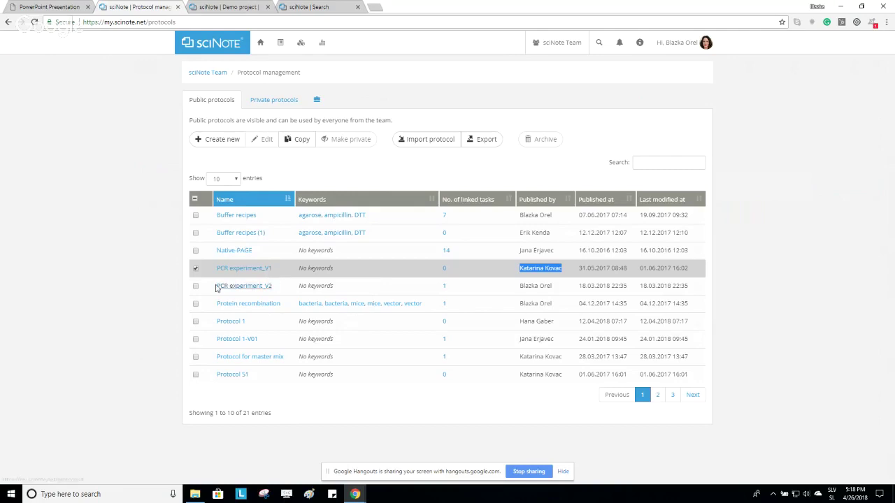
click(195, 273)
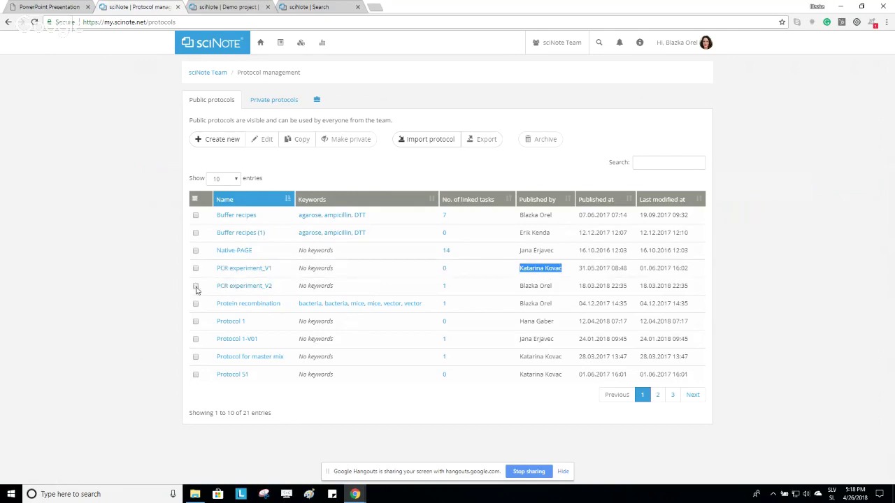
click(196, 287)
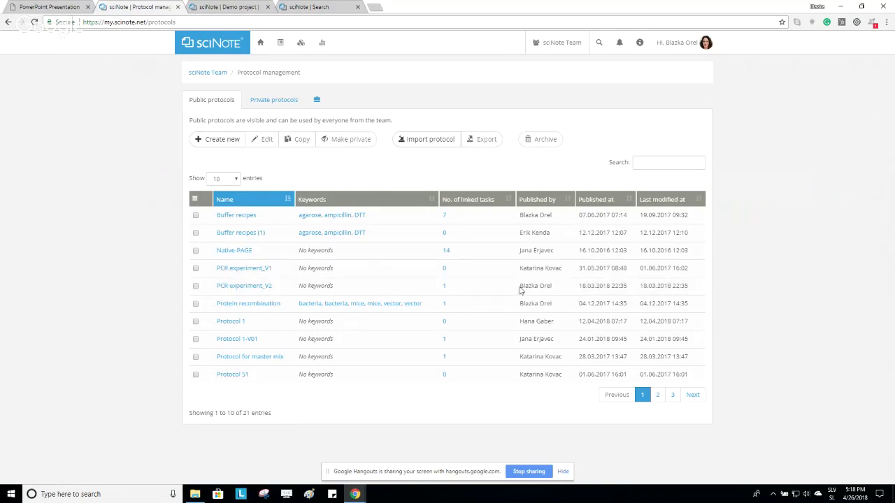
drag(520, 286, 552, 287)
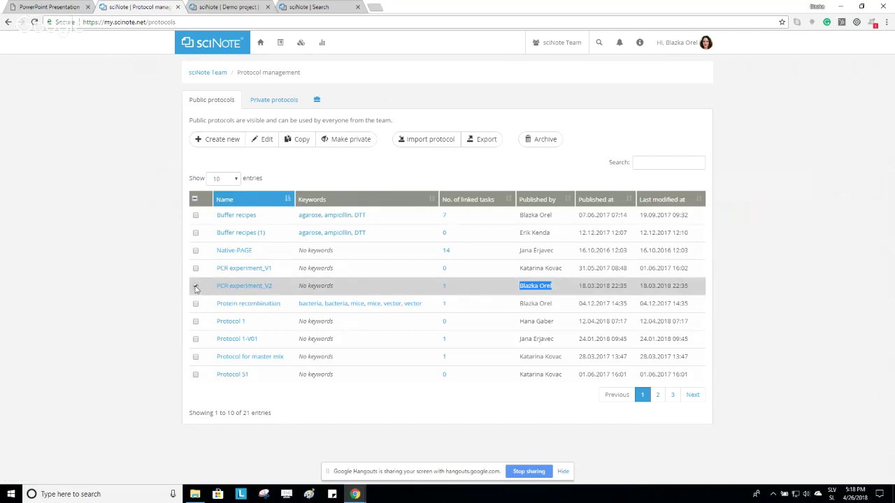
click(196, 287)
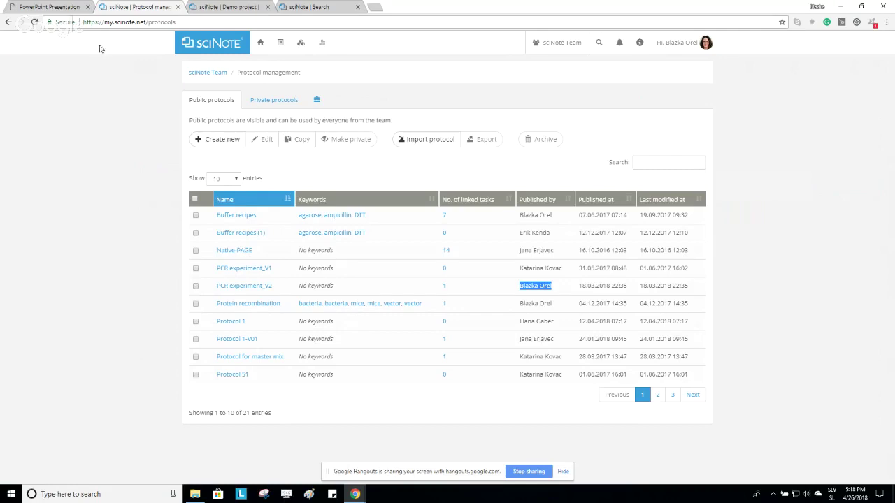
click(8, 23)
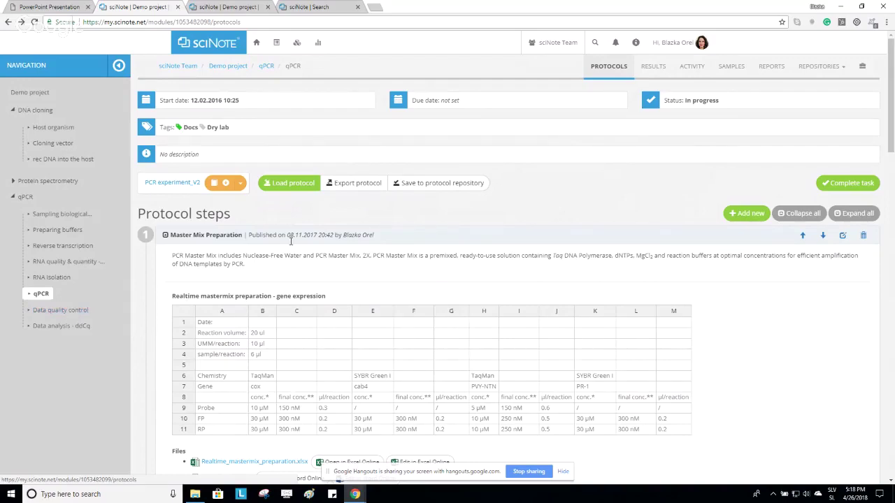
Load the PCR experiment_V2 protocol from the repository into the qPCR task.
click(298, 186)
click(292, 201)
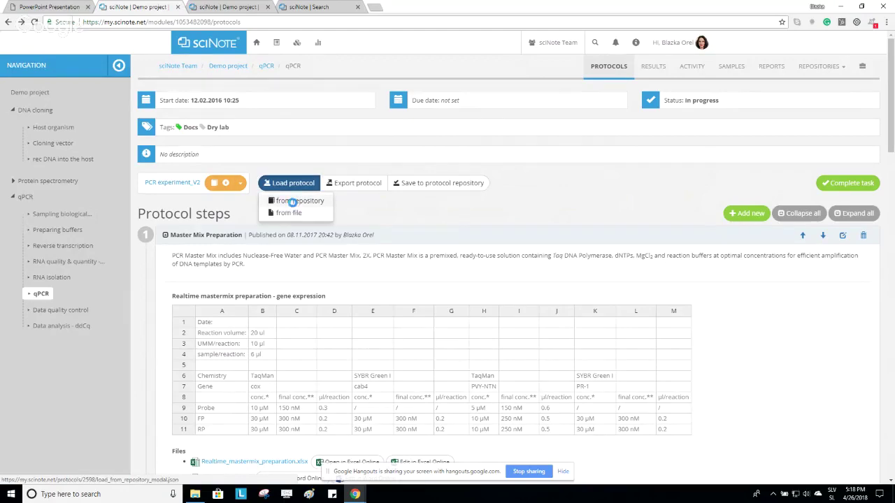
click(249, 297)
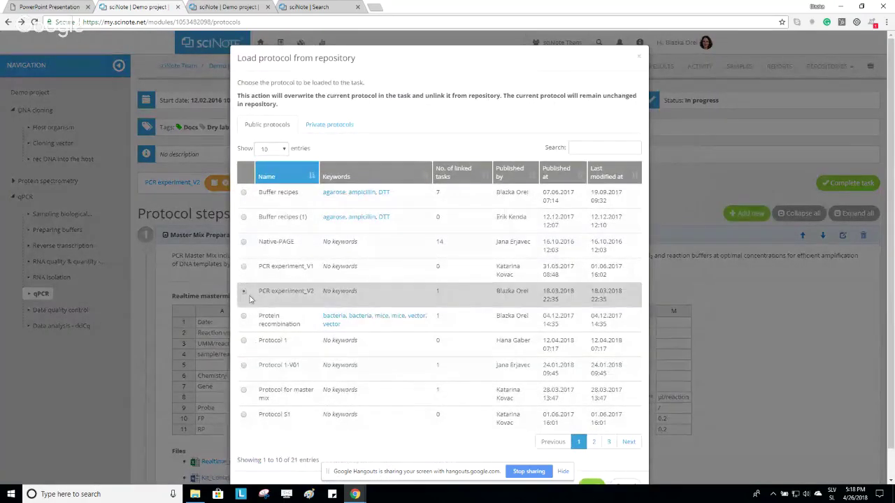
scroll(344, 365, down, 1)
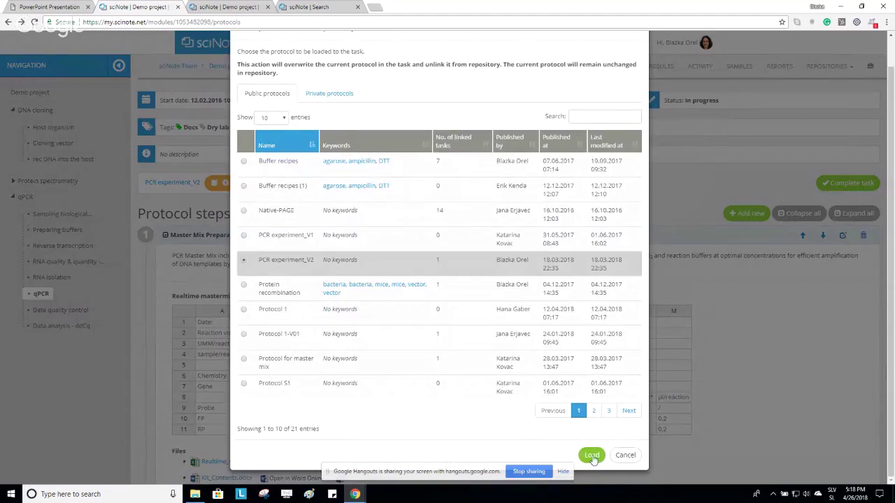
click(624, 458)
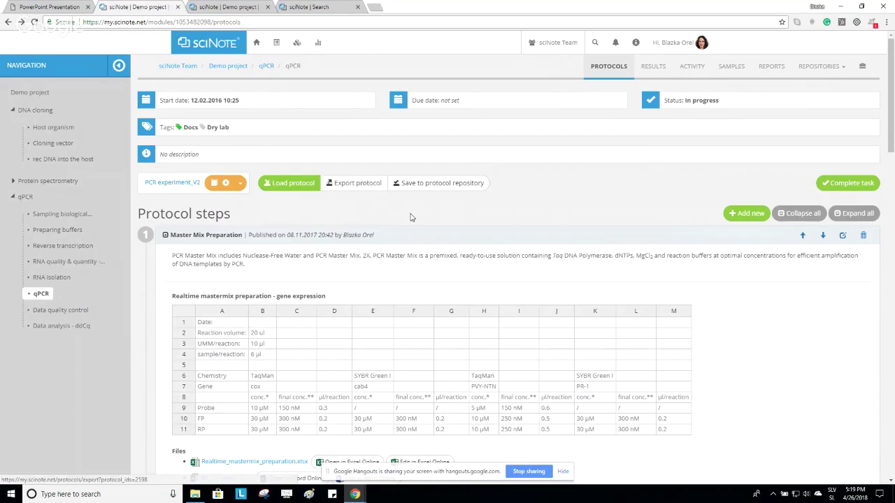
Open the qPCR task's Results and scroll down to the Detecting Ebola result.
click(654, 70)
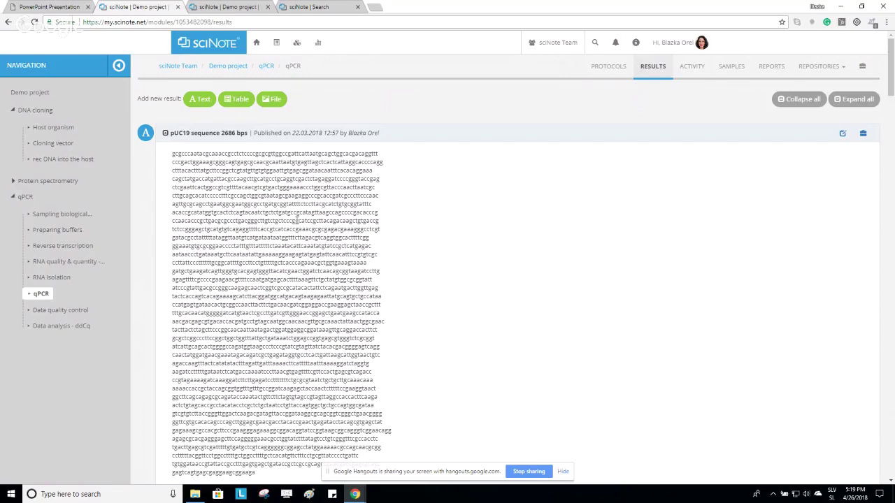
scroll(306, 231, down, 1)
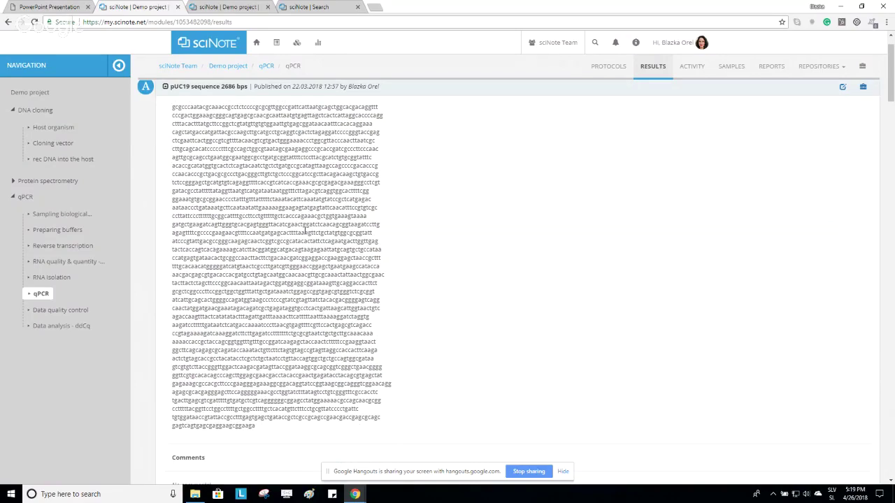
scroll(306, 231, down, 2)
scroll(360, 247, down, 1)
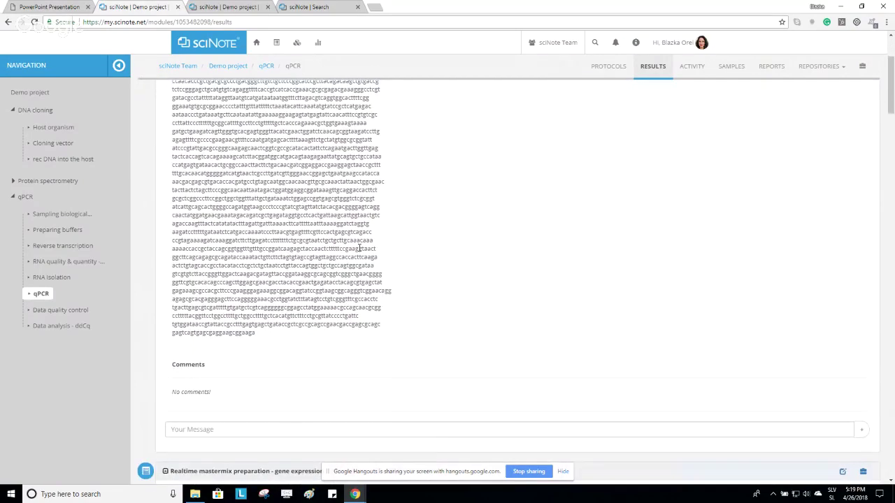
scroll(360, 248, down, 5)
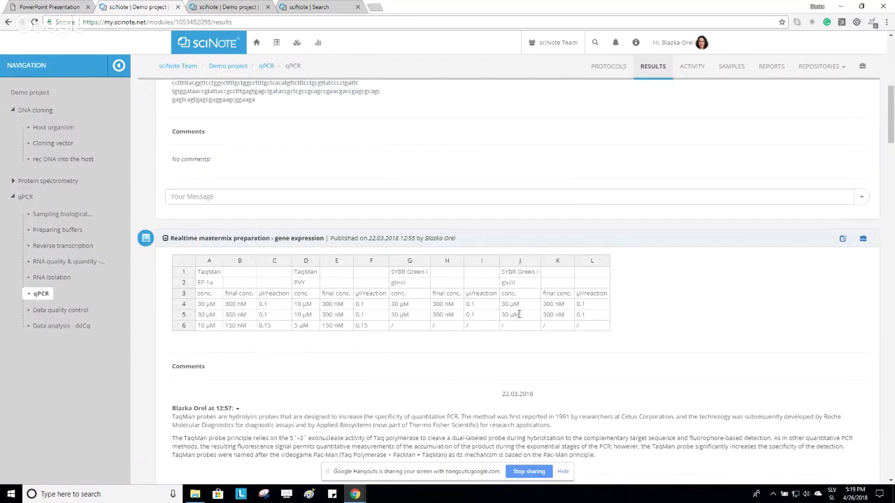
scroll(506, 315, down, 4)
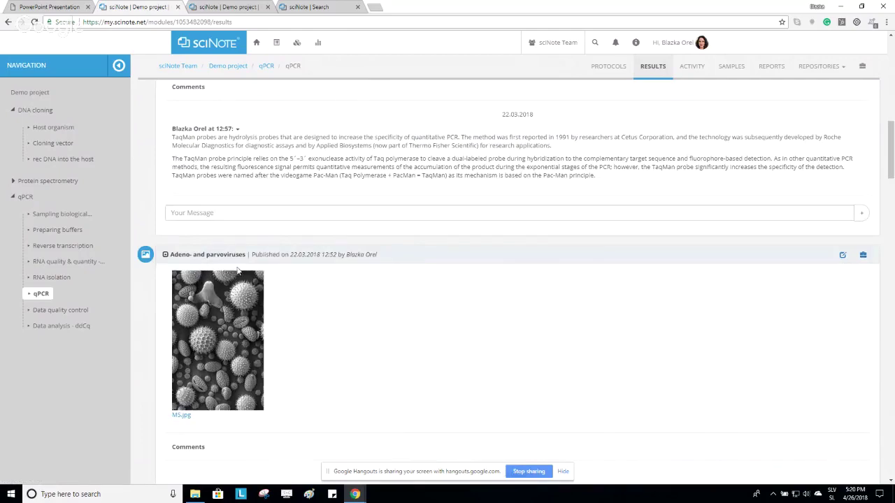
scroll(280, 316, down, 1)
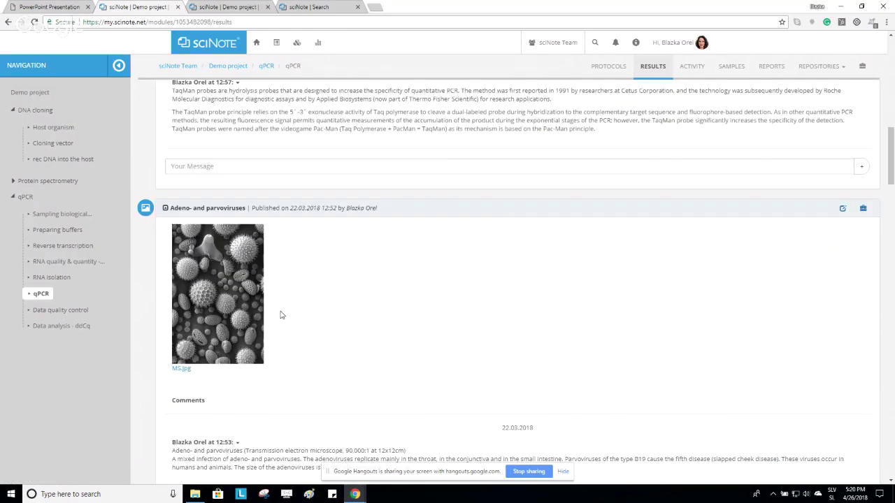
scroll(280, 315, down, 8)
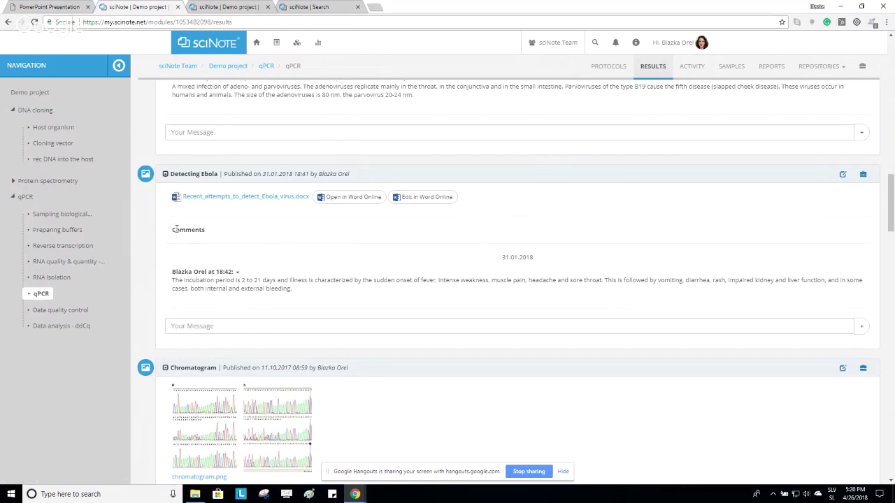
Draft a Detecting Ebola comment mentioning a team member, then clear the draft.
drag(175, 229, 205, 233)
click(218, 332)
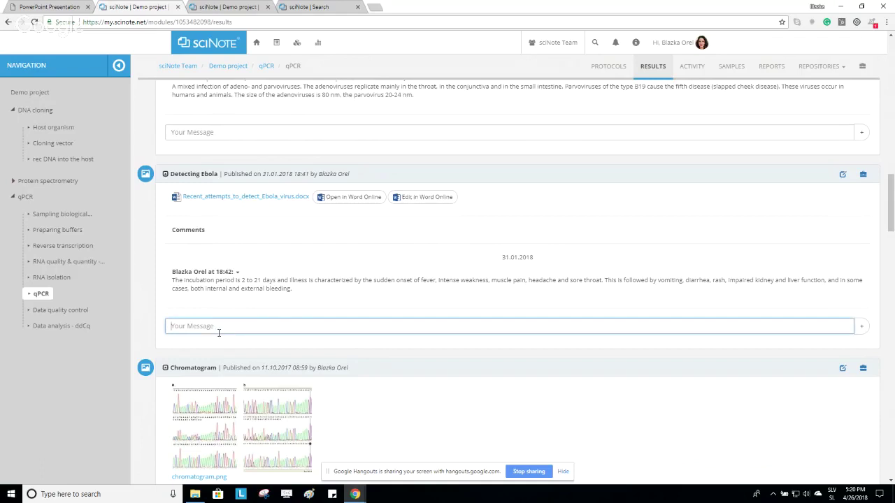
text(@hana)
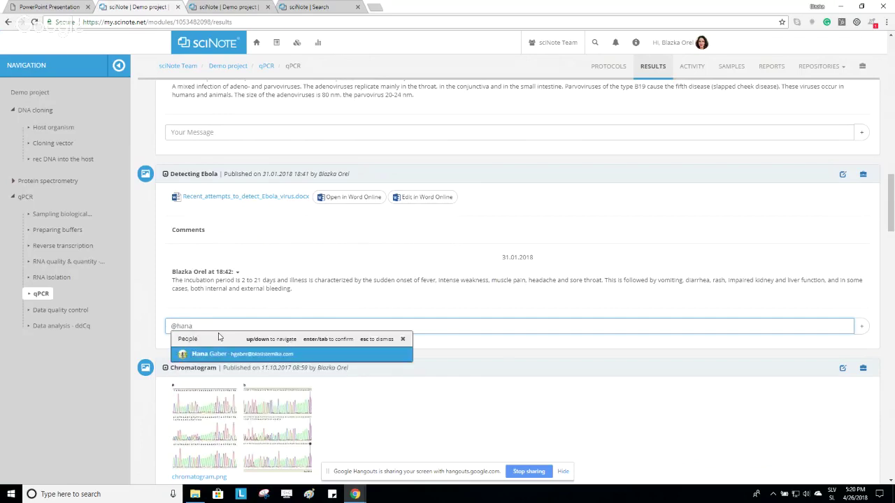
key(Return)
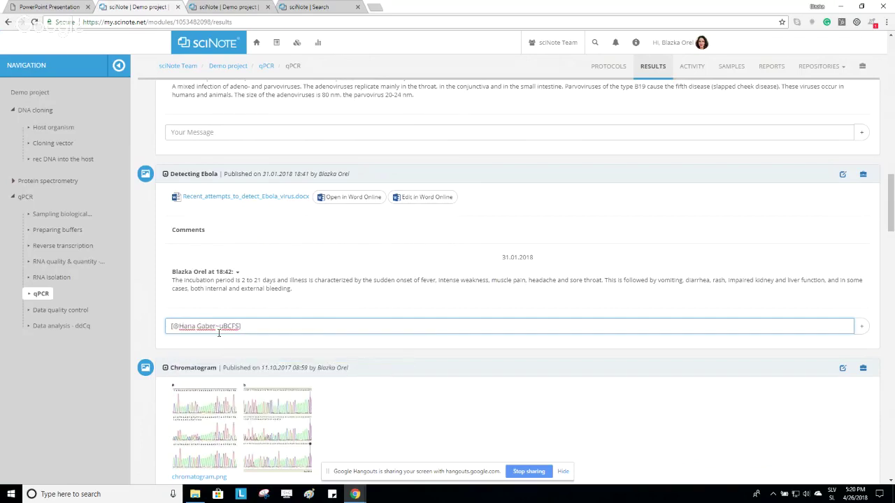
text(chech)
key(BackSpace)
text(ck the repor)
key(BackSpace)
key(BackSpace)
key(BackSpace)
key(BackSpace)
key(BackSpace)
key(BackSpace)
key(BackSpace)
key(BackSpace)
key(BackSpace)
key(BackSpace)
key(BackSpace)
key(BackSpace)
key(BackSpace)
key(BackSpace)
key(BackSpace)
key(BackSpace)
key(BackSpace)
key(BackSpace)
key(BackSpace)
key(BackSpace)
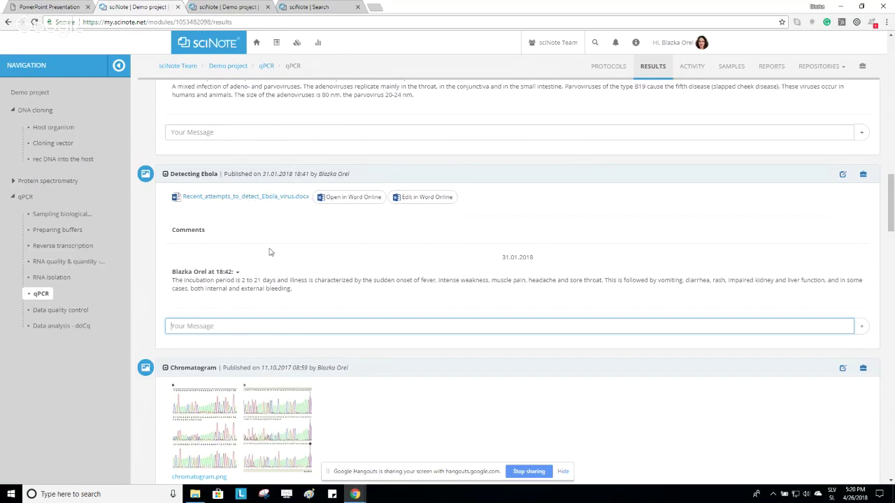
Post a comment on Detecting Ebola referencing sample RWE/3.
text(#)
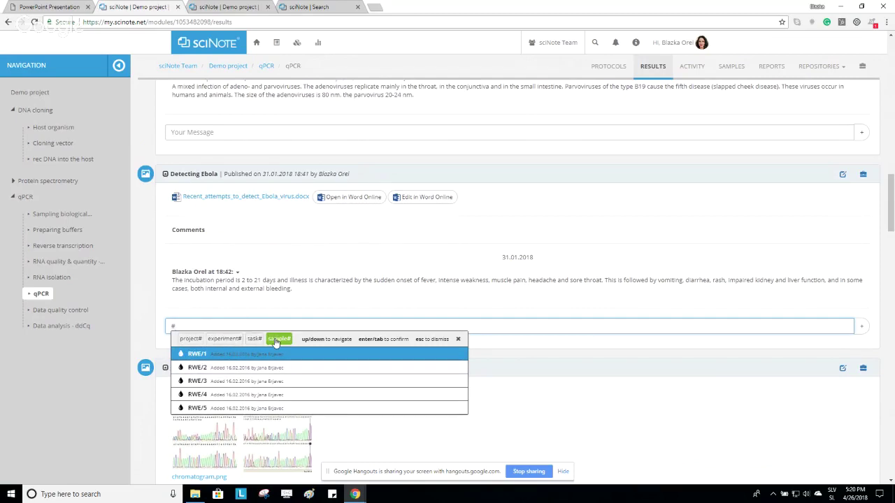
click(220, 381)
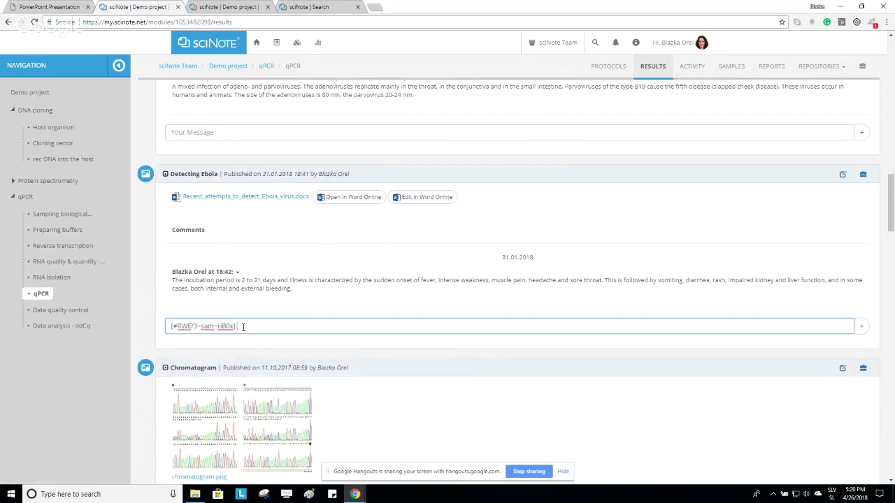
click(861, 325)
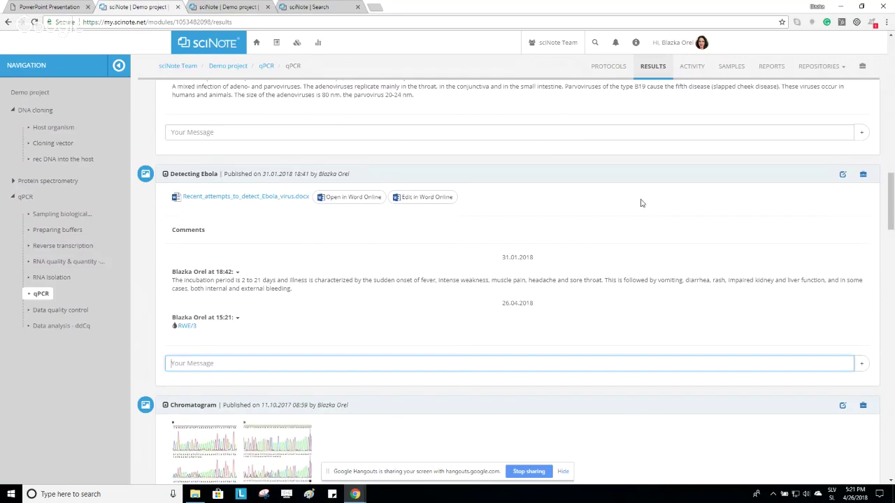
scroll(637, 208, up, 1)
scroll(637, 209, up, 4)
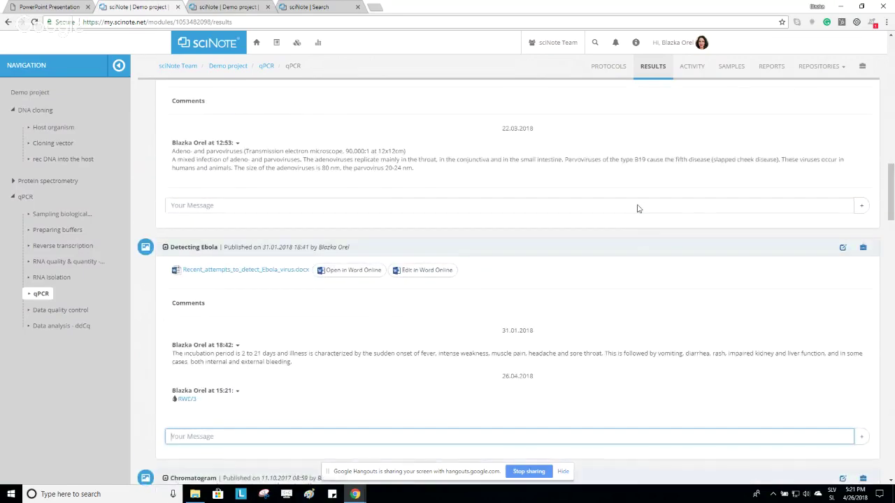
scroll(637, 208, up, 1)
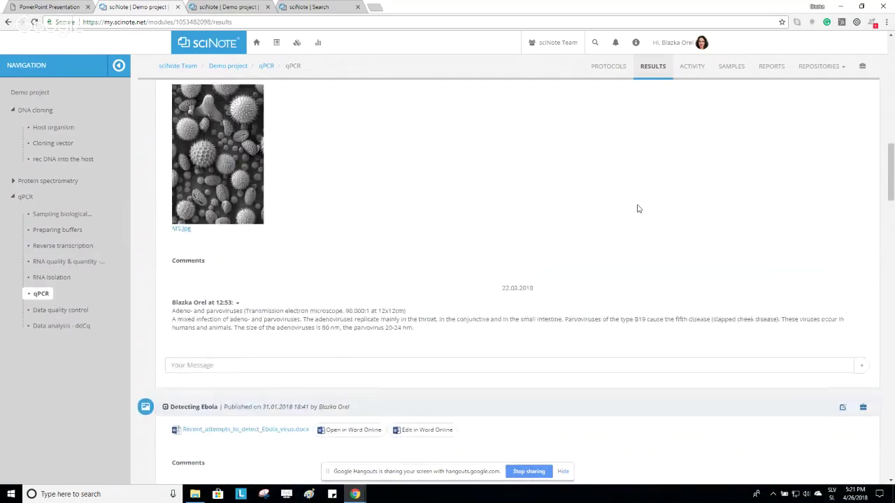
scroll(637, 208, up, 7)
scroll(640, 205, down, 1)
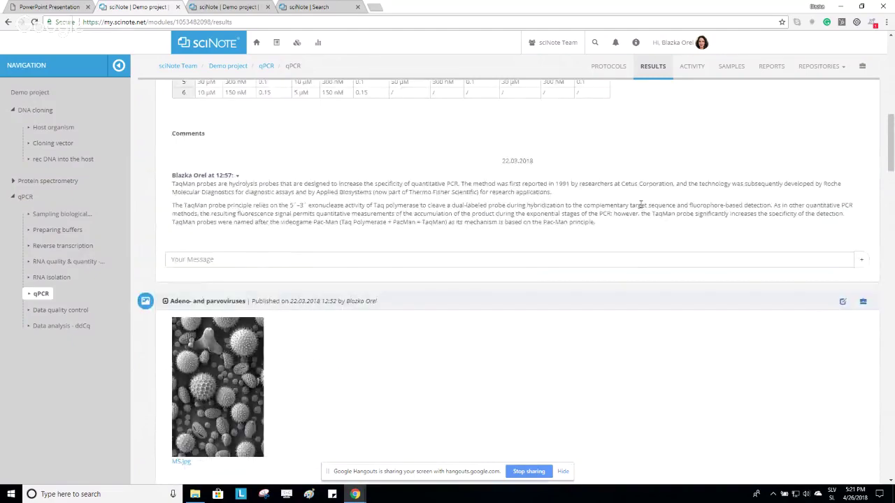
scroll(641, 205, up, 3)
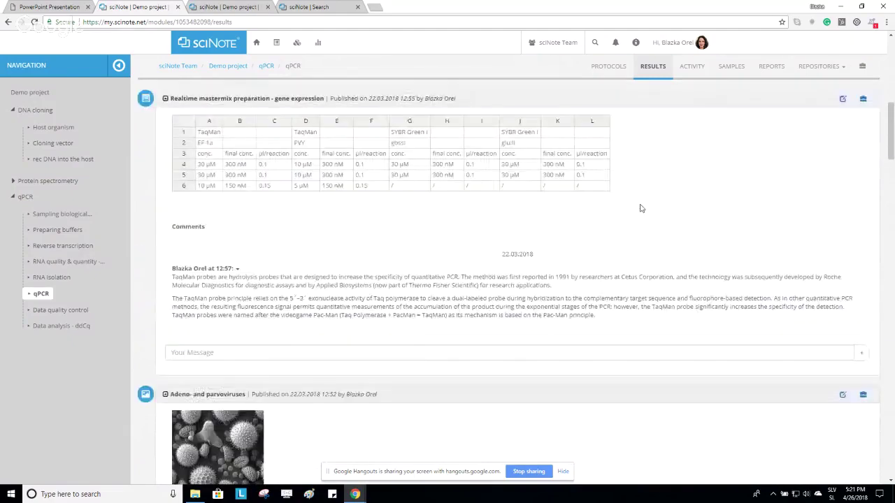
scroll(641, 208, up, 20)
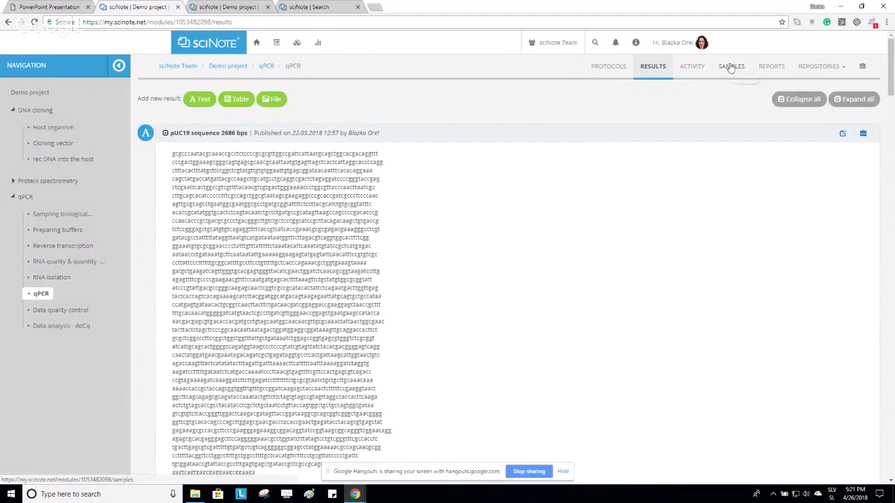
On the qPCR task's Samples tab, try adding and importing samples, then show only the 15 assigned samples.
click(732, 68)
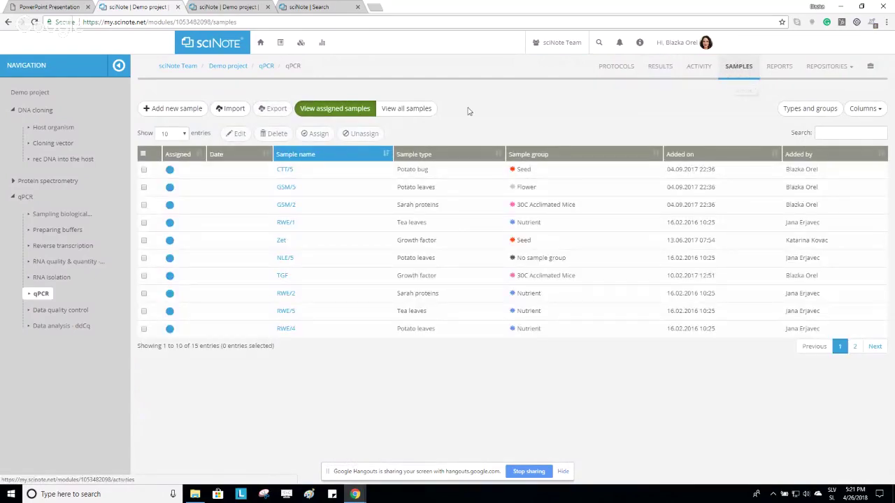
click(168, 109)
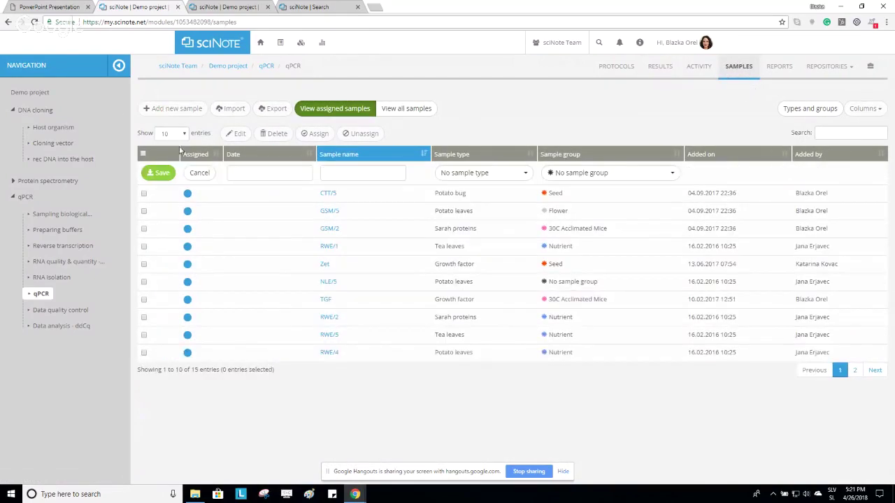
click(199, 173)
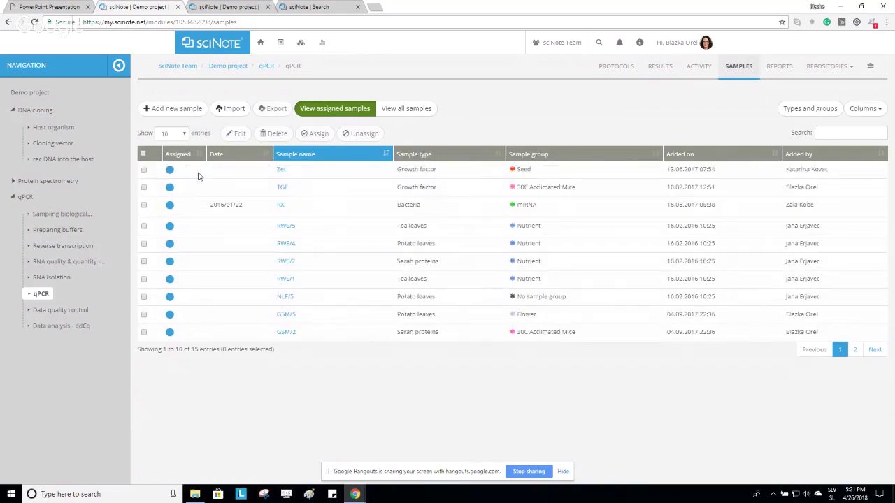
click(403, 111)
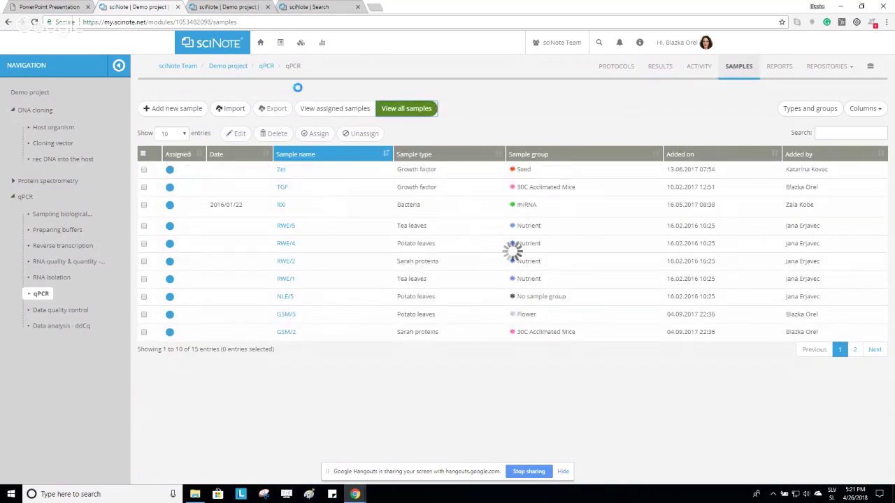
click(222, 110)
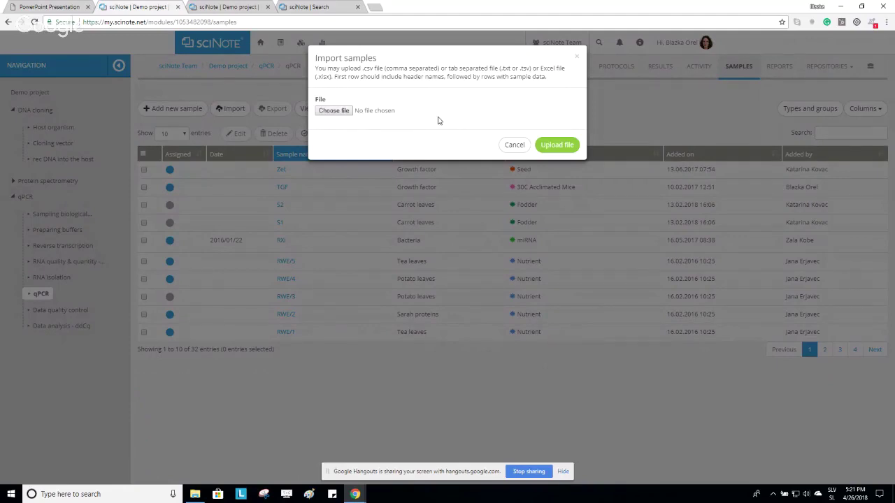
click(514, 145)
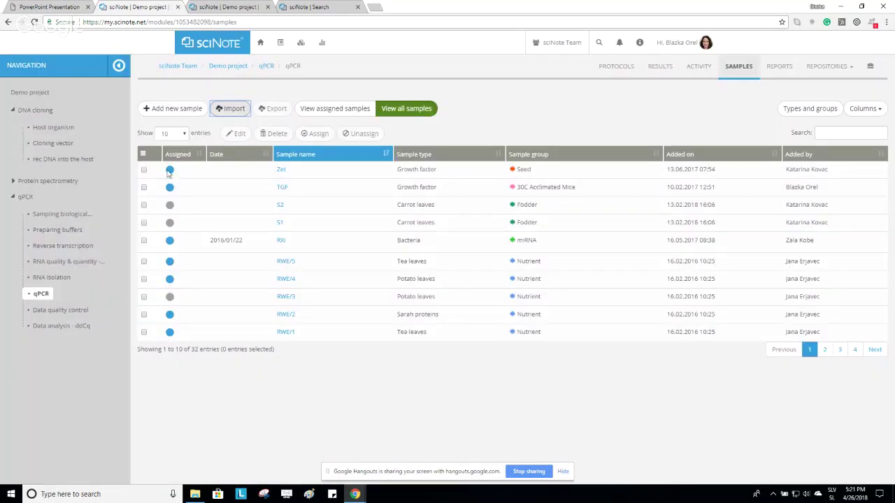
click(331, 112)
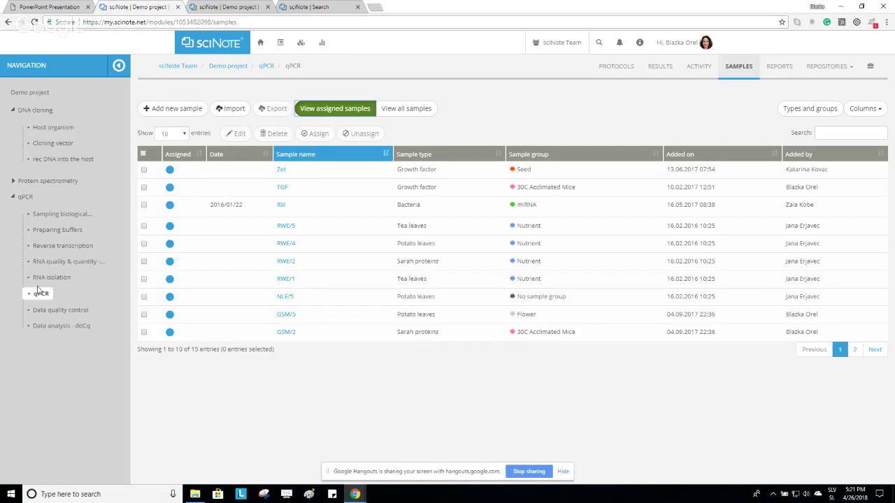
Return to the qPCR workflow and toggle the sample lists of Sampling biological material and Preparing buffers.
click(272, 68)
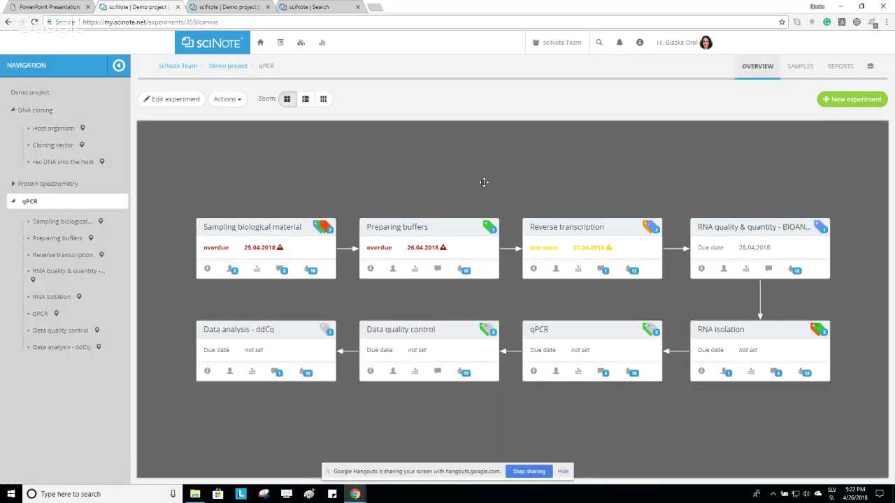
click(295, 218)
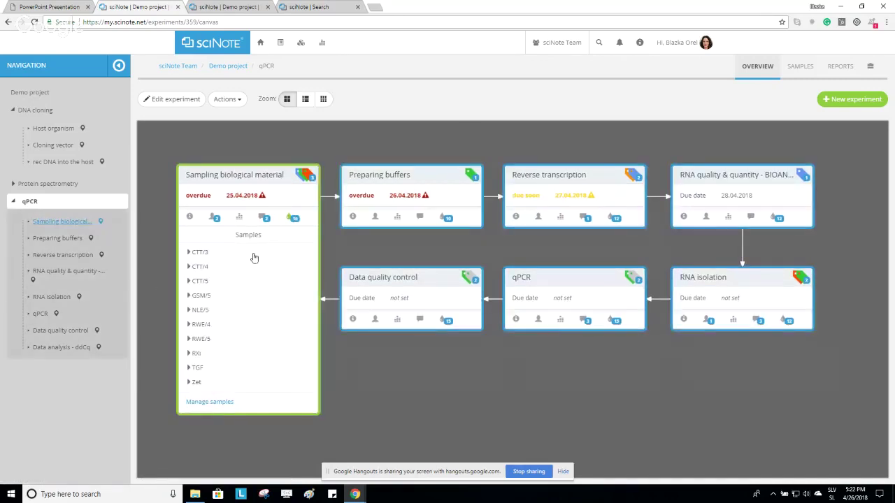
click(447, 218)
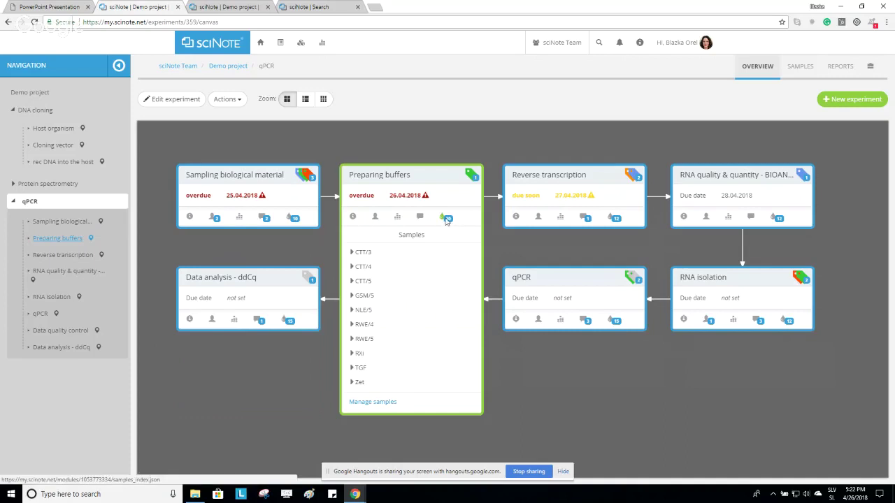
click(447, 219)
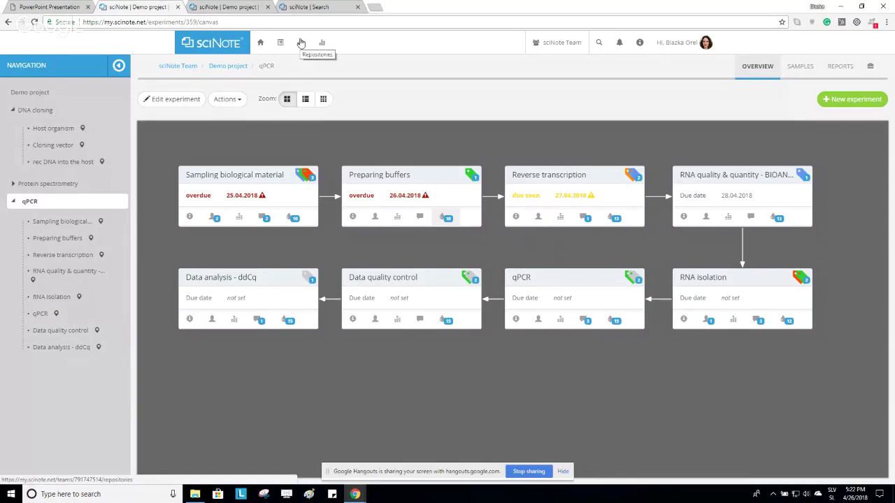
click(301, 43)
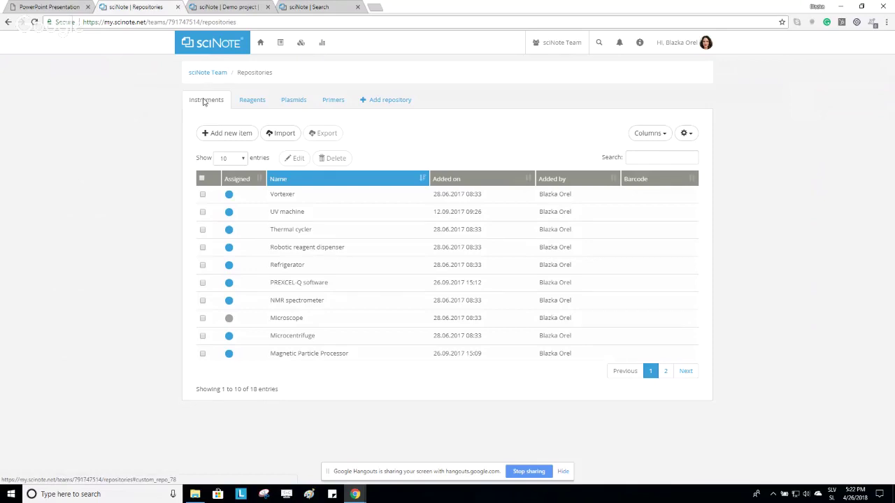
click(251, 100)
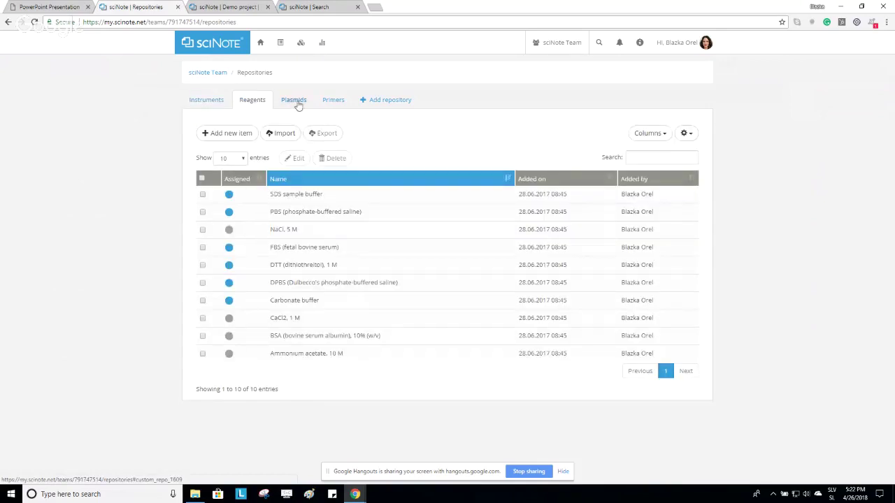
click(297, 103)
click(333, 104)
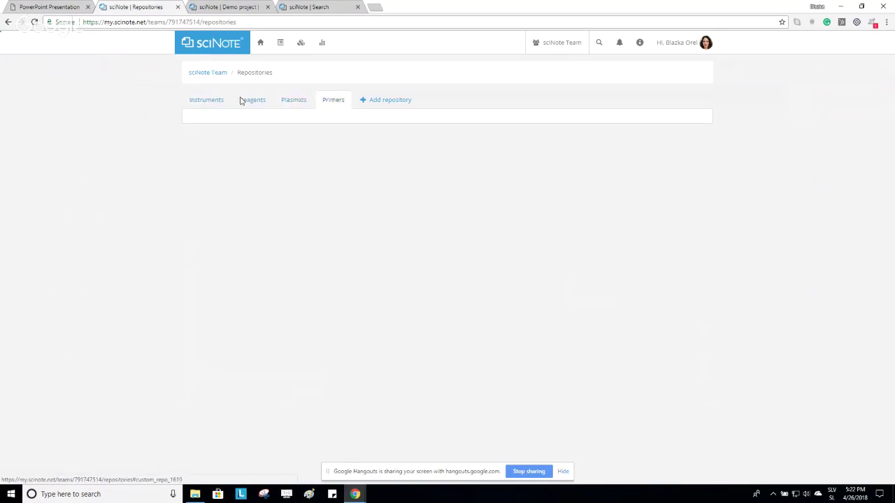
click(210, 102)
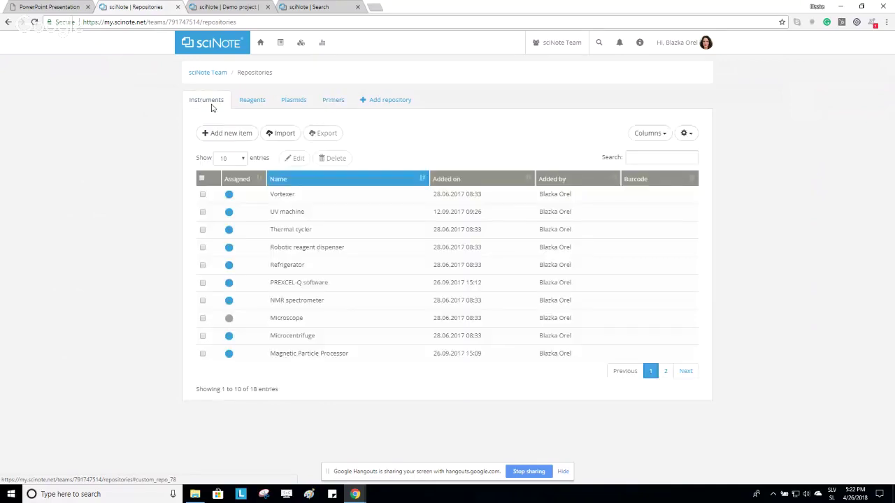
click(7, 22)
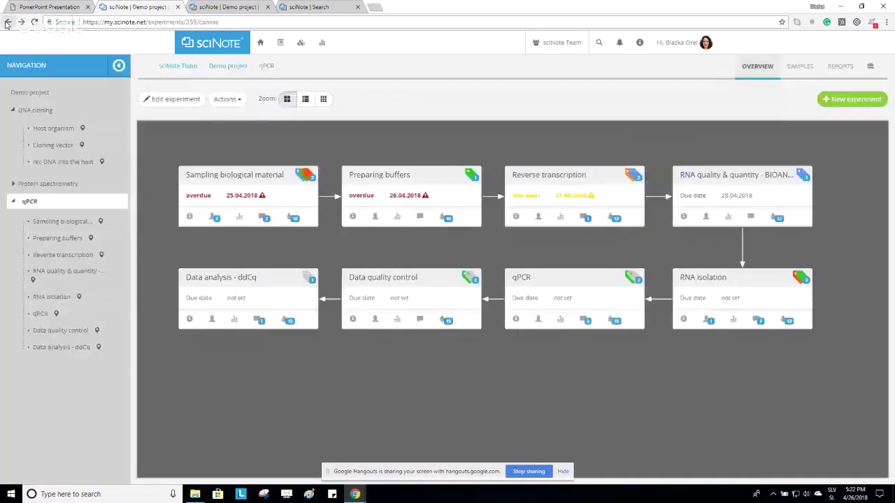
Assign UV machine and PREXCEL-Q software from the Instruments repository to the qPCR task.
click(37, 314)
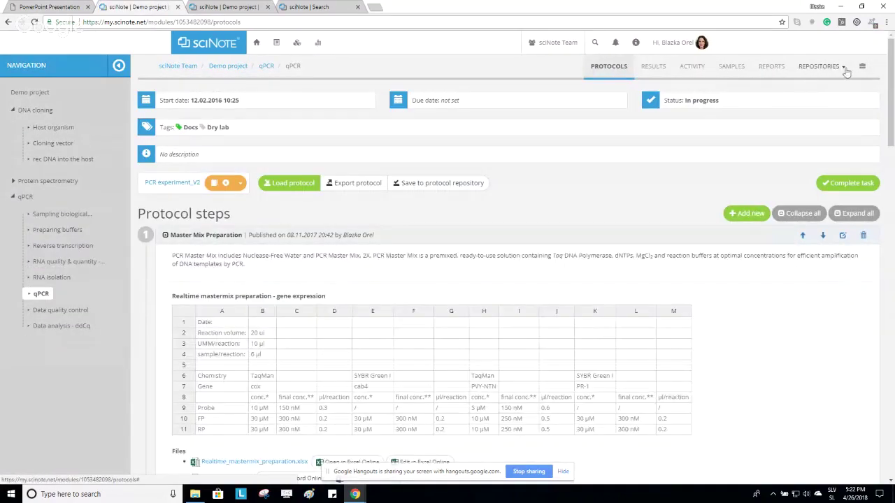
click(827, 67)
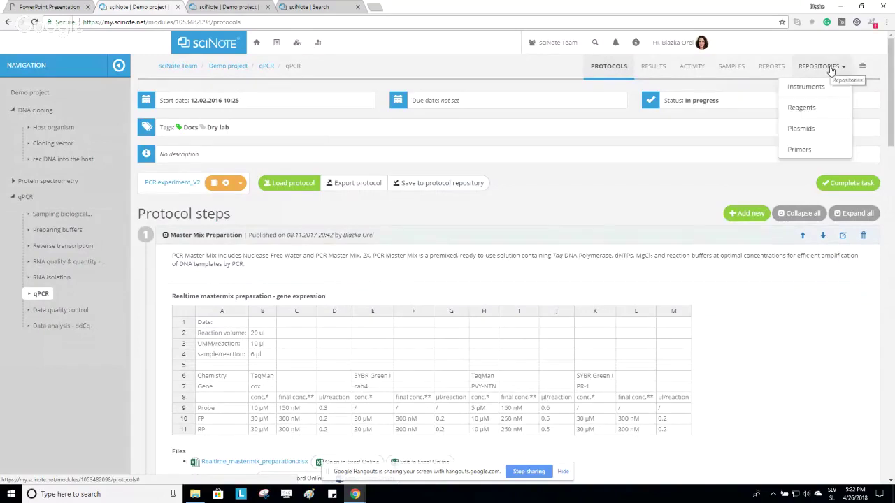
click(806, 86)
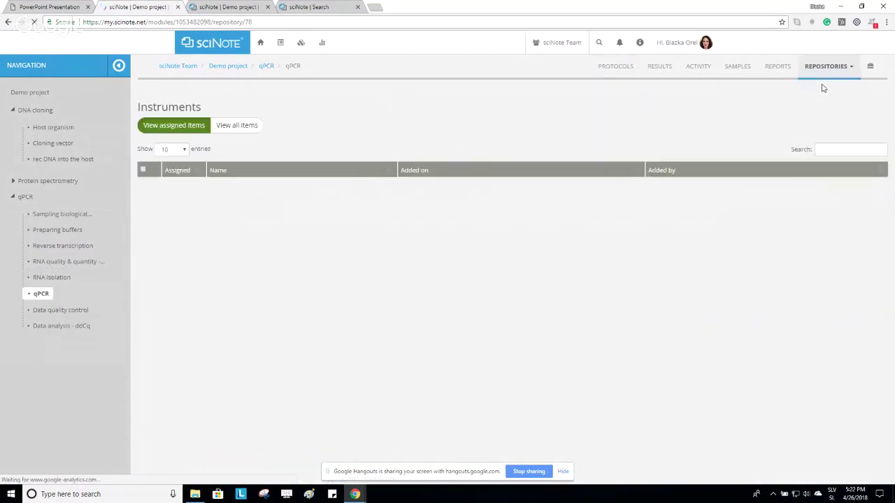
click(239, 126)
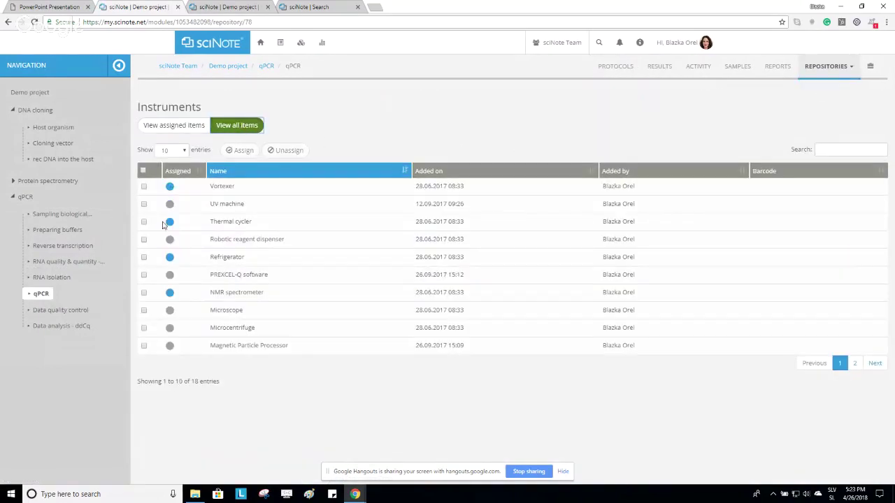
click(144, 204)
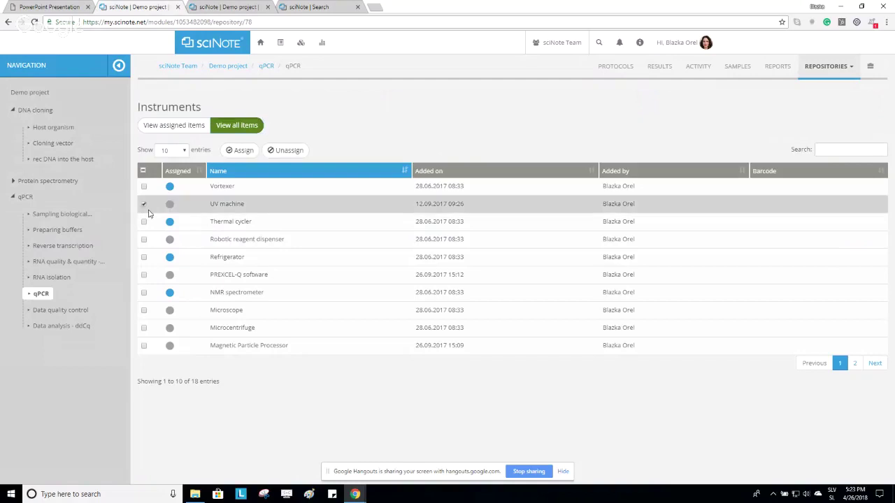
click(144, 276)
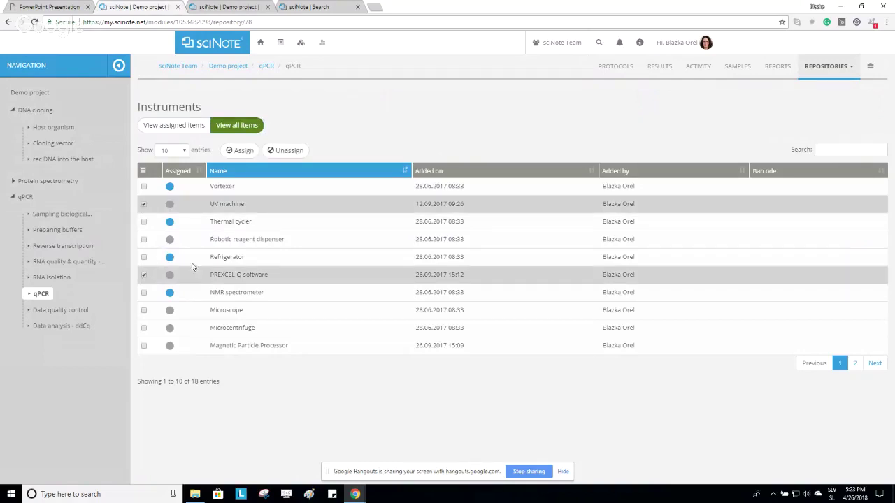
click(240, 149)
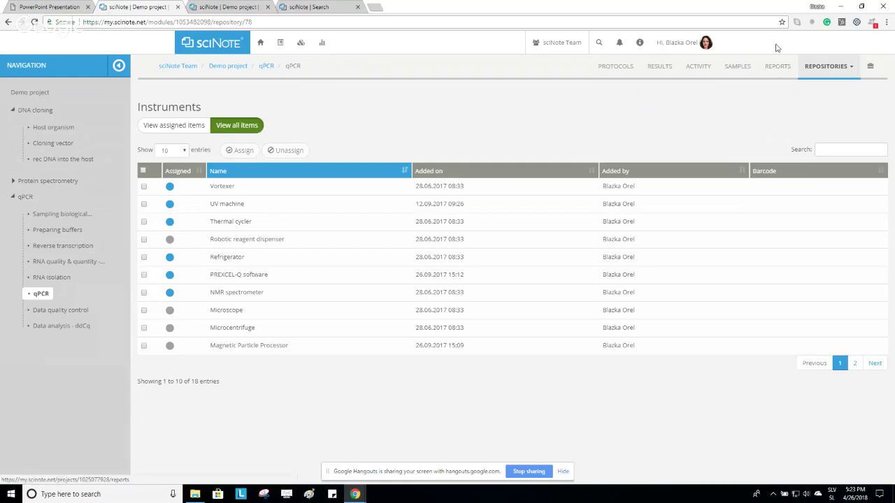
From the Demo project's Reports list, start a new project report.
click(778, 66)
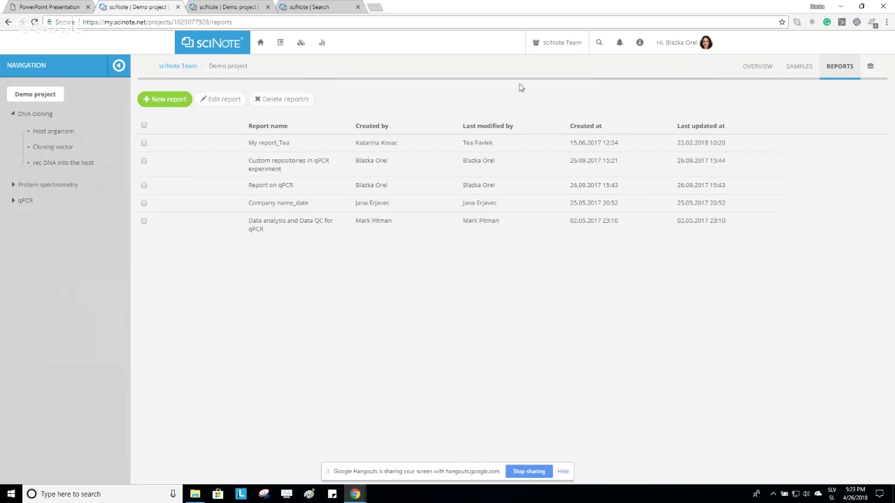
click(145, 187)
click(144, 186)
click(167, 102)
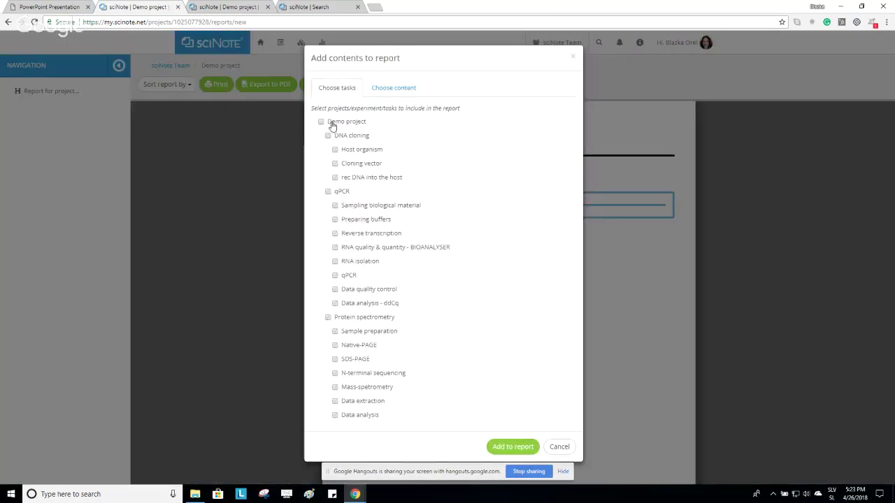
Select all tasks of the qPCR experiment for the report.
click(328, 192)
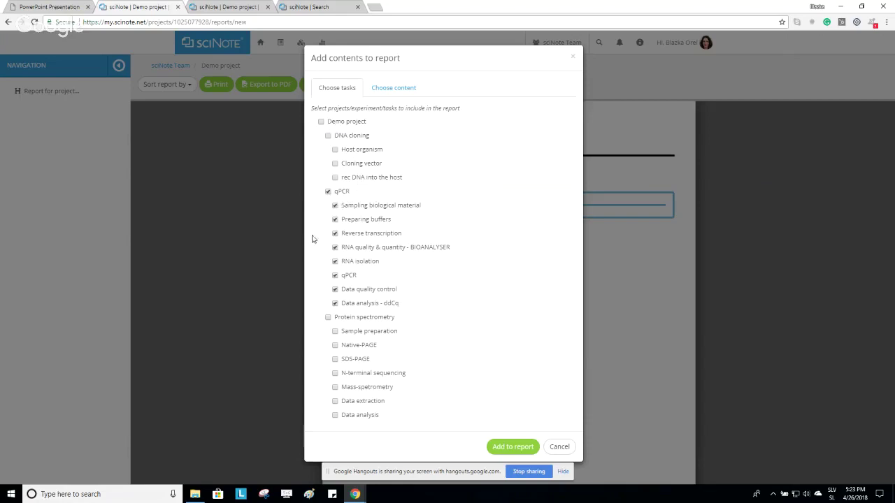
click(327, 191)
click(334, 220)
click(335, 234)
click(328, 191)
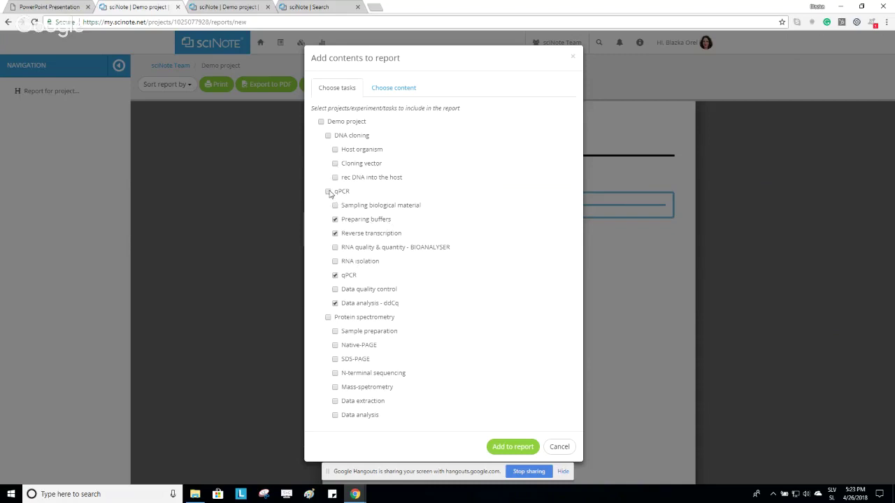
Choose All tasks content and add it to the report.
click(389, 94)
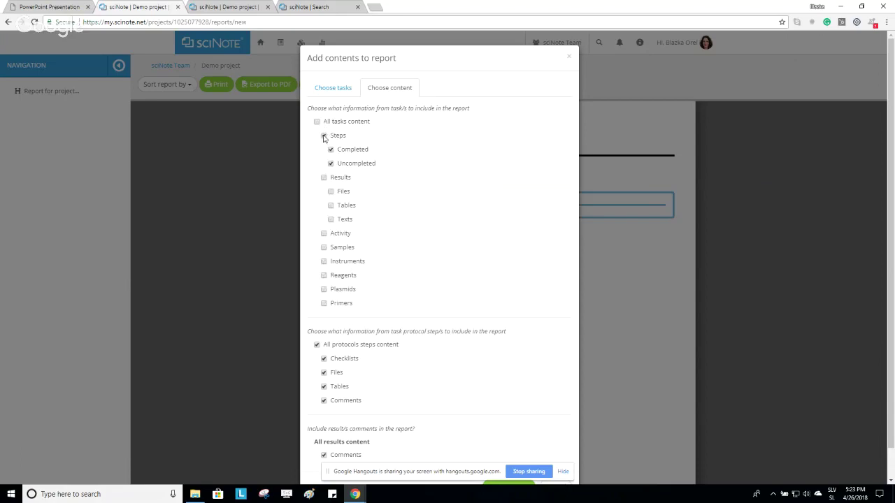
click(323, 136)
scroll(422, 194, down, 1)
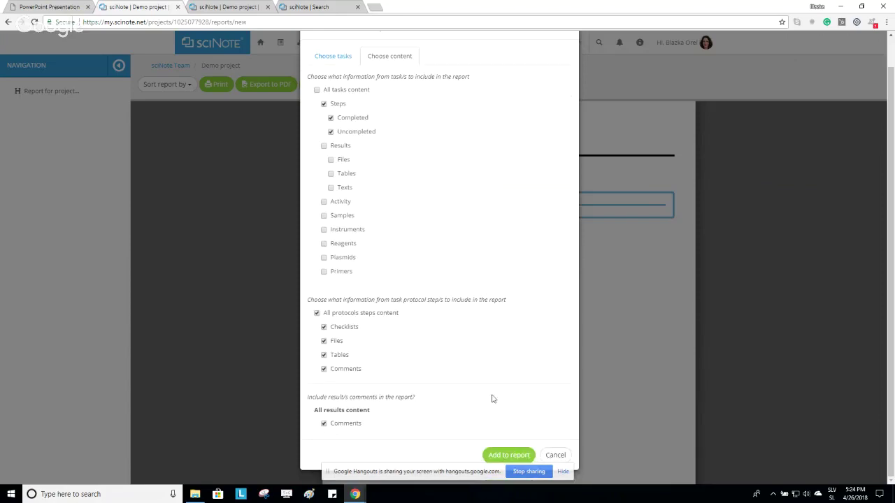
click(317, 90)
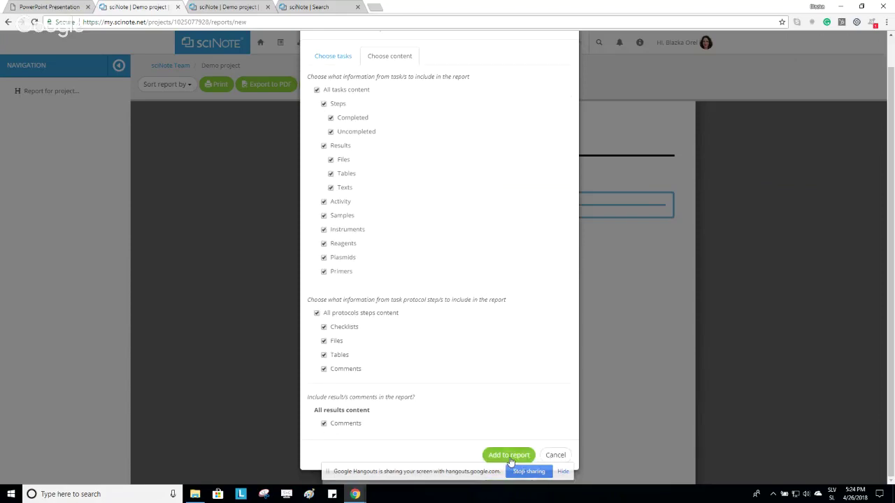
click(509, 456)
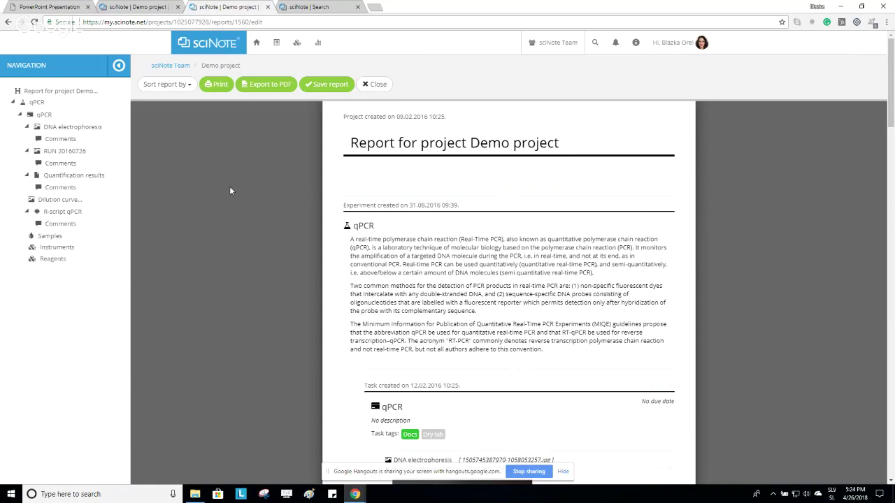
Scroll through the report preview and delete the R-script qPCR result.
scroll(239, 185, down, 2)
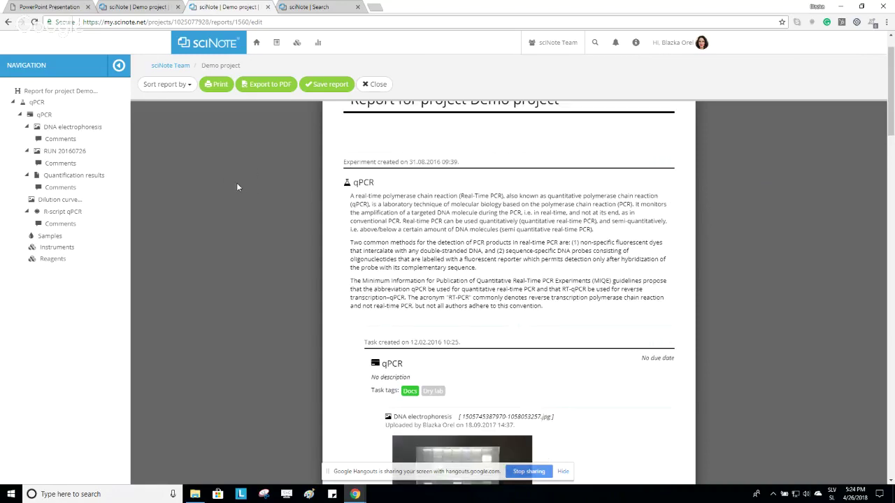
scroll(240, 186, down, 5)
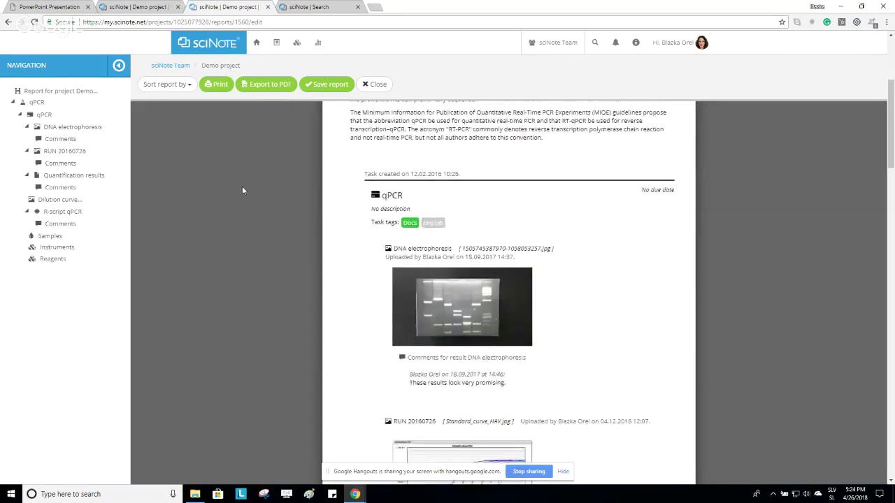
scroll(243, 193, down, 2)
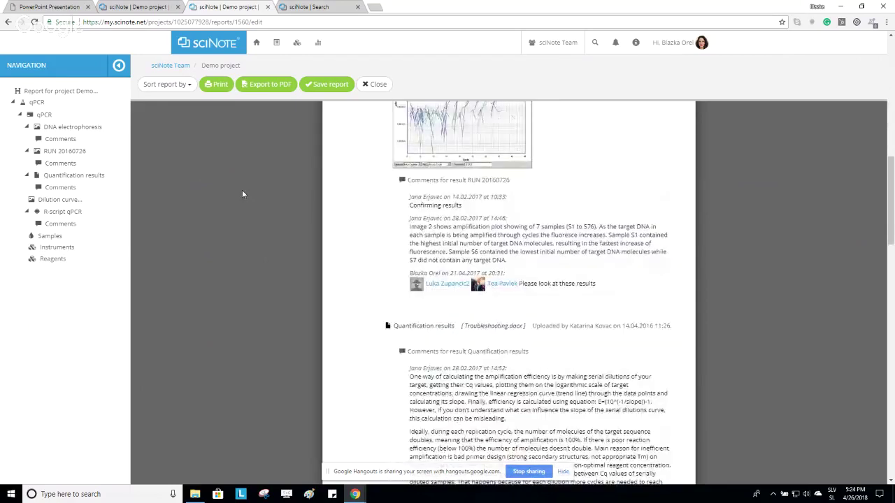
scroll(534, 209, down, 10)
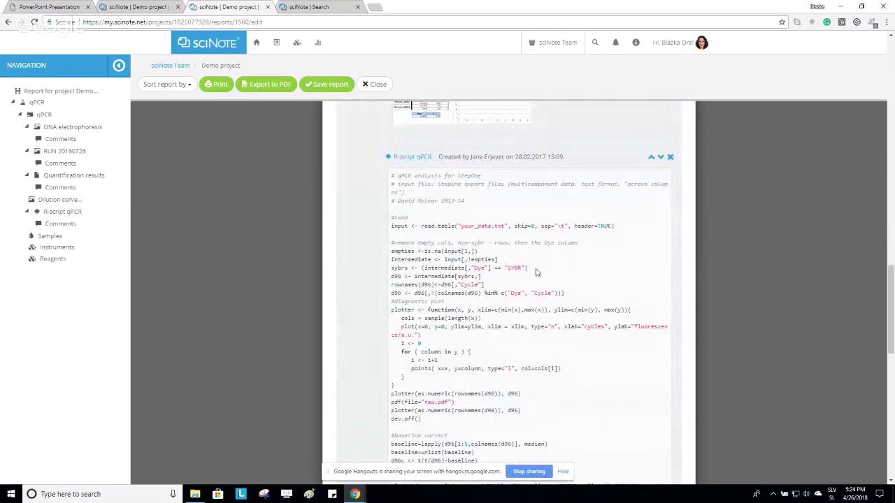
scroll(596, 307, down, 3)
scroll(593, 308, up, 1)
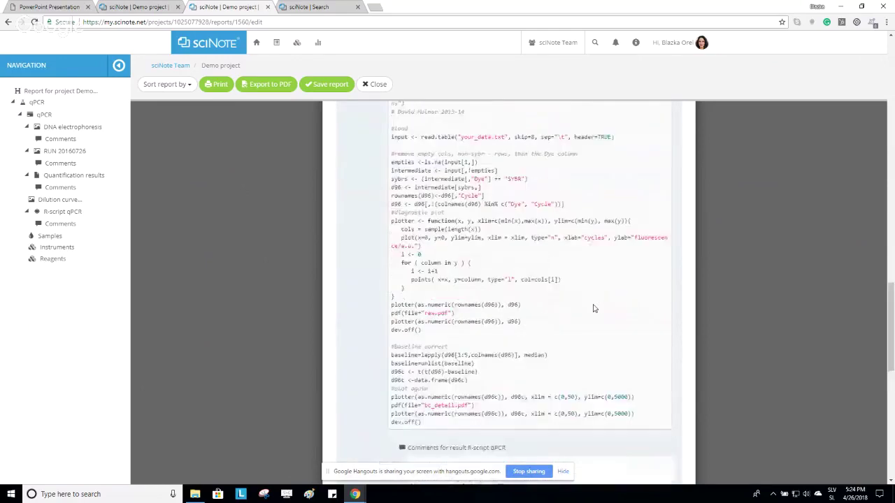
scroll(606, 248, up, 2)
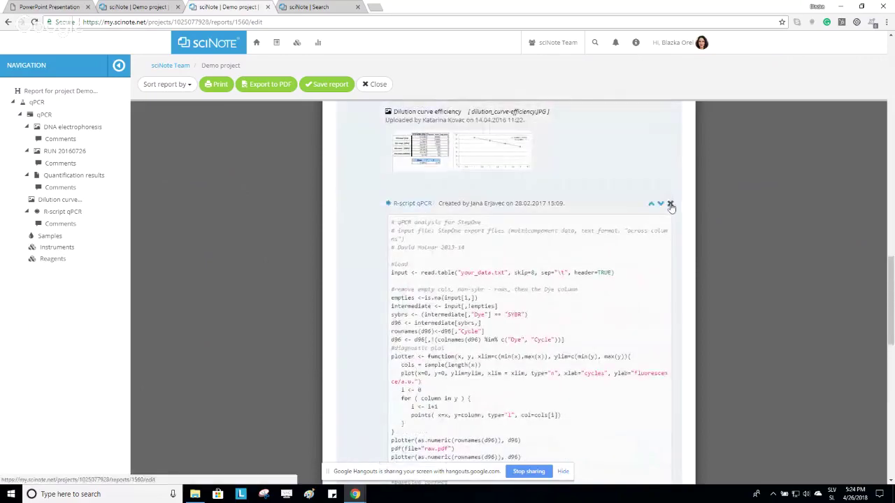
click(669, 204)
Move the Dilution curve result up, then restore Quantification results above it.
scroll(651, 261, up, 2)
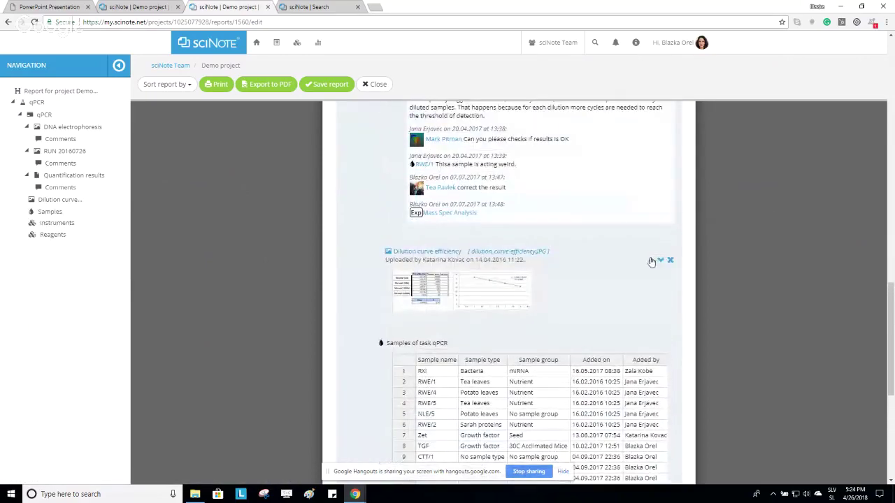
click(651, 261)
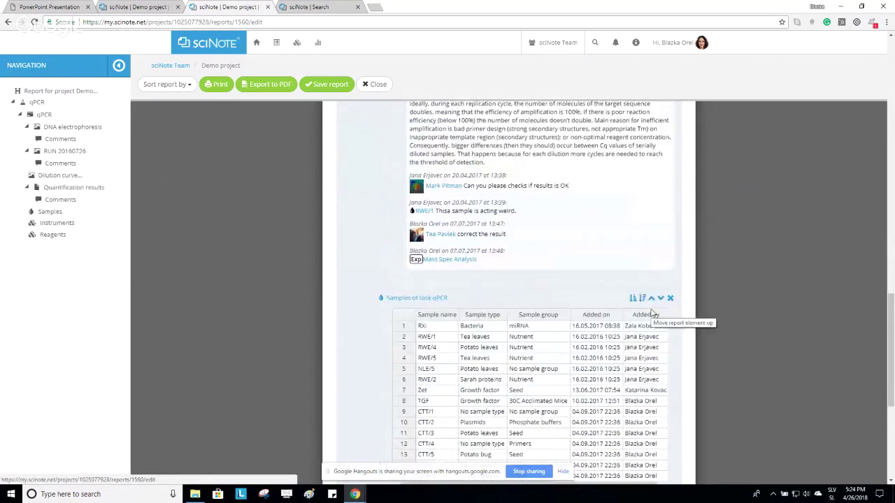
scroll(650, 293, up, 3)
click(649, 242)
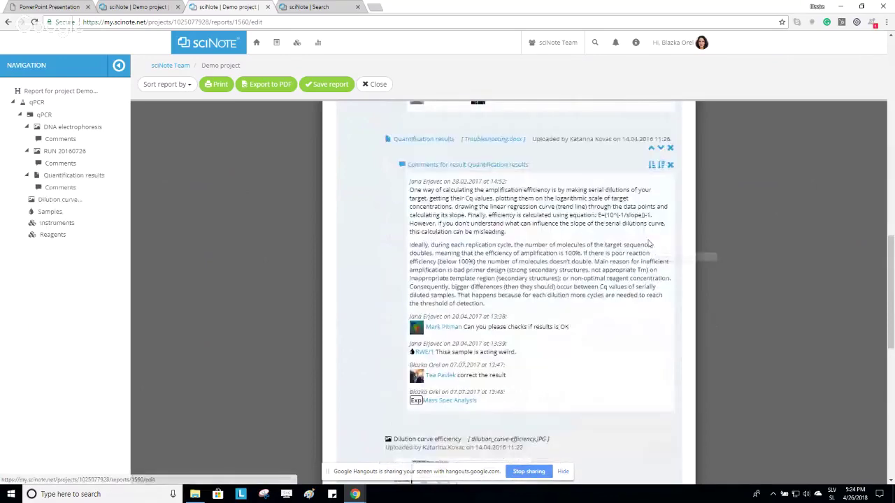
scroll(650, 243, up, 10)
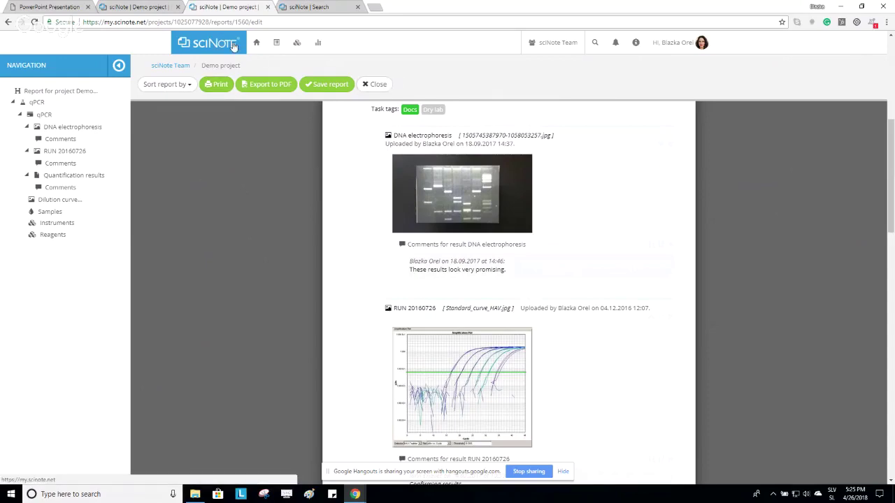
Switch to the Demo project tab, go to the home page and confirm leaving the unsaved report.
click(143, 6)
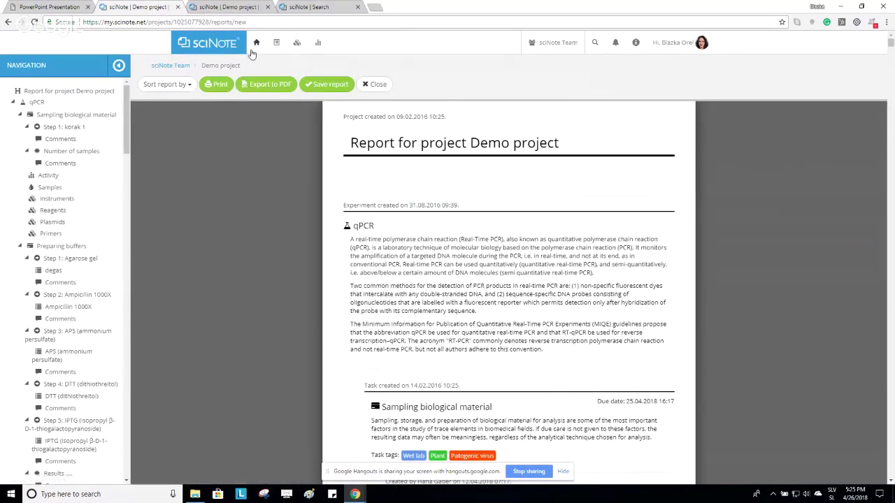
click(216, 46)
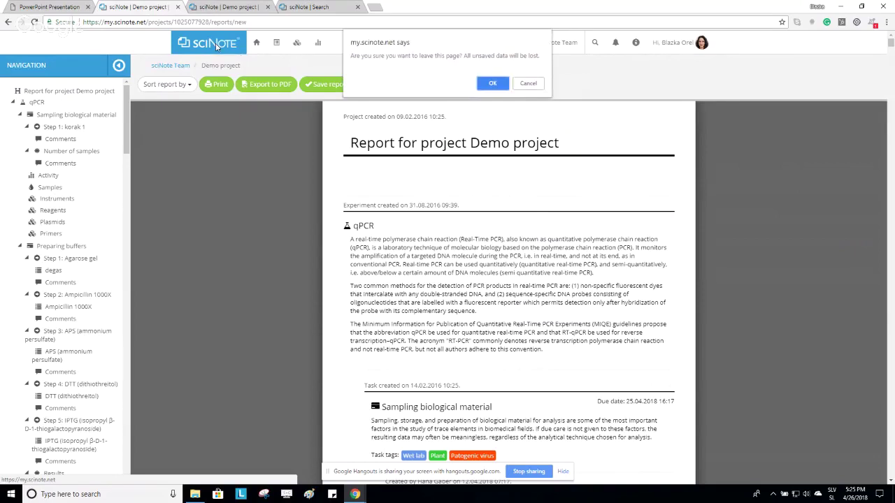
click(500, 86)
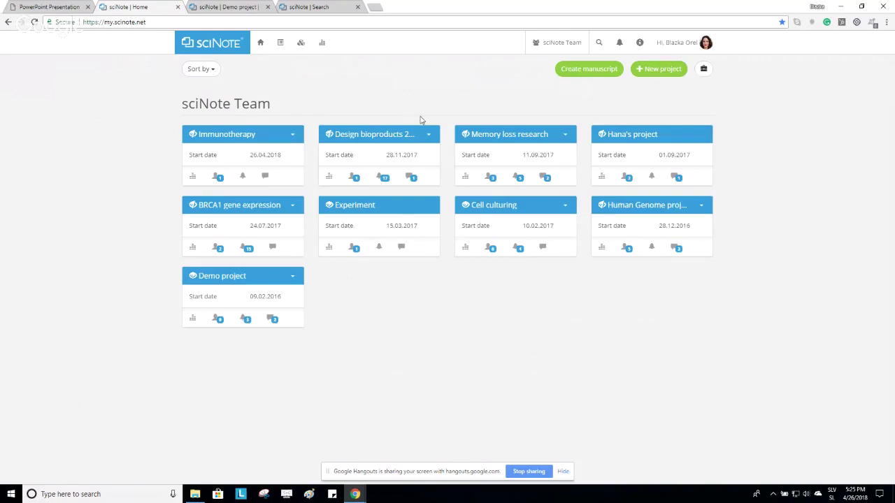
Switch to another team and back to sciNote Team, then open Demo project.
click(574, 46)
click(559, 101)
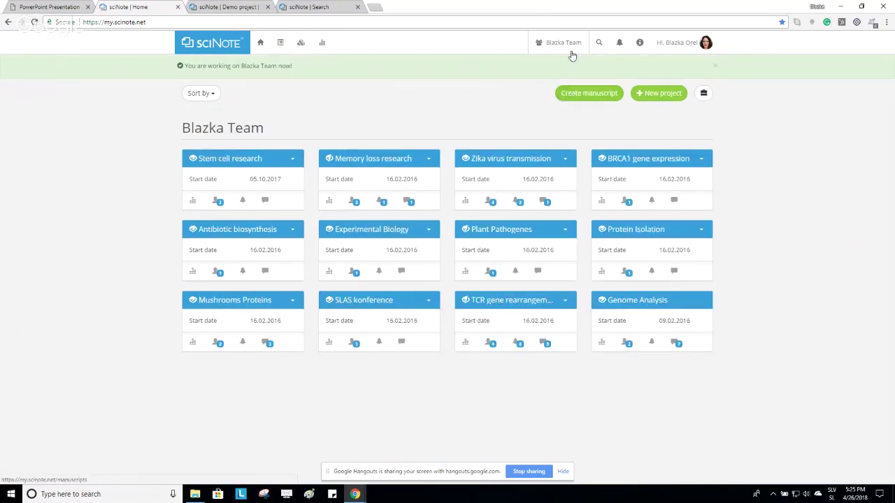
click(563, 43)
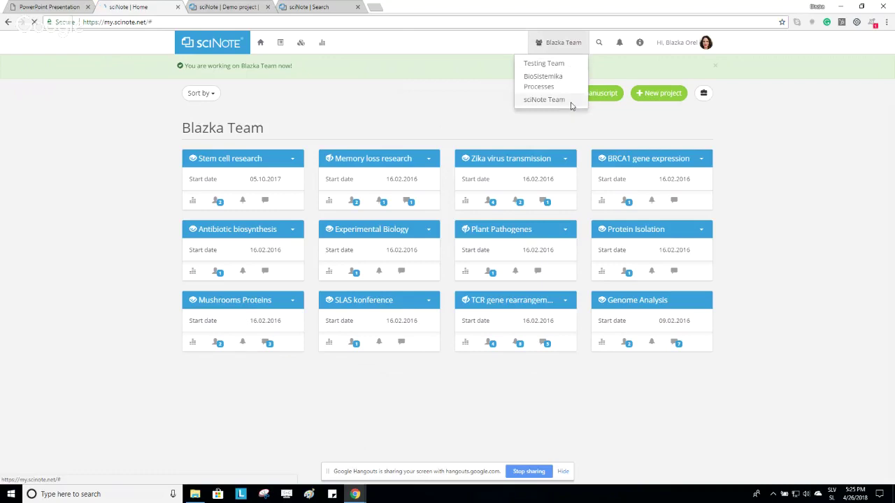
click(567, 103)
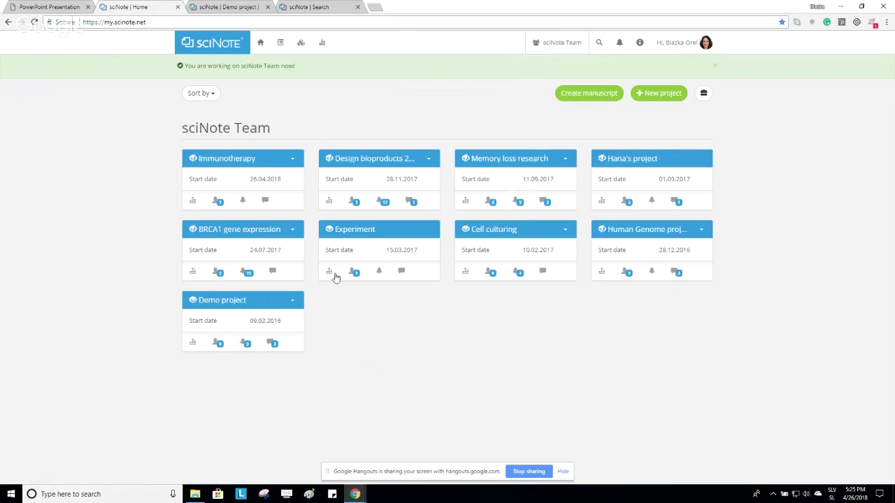
click(218, 301)
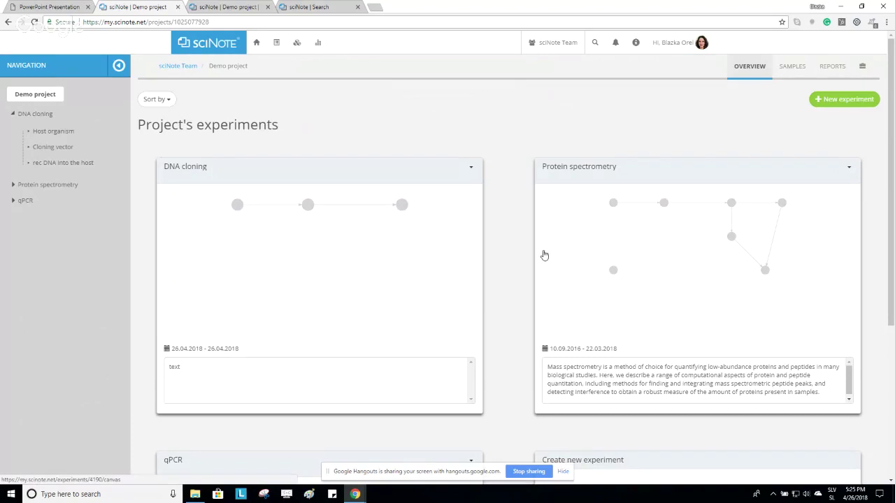
View the Protein spectrometry workflow, return to Demo project and open that experiment's options menu.
click(709, 226)
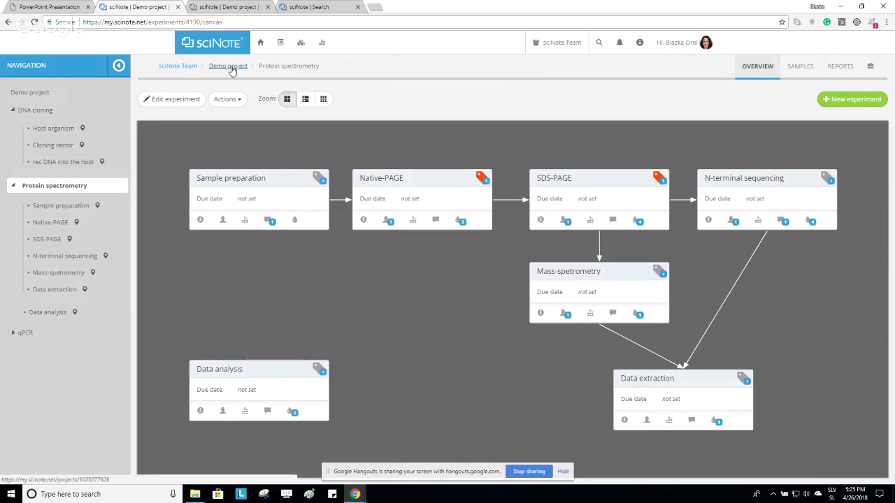
click(229, 66)
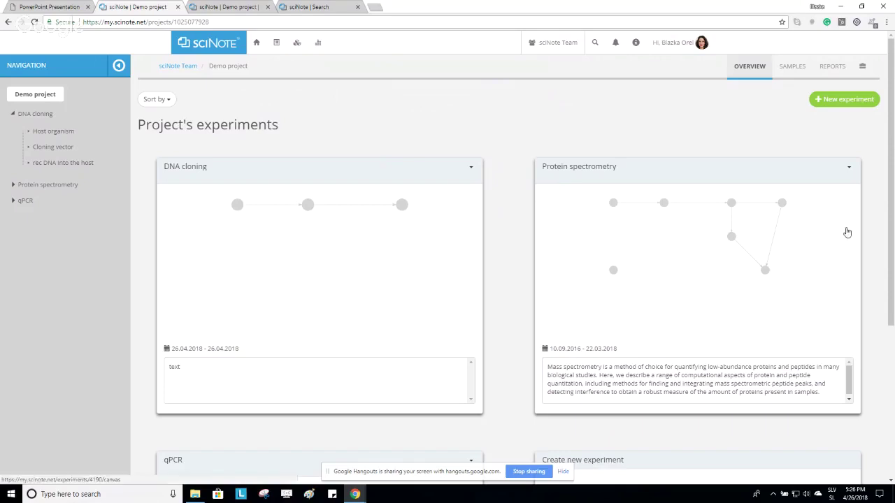
click(849, 167)
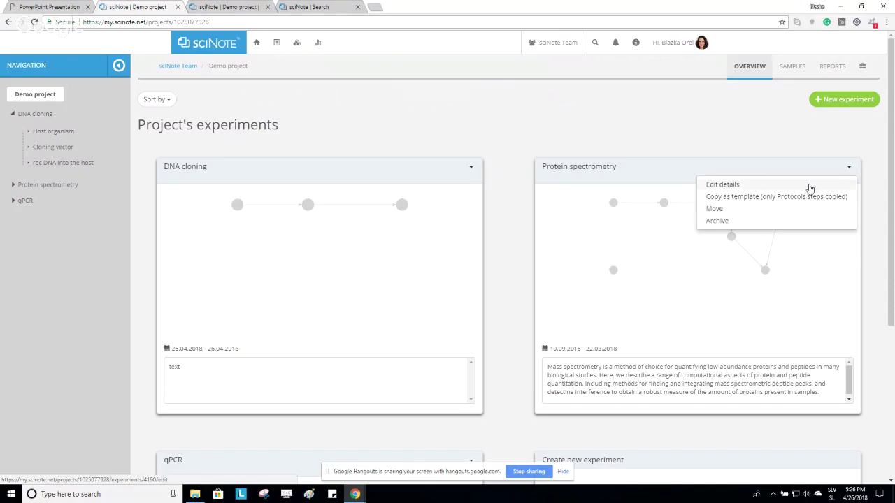
click(807, 185)
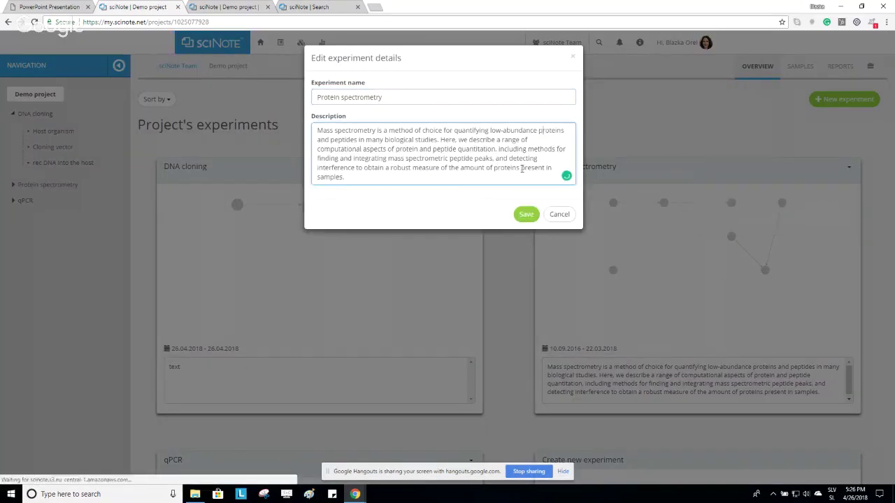
click(454, 181)
key(Return)
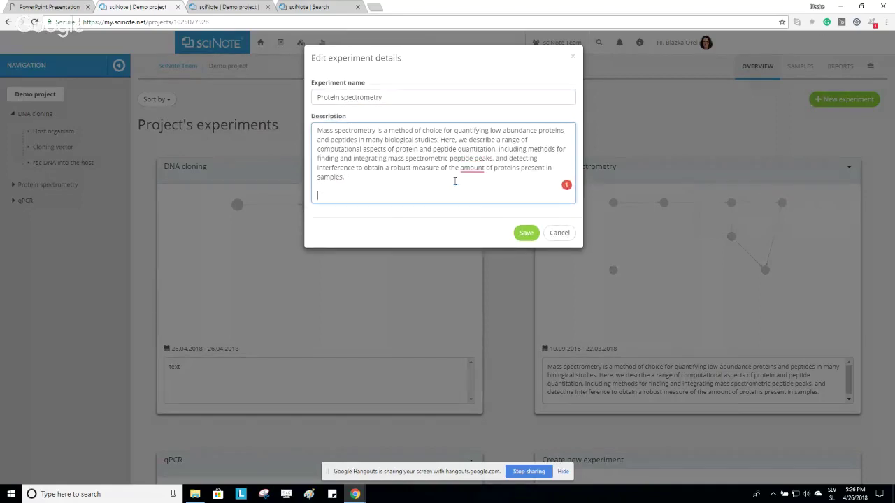
text(@)
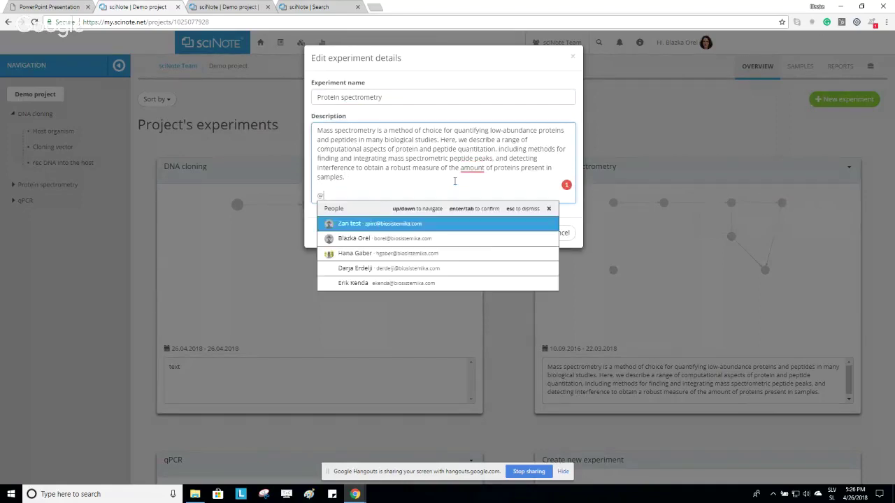
key(BackSpace)
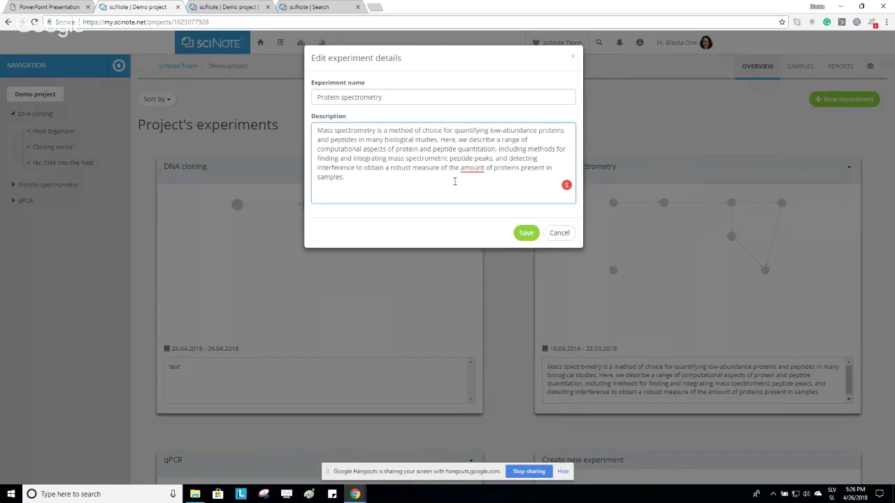
text(#)
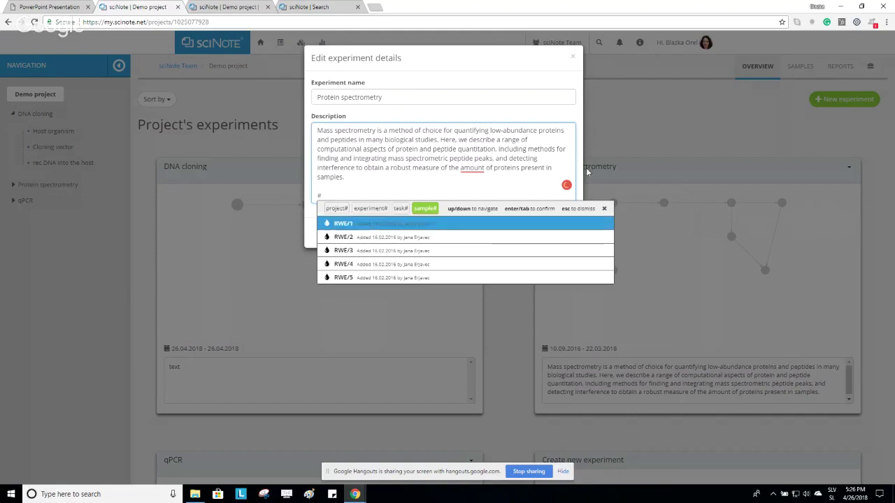
click(572, 60)
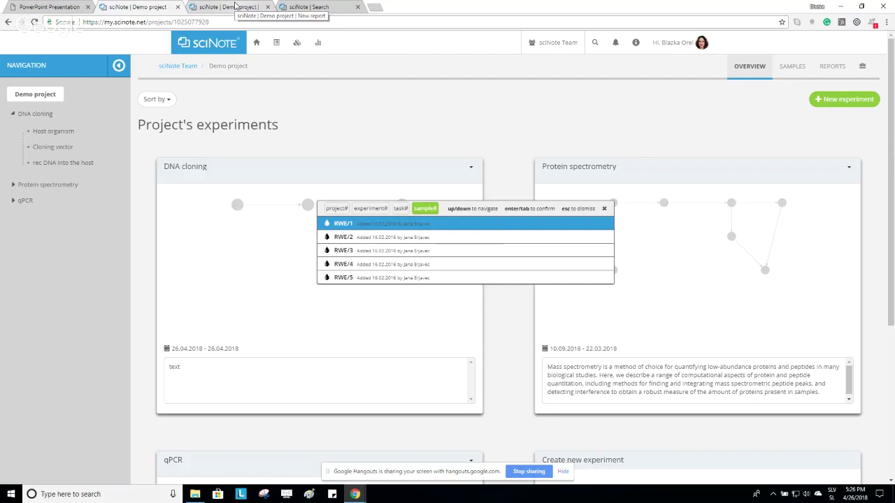
Run a global search for RNA.
click(596, 47)
click(572, 69)
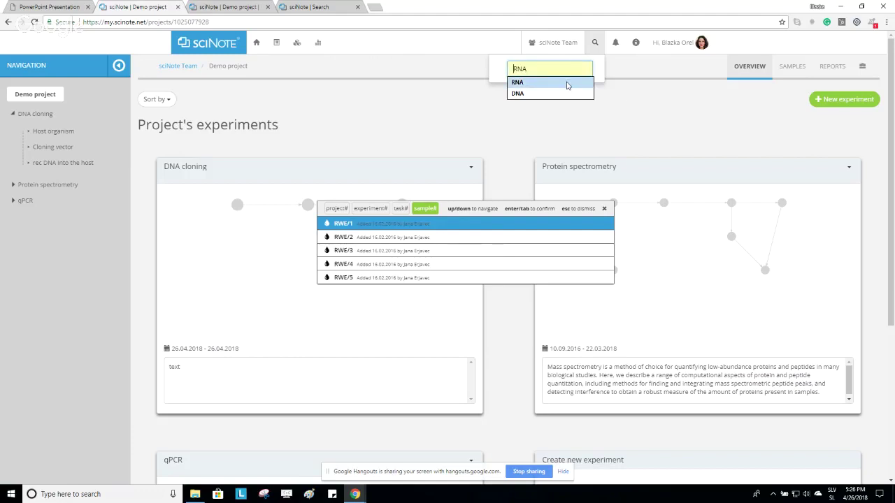
click(567, 83)
key(Return)
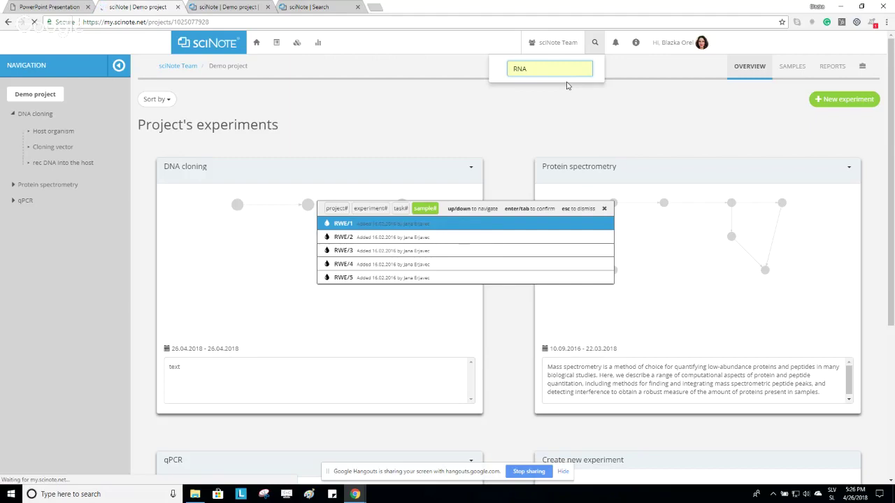
Review the RNA results' Files category, then advance the webinar slides to page 5.
click(329, 7)
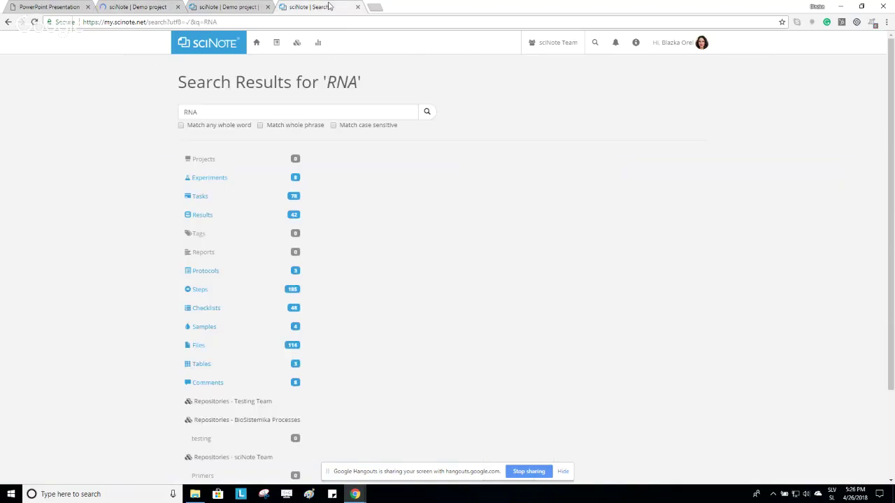
scroll(427, 176, down, 1)
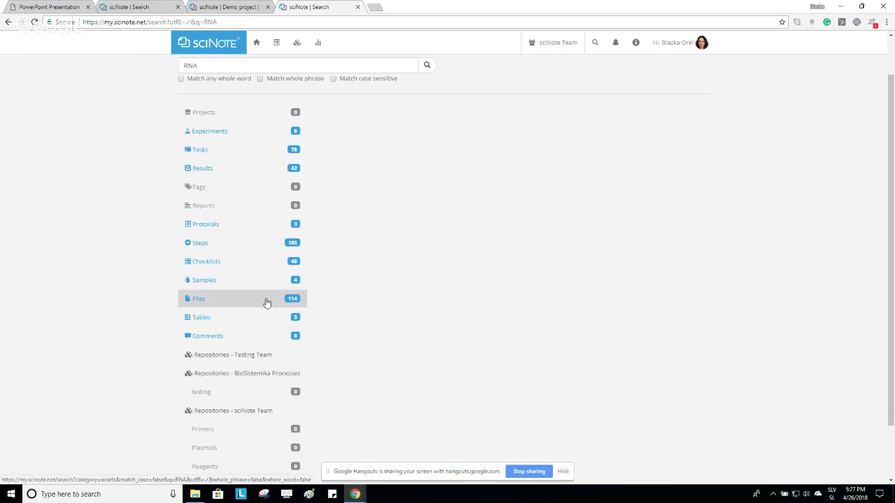
click(266, 302)
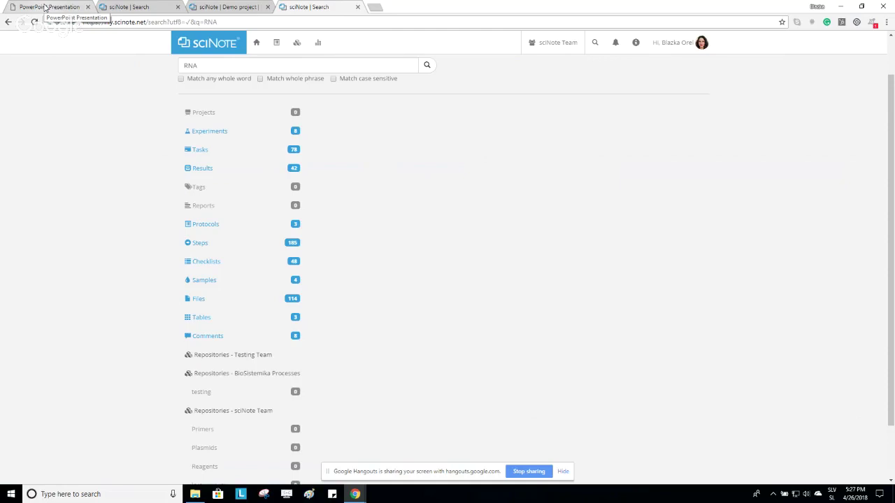
click(44, 7)
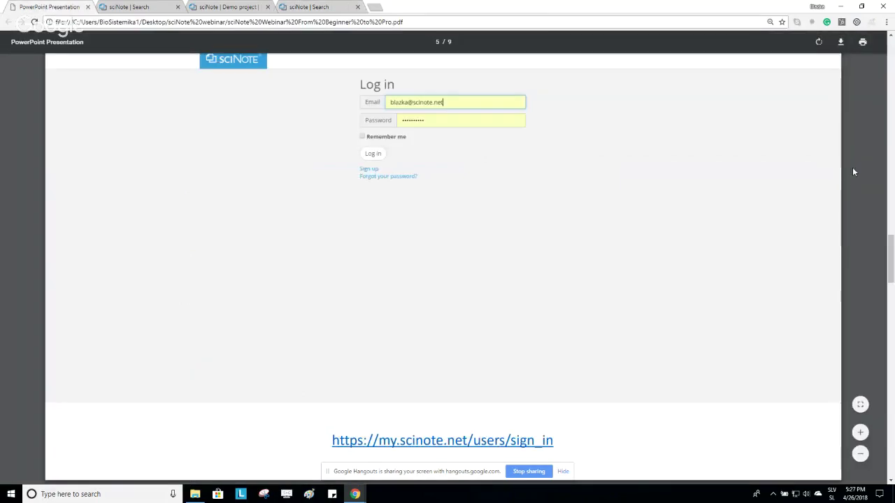
key(Right)
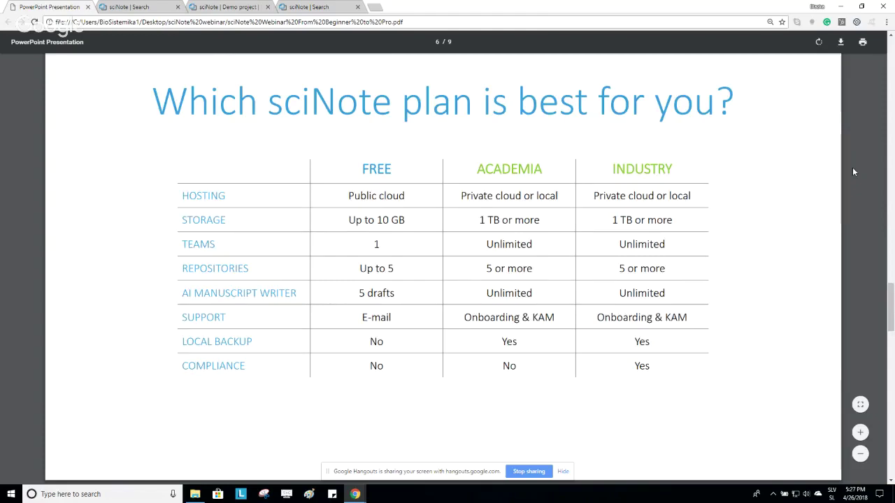
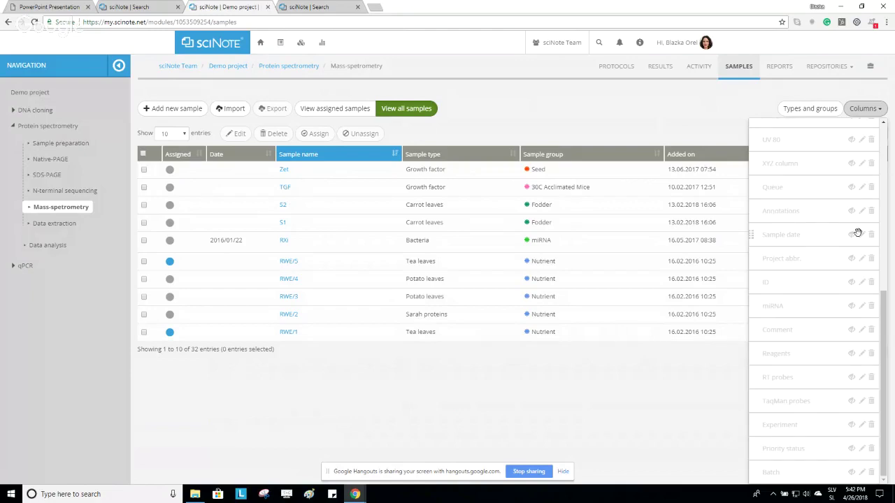
Create a 'Bar code' column in the Mass-spectrometry samples table, placed before Date.
scroll(858, 233, up, 10)
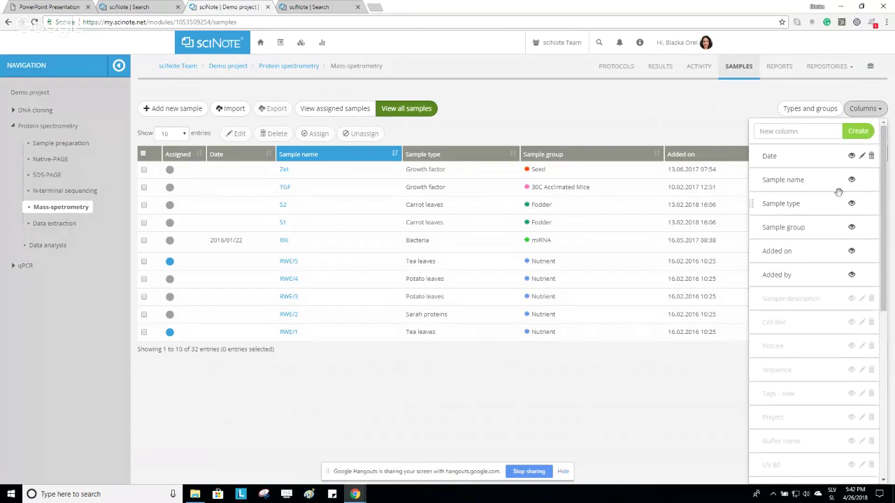
click(813, 132)
text(Bar code)
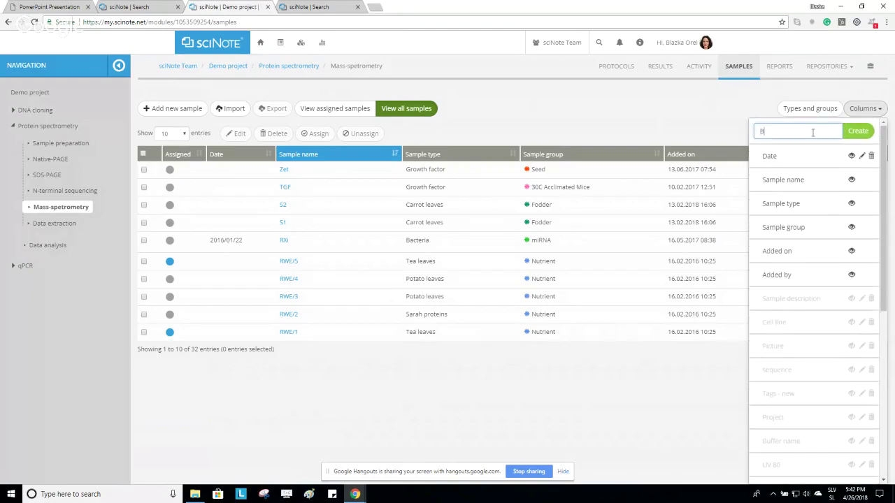
click(856, 133)
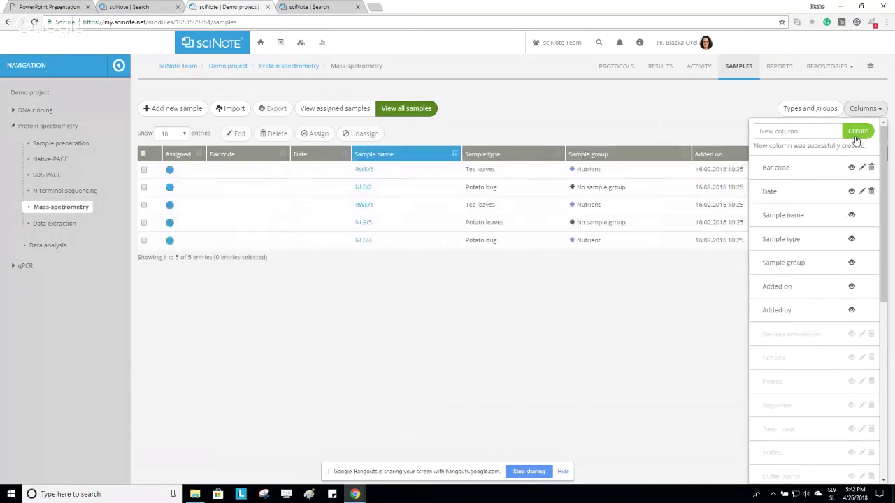
click(606, 118)
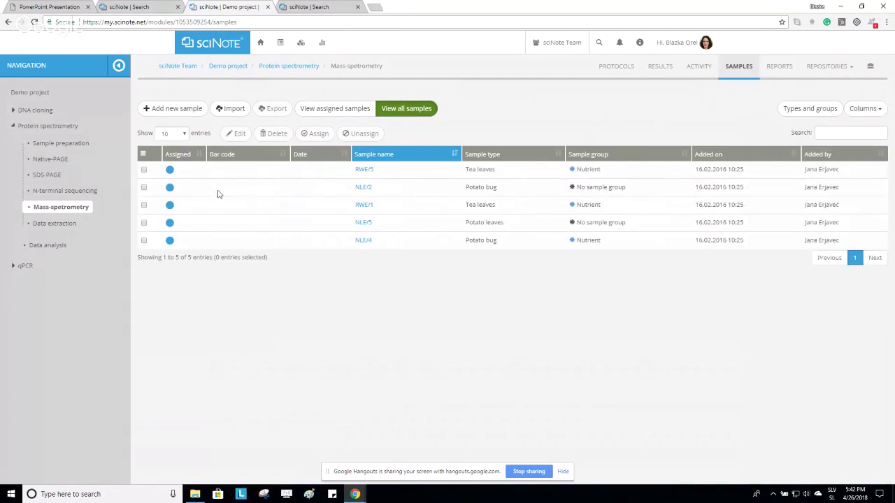
Enter jad26489wdfsifw as sample RWE/5's Bar code and save the row.
click(144, 170)
click(235, 133)
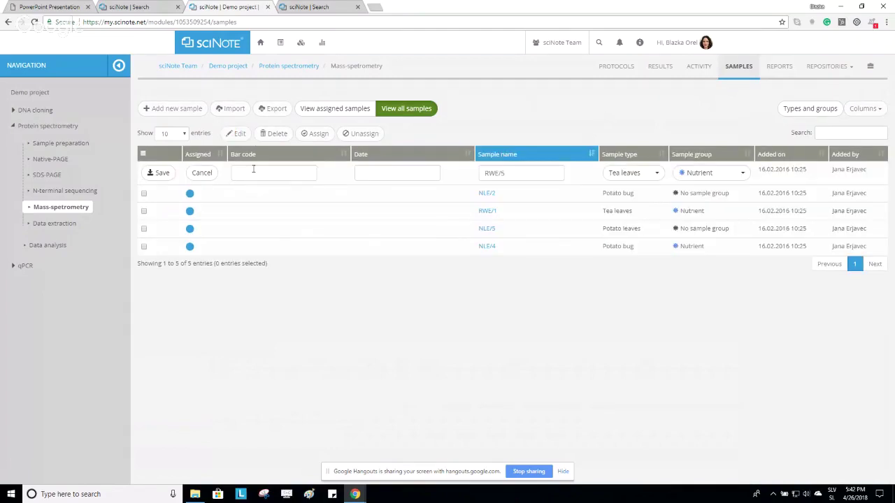
click(249, 172)
text(jad26489wdfsifw)
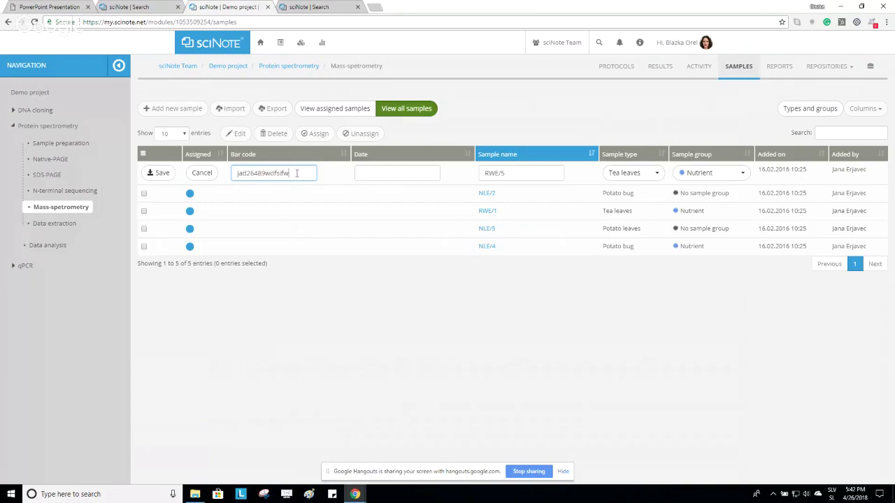
click(158, 172)
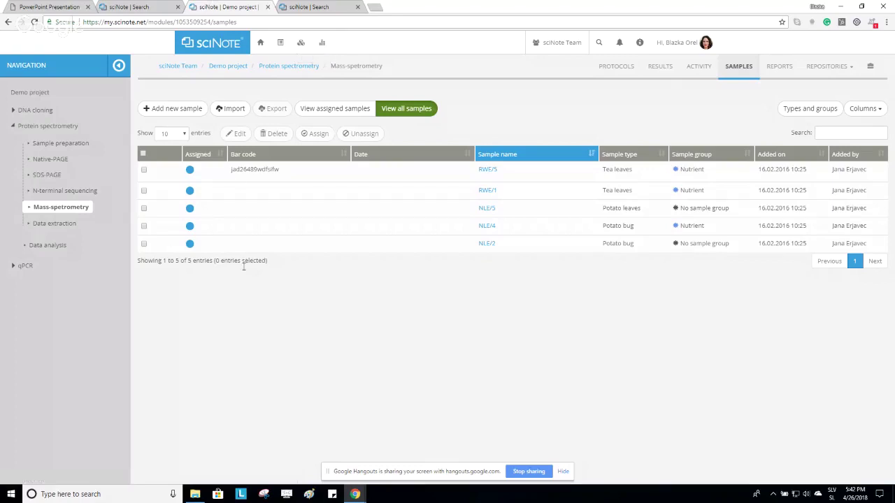
Put RWE/5 back into edit mode and grab the RNA search results page's web address.
click(144, 170)
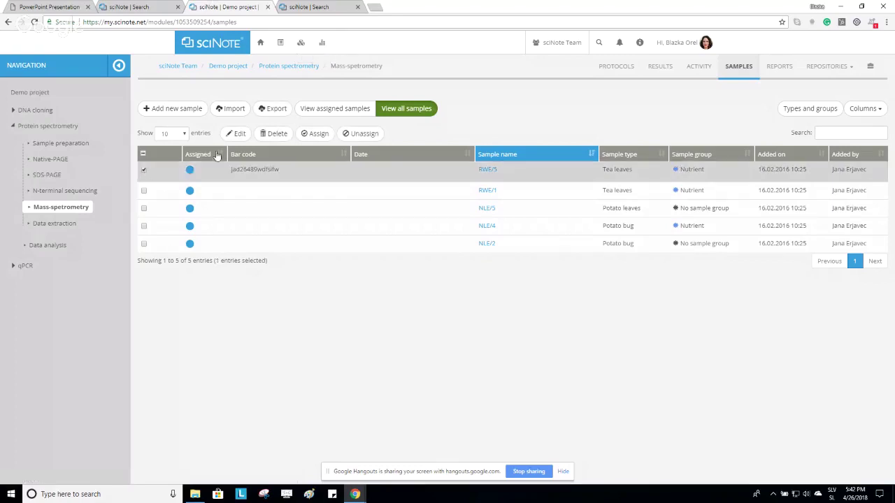
click(236, 134)
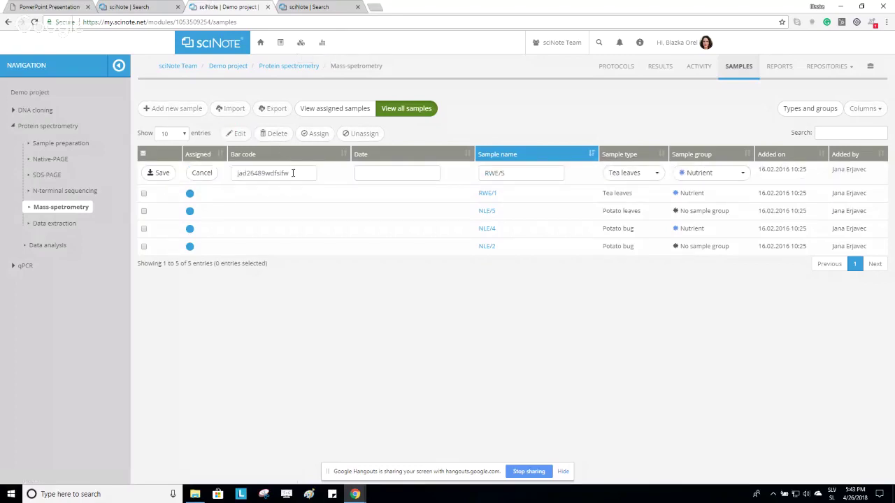
drag(293, 174, 233, 175)
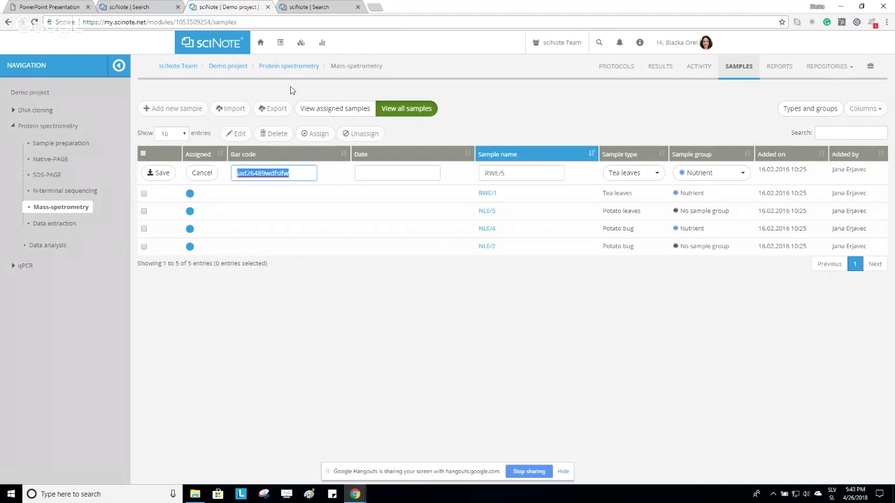
click(294, 6)
click(279, 20)
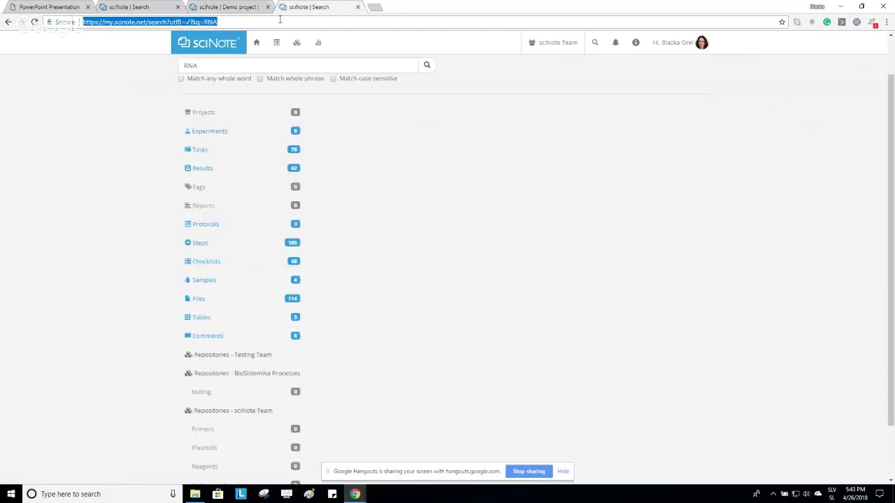
Paste the scinote.net search URL over RWE/5's old bar code and save the sample.
click(230, 7)
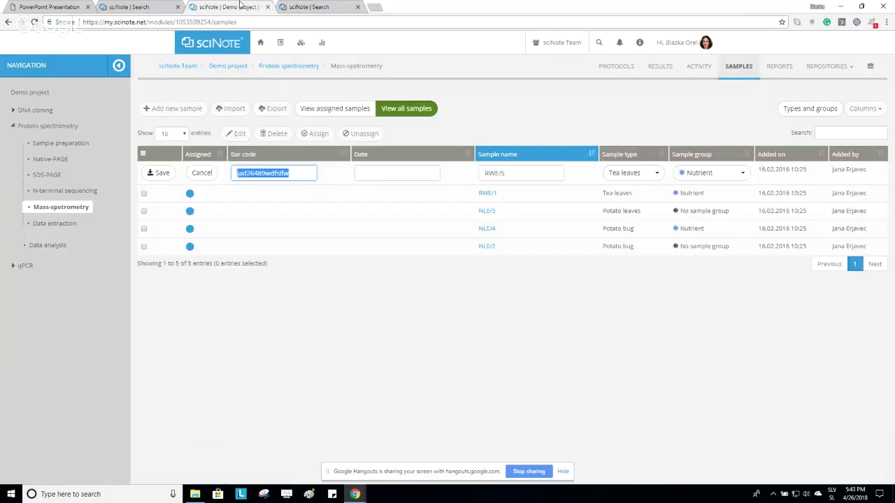
click(308, 176)
drag(307, 177, 231, 176)
key(ctrl+v)
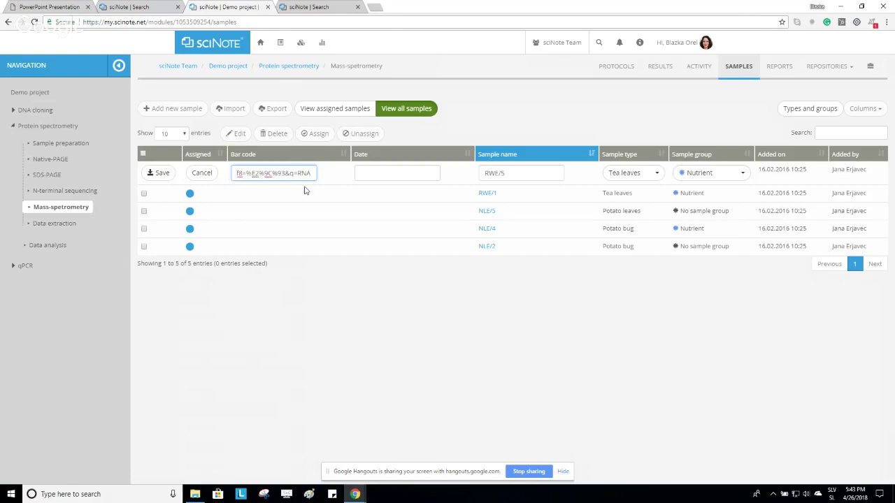
click(159, 175)
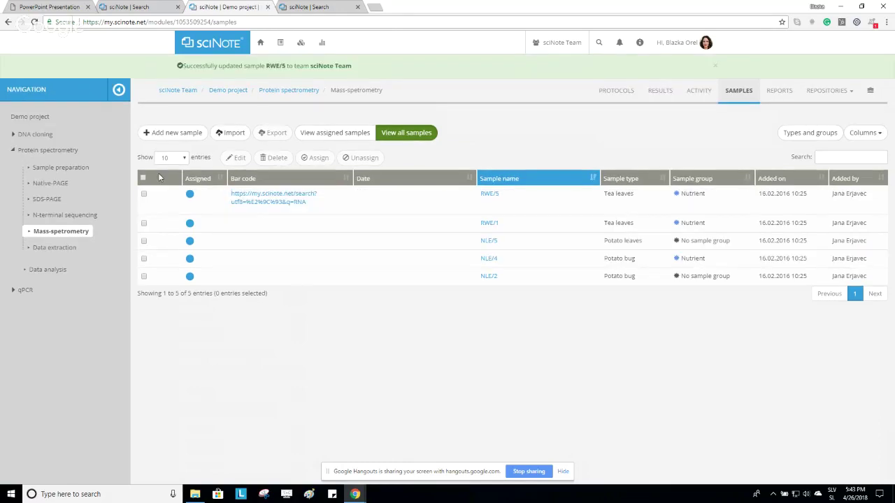